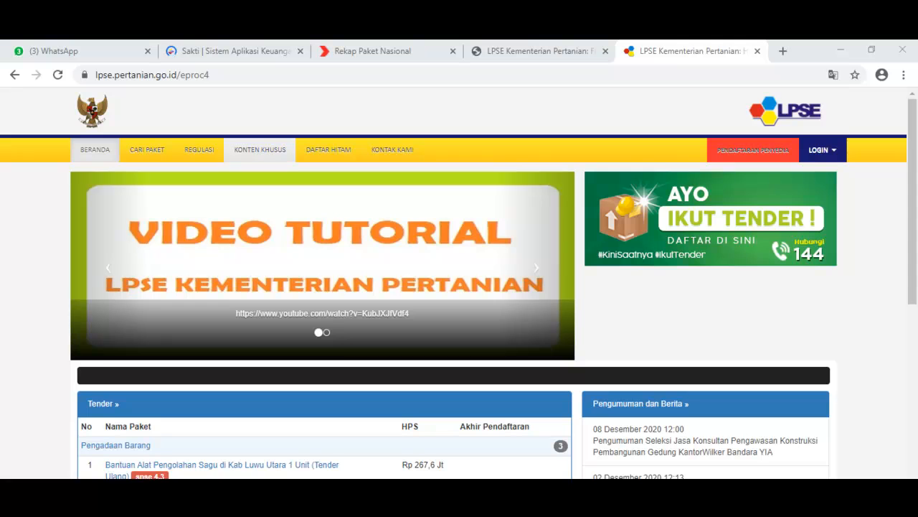
Step: Go from the LPSE form page to the PA/KPA and PPK account request form in Word and examine its title and NOMOR PENGAJUAN line
{"action": "left_click", "coordinate": [538, 51]}
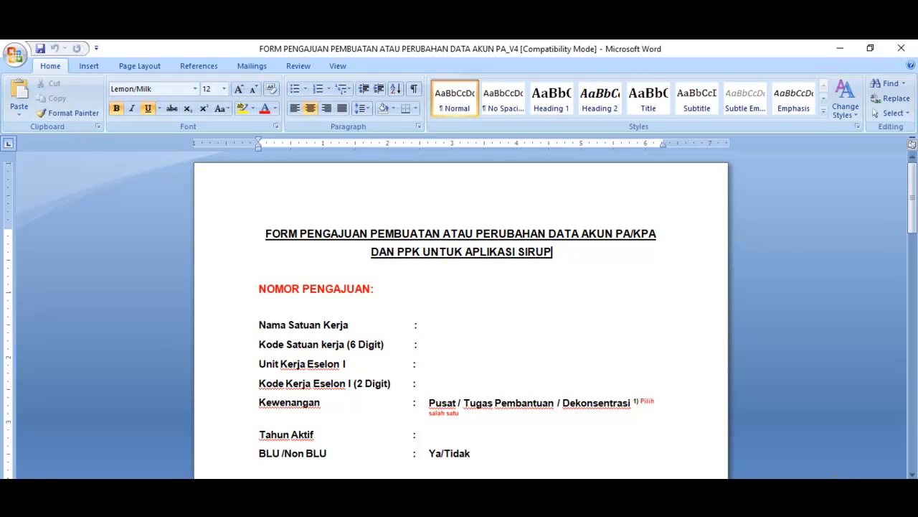
{"action": "left_click_drag", "start_coordinate": [371, 234], "coordinate": [546, 235]}
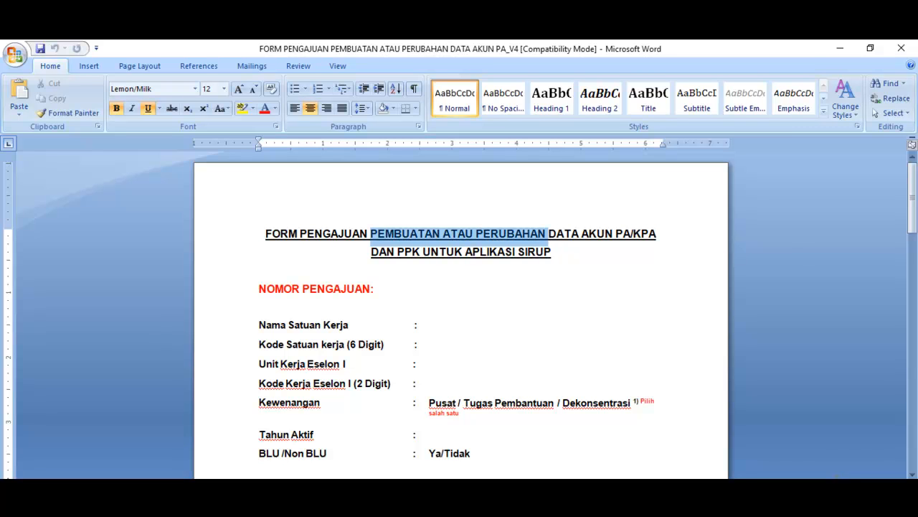
{"action": "left_click", "coordinate": [552, 252]}
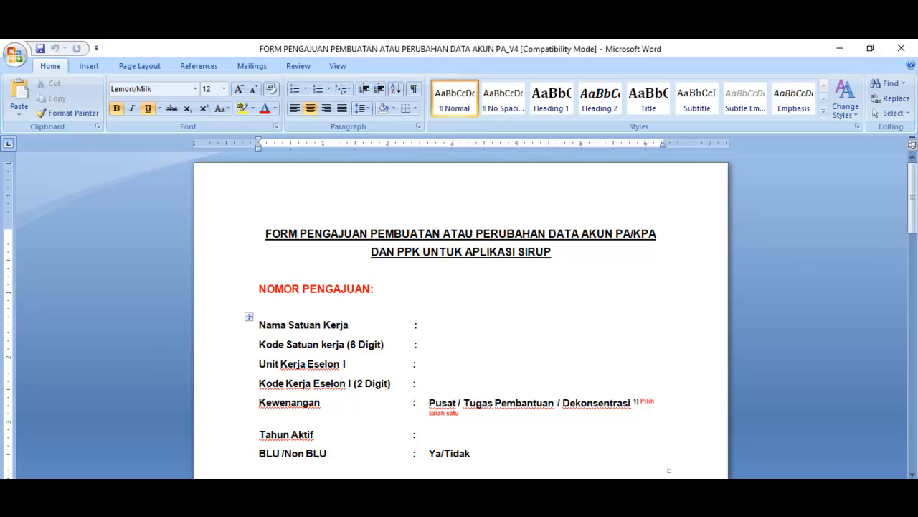
{"action": "left_click_drag", "start_coordinate": [913, 193], "coordinate": [913, 216]}
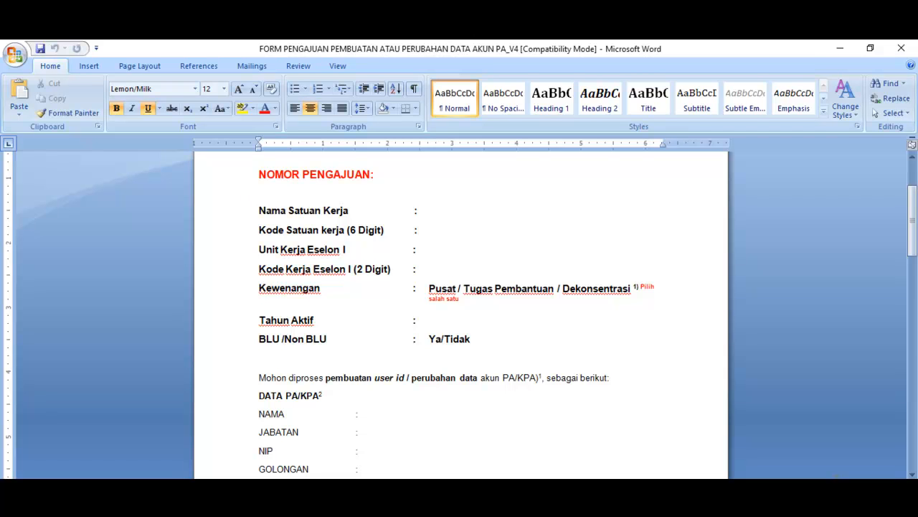
{"action": "left_click", "coordinate": [375, 174]}
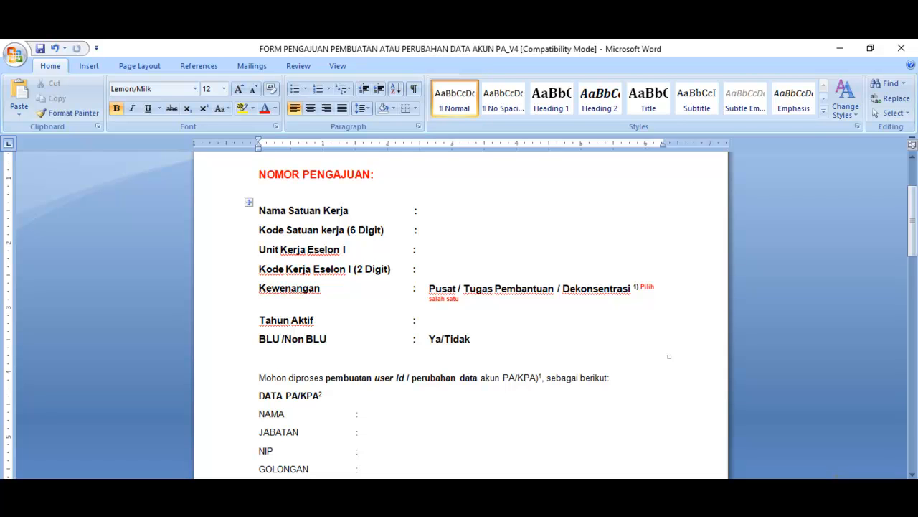
Step: Fill in Nama Satuan Kerja with DINAS PERKEBUNAN PROV KALIMANTAN TIMUR
{"action": "left_click", "coordinate": [429, 211]}
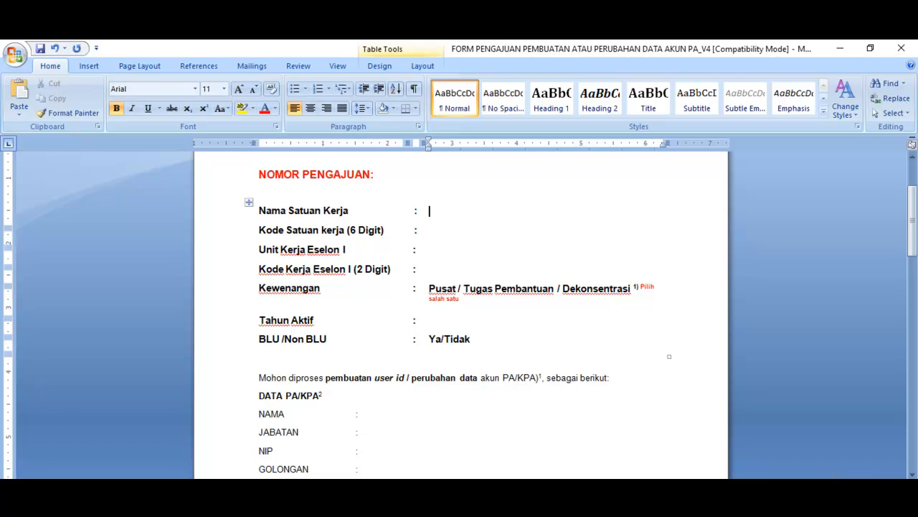
{"action": "left_click", "coordinate": [430, 230]}
{"action": "left_click", "coordinate": [430, 250]}
{"action": "left_click", "coordinate": [556, 206]}
{"action": "left_click", "coordinate": [558, 211]}
{"action": "type", "text": "DINAS PERKEBUNAN PROV KALIMANTAN TIMUR"}
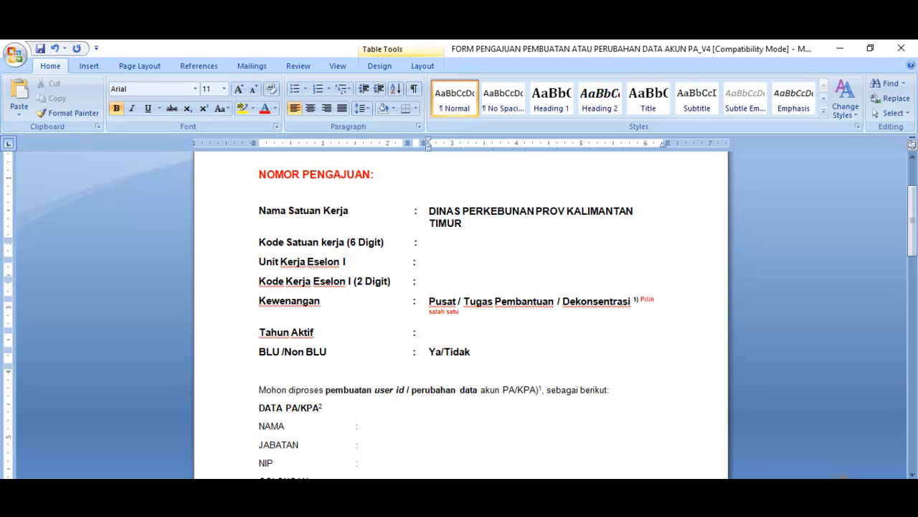
Step: Enter 23456 as the Kode Satuan kerja and DITJEN as the Unit Kerja Eselon I
{"action": "left_click", "coordinate": [429, 243]}
{"action": "type", "text": "23456"}
{"action": "left_click", "coordinate": [430, 263]}
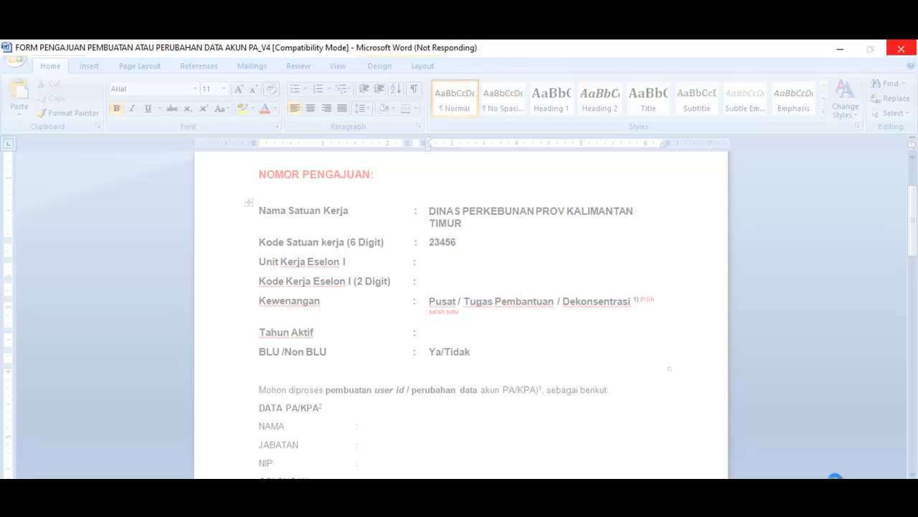
{"action": "type", "text": "D"}
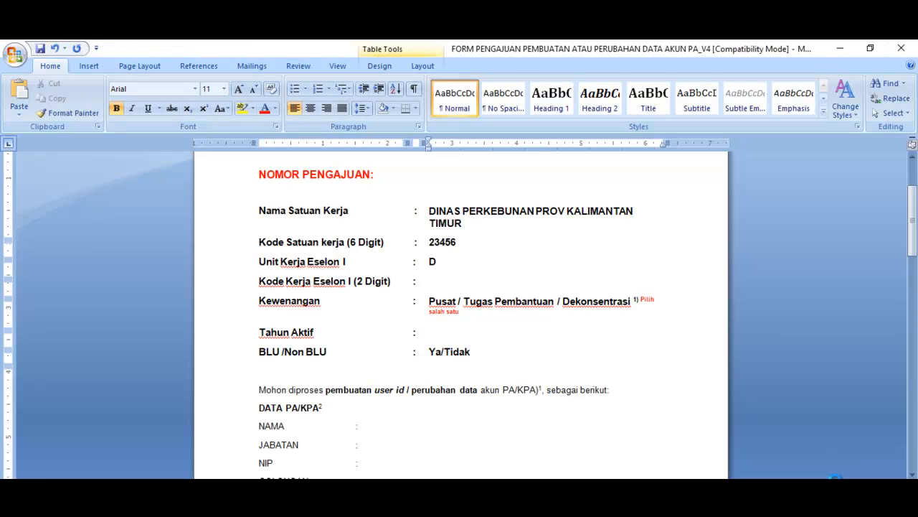
{"action": "type", "text": "ITJEN"}
Step: Examine the Tahun Aktif field and the DATA PA/KPA fields from NAMA through NOMOR SK
{"action": "left_click", "coordinate": [431, 333]}
{"action": "left_click_drag", "start_coordinate": [912, 221], "coordinate": [911, 247]}
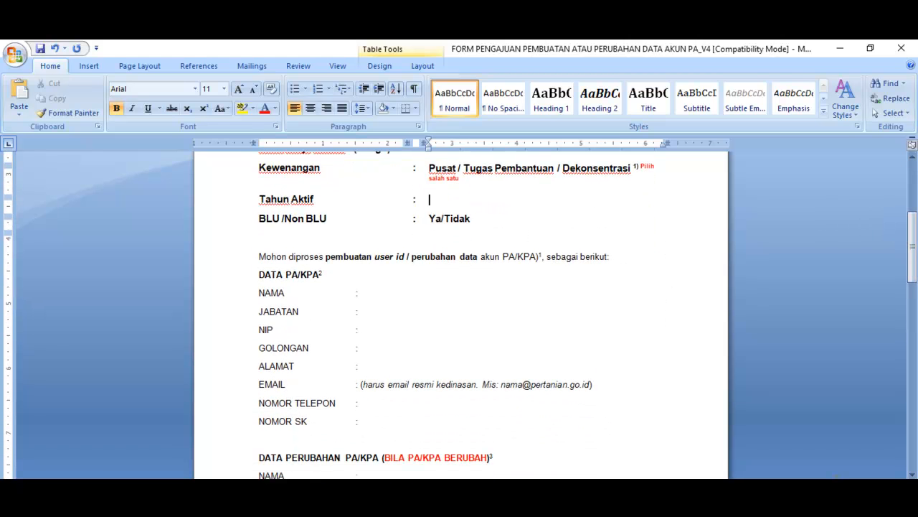
{"action": "left_click_drag", "start_coordinate": [911, 247], "coordinate": [912, 259]}
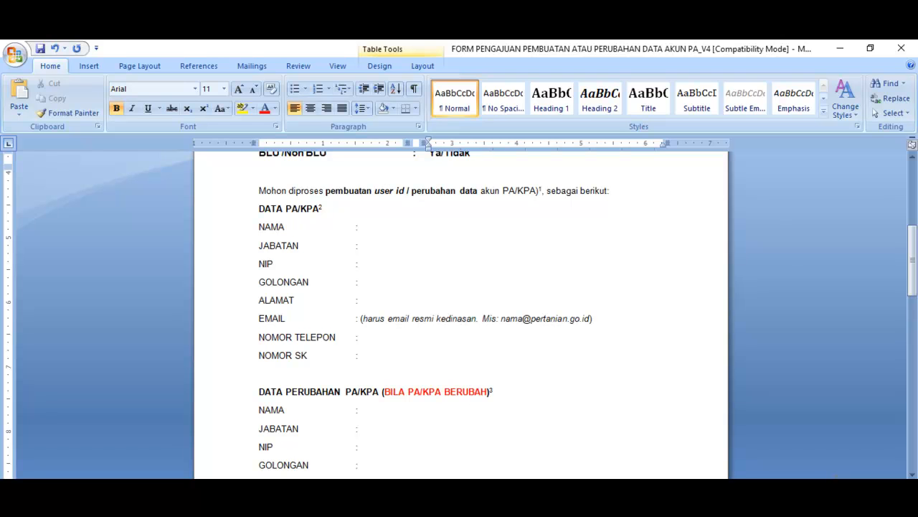
{"action": "left_click", "coordinate": [358, 227]}
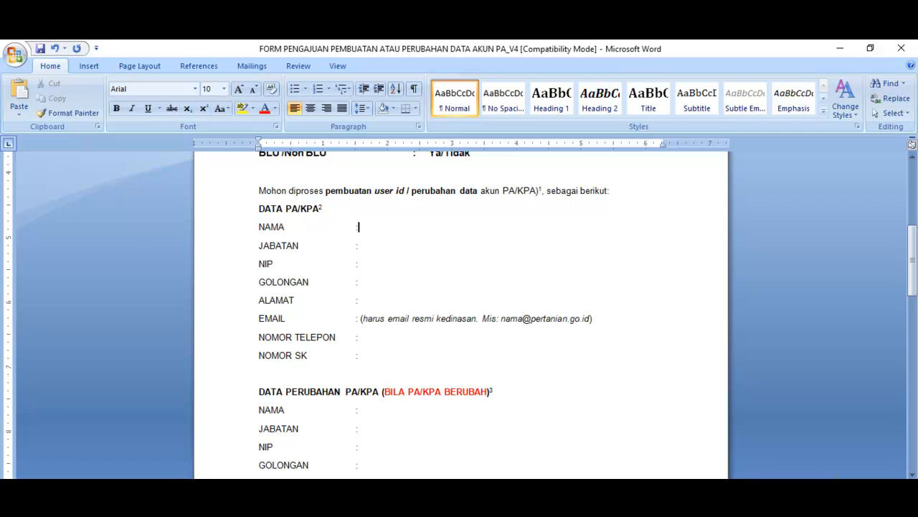
{"action": "left_click", "coordinate": [359, 245]}
{"action": "key", "text": "Down"}
{"action": "key", "text": "Down"}
{"action": "key", "text": "Down"}
{"action": "key", "text": "Down"}
{"action": "left_click", "coordinate": [362, 356]}
Step: Examine the DATA PERUBAHAN PA/KPA section, the PPK account request section with its signature block, and the Catatan notes
{"action": "scroll", "coordinate": [459, 315], "scroll_direction": "down", "scroll_amount": 1}
{"action": "scroll", "coordinate": [459, 315], "scroll_direction": "down", "scroll_amount": 3}
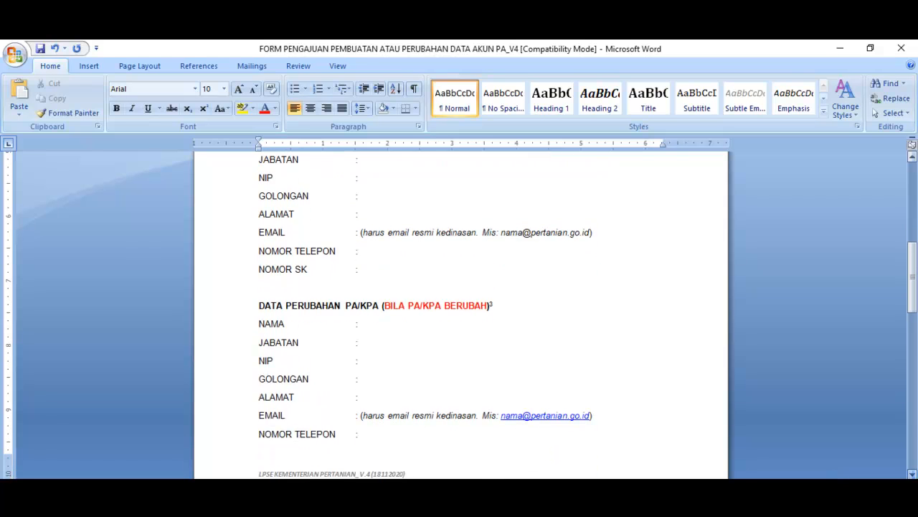
{"action": "left_click", "coordinate": [912, 473]}
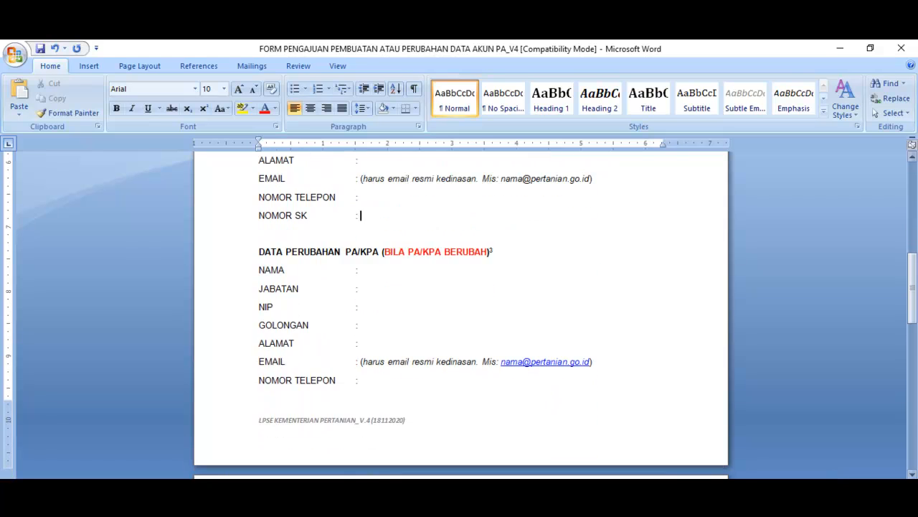
{"action": "left_click_drag", "start_coordinate": [913, 282], "coordinate": [912, 248]}
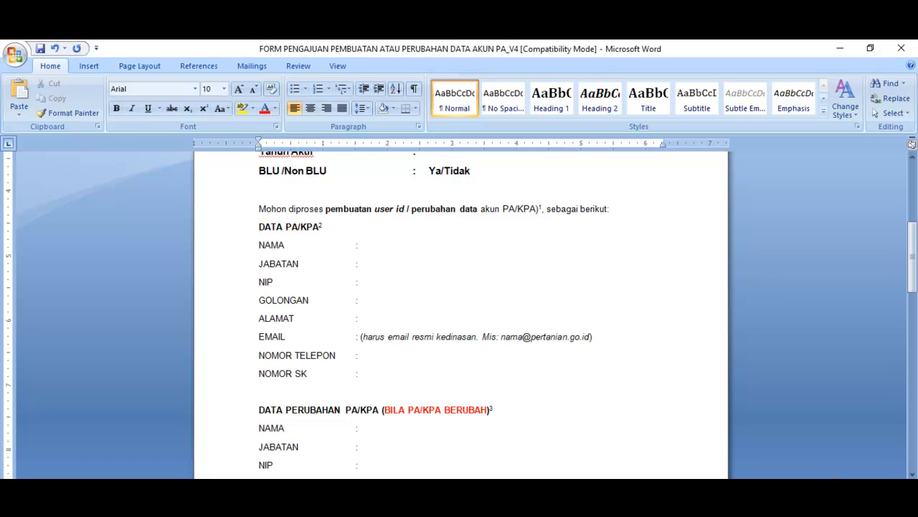
{"action": "left_click_drag", "start_coordinate": [912, 258], "coordinate": [913, 307]}
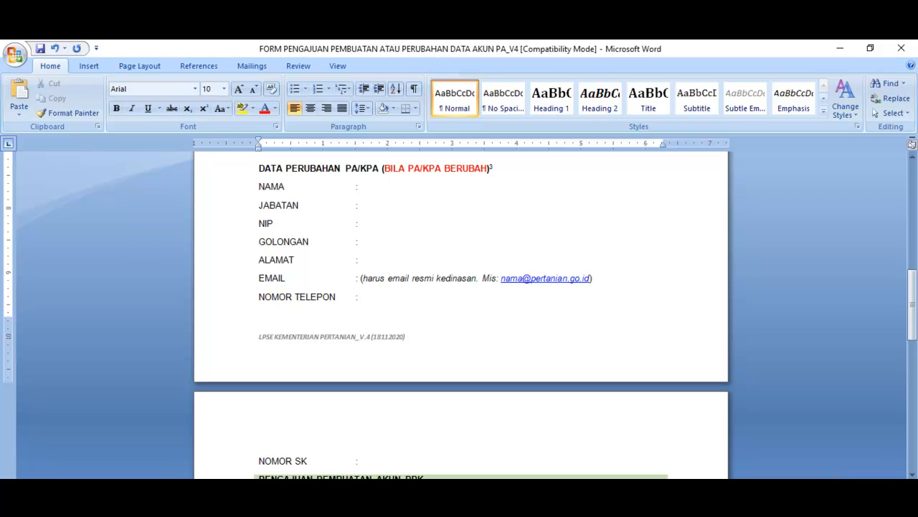
{"action": "left_click_drag", "start_coordinate": [912, 306], "coordinate": [912, 363]}
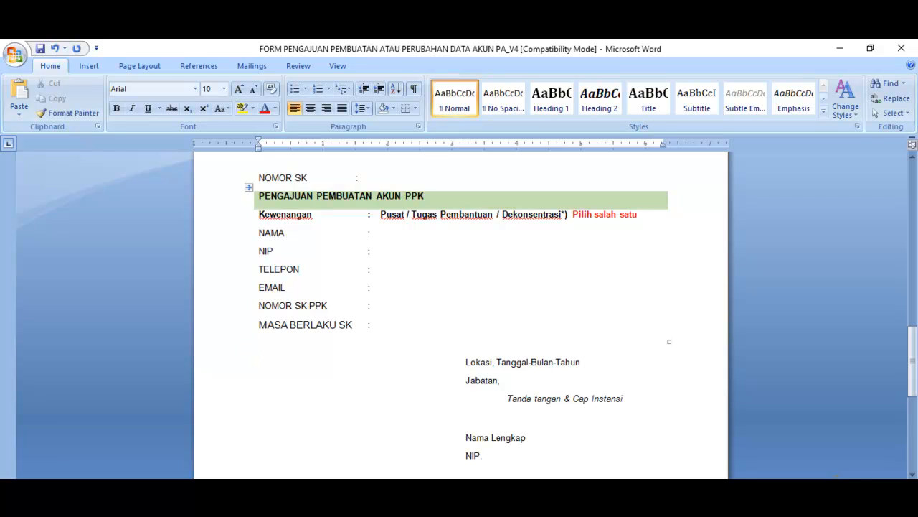
{"action": "left_click_drag", "start_coordinate": [913, 361], "coordinate": [913, 417]}
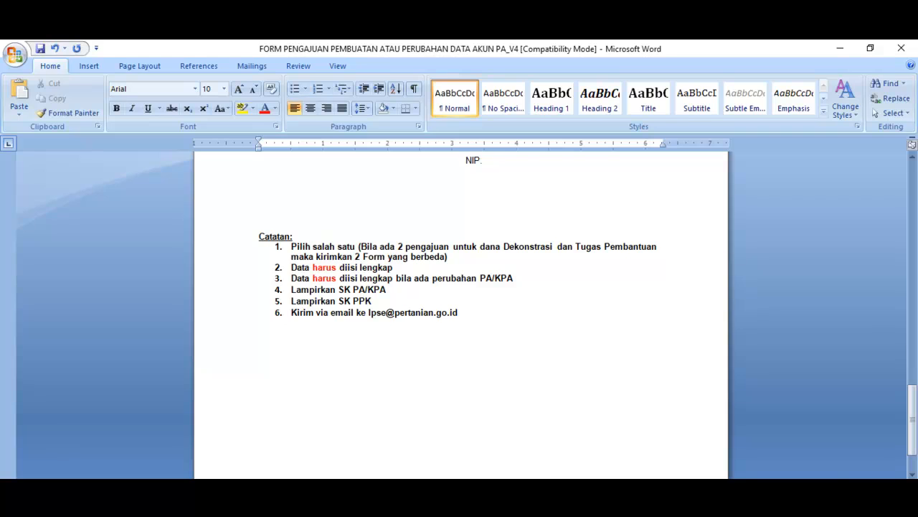
Step: Switch to the Chrome browser and bring up the SAKTI site at sakti.kemenkeu.go.id
{"action": "key", "text": "alt+Tab"}
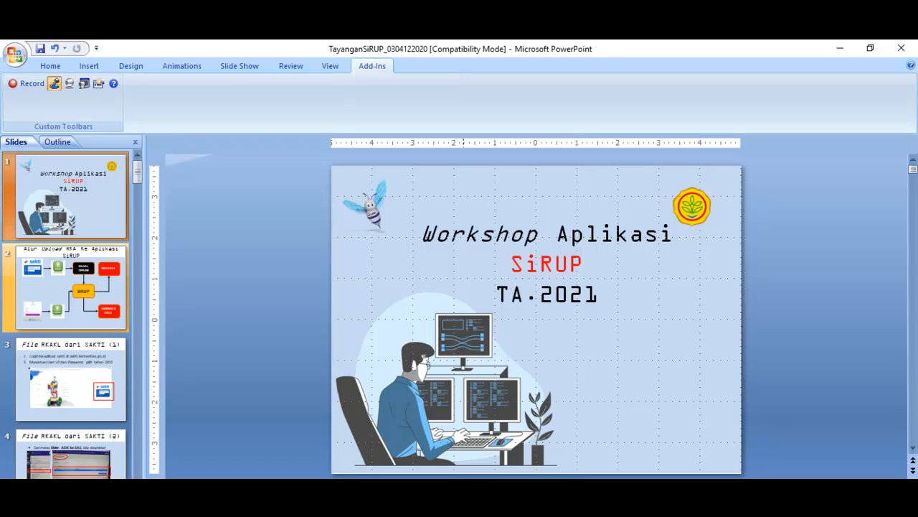
{"action": "mouse_move", "coordinate": [448, 488]}
{"action": "left_click", "coordinate": [404, 459]}
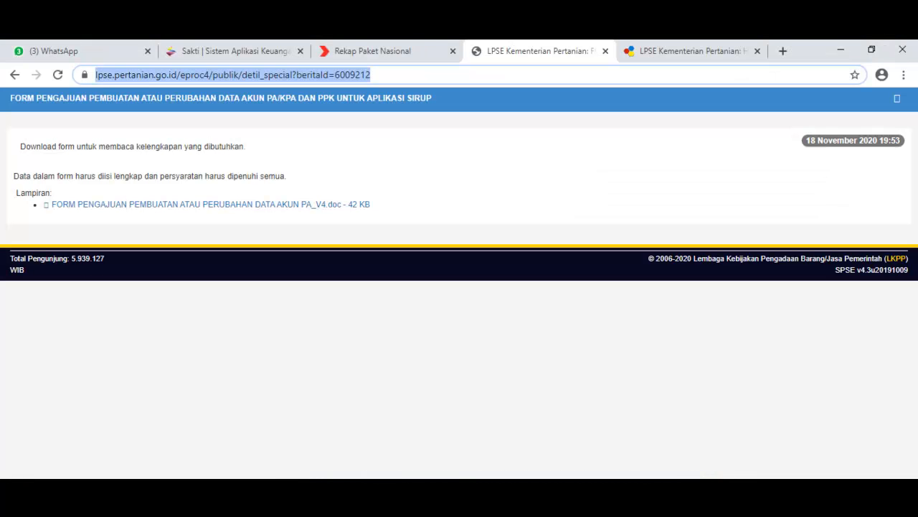
{"action": "left_click", "coordinate": [234, 51]}
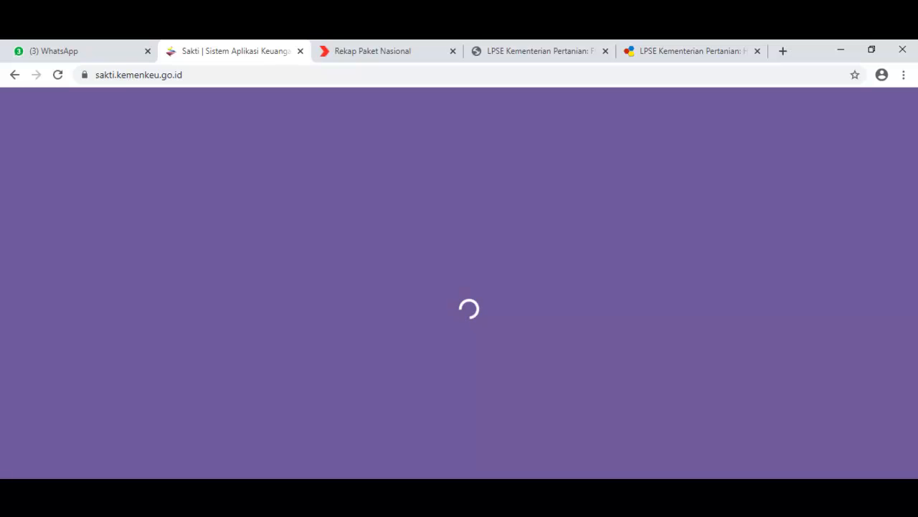
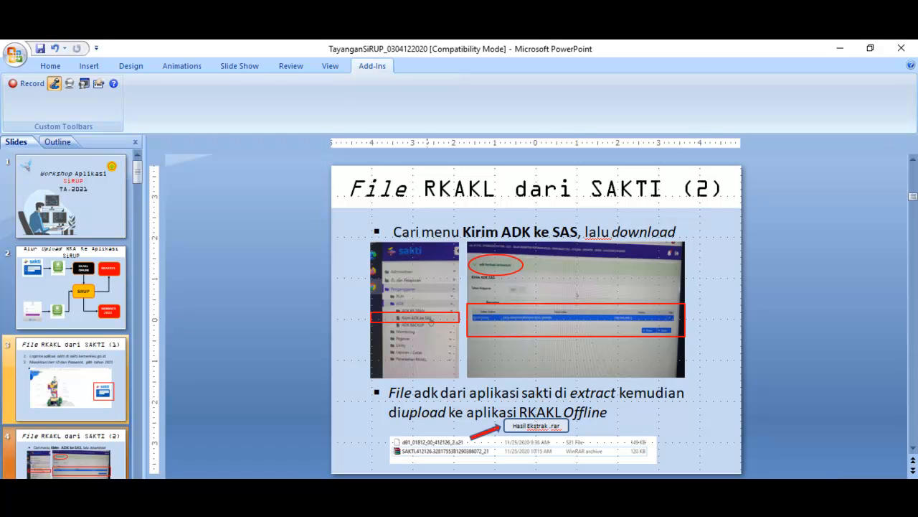
Step: Switch to the Downloads folder in File Explorer and extract the SAKTI RAR archive directly into that folder
{"action": "key", "text": "alt+Tab"}
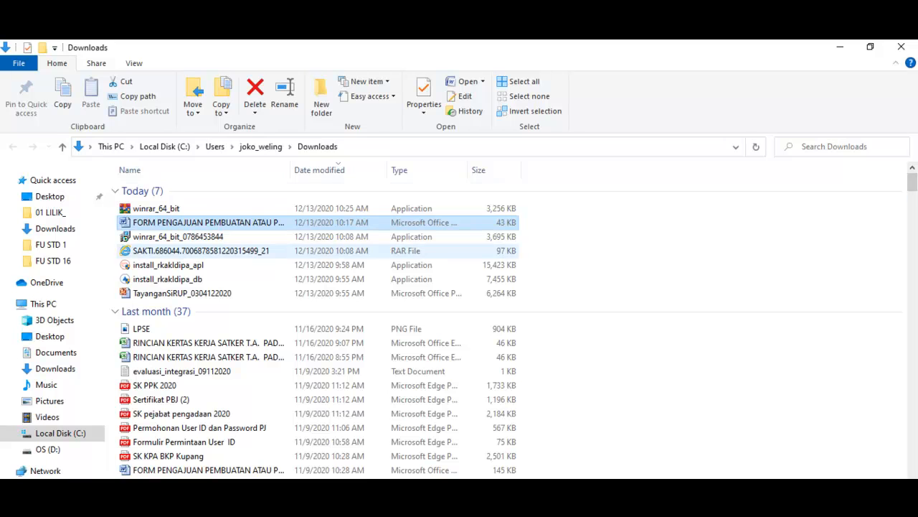
{"action": "left_click", "coordinate": [198, 249]}
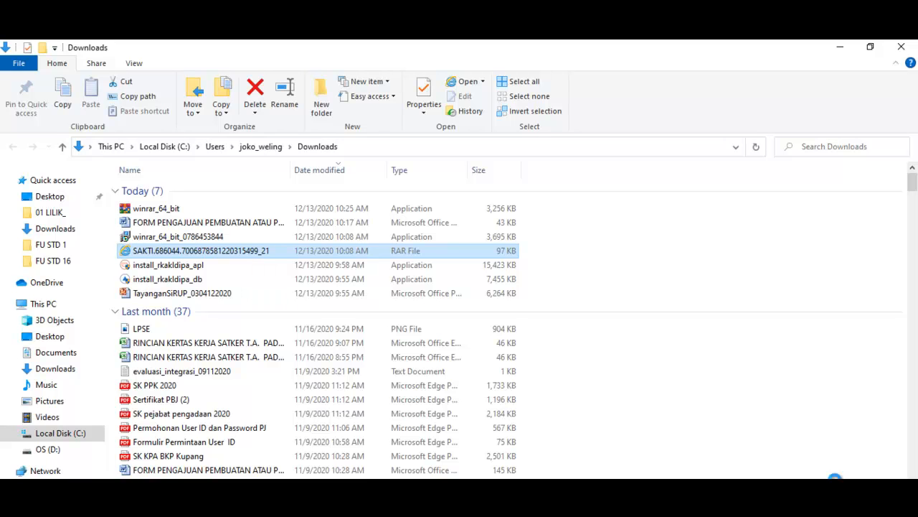
{"action": "right_click", "coordinate": [249, 250]}
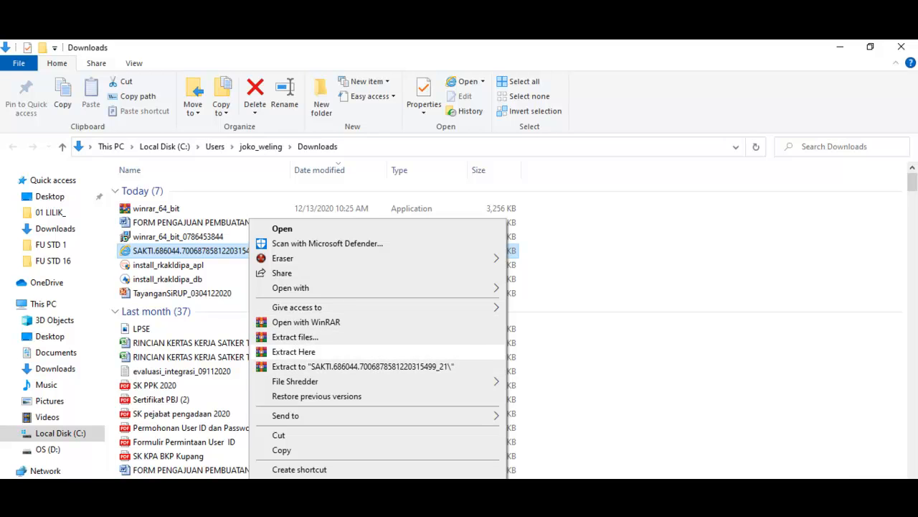
{"action": "left_click", "coordinate": [293, 351]}
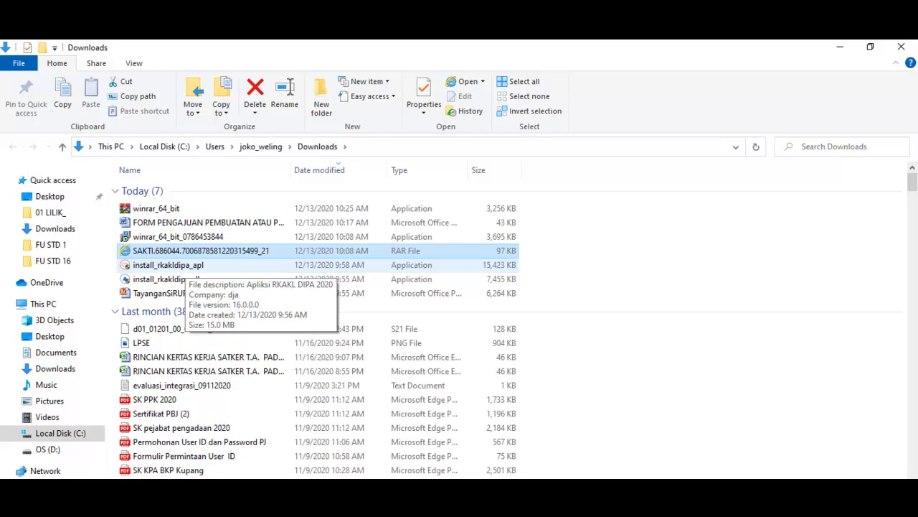
Step: Run install_rkakldipa_apl and install Aplikasi RKAKL DIPA 2020 with the default options in C:\RKAKLDIPA20, including a desktop icon
{"action": "double_click", "coordinate": [168, 265]}
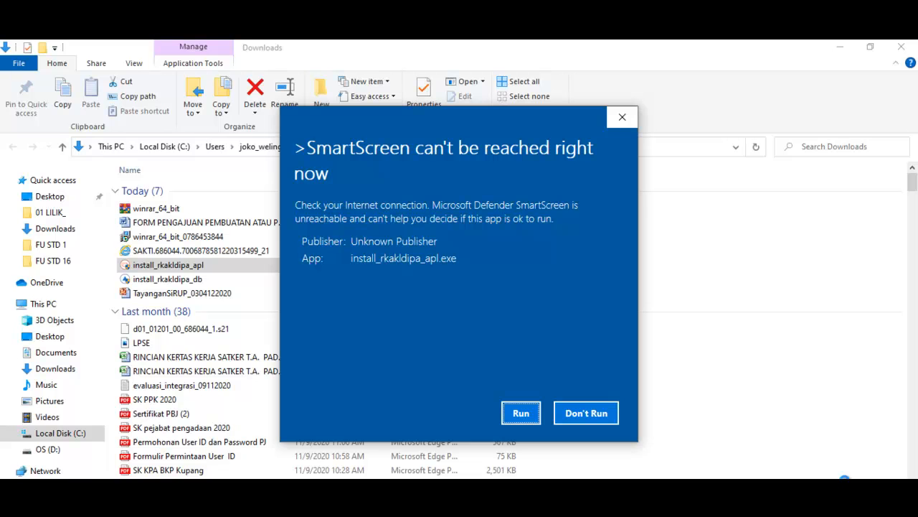
{"action": "key", "text": "Return"}
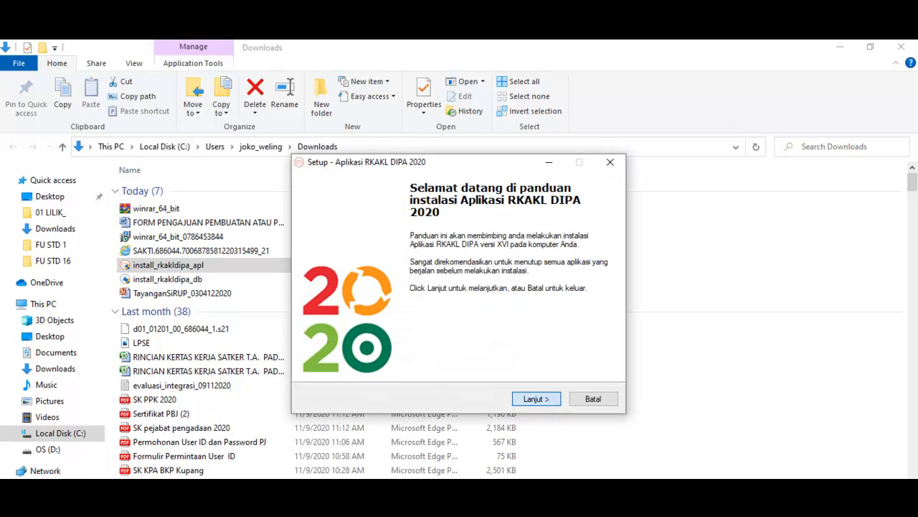
{"action": "left_click", "coordinate": [536, 399]}
{"action": "key", "text": "Return"}
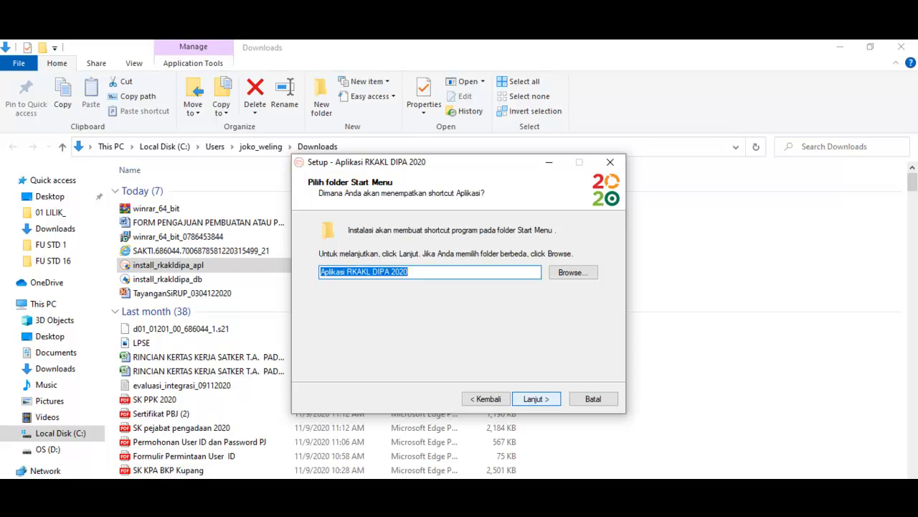
{"action": "key", "text": "Return"}
{"action": "key", "text": "Return"}
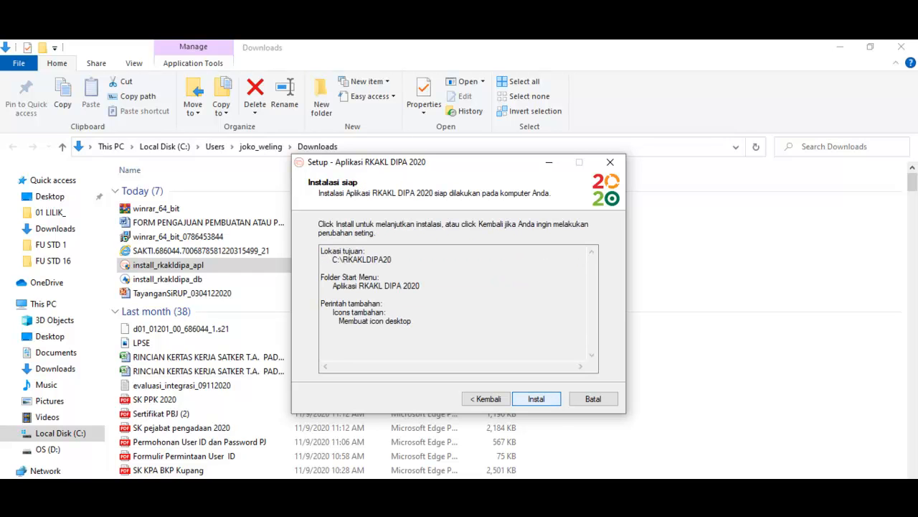
{"action": "key", "text": "Return"}
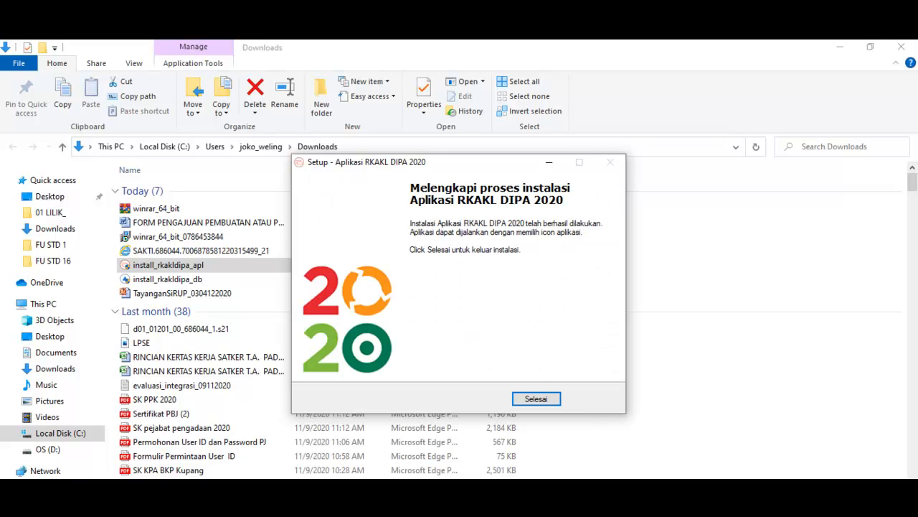
{"action": "left_click", "coordinate": [537, 399]}
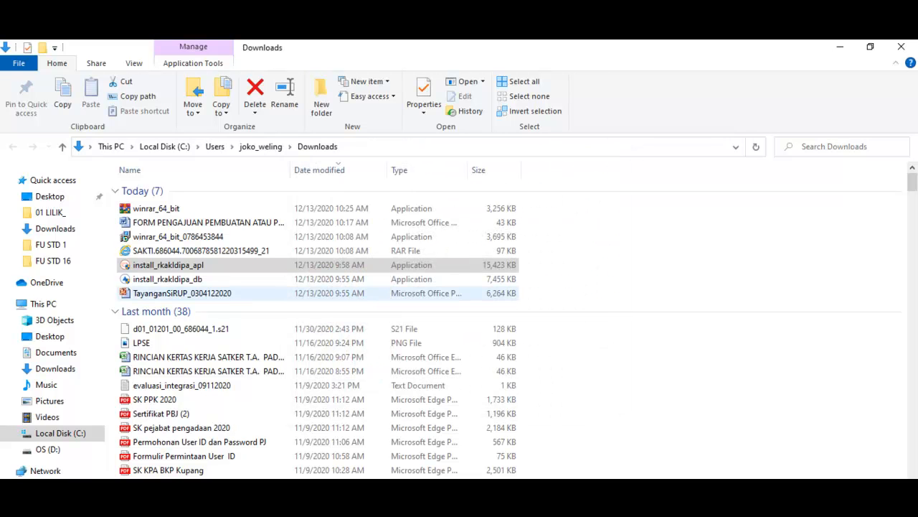
Step: Run install_rkakldipa_db and start installing Database RKAKL DIPA 2020 into the existing C:\RKAKLDIPA20 folder, moving the setup window off the file list
{"action": "double_click", "coordinate": [167, 280]}
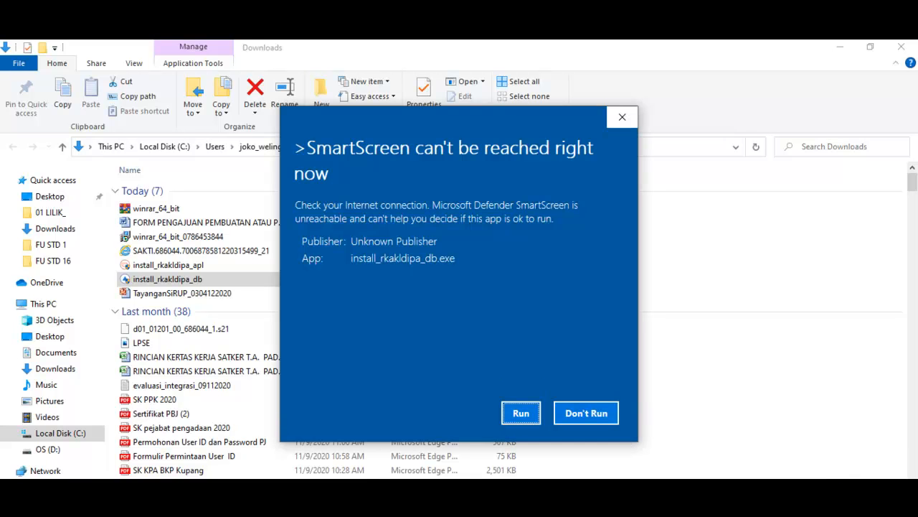
{"action": "left_click", "coordinate": [521, 410]}
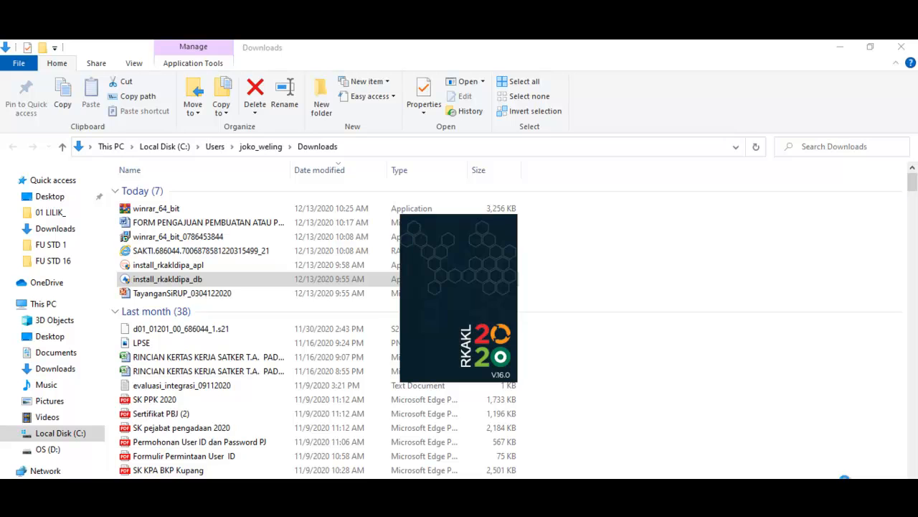
{"action": "left_click", "coordinate": [537, 399]}
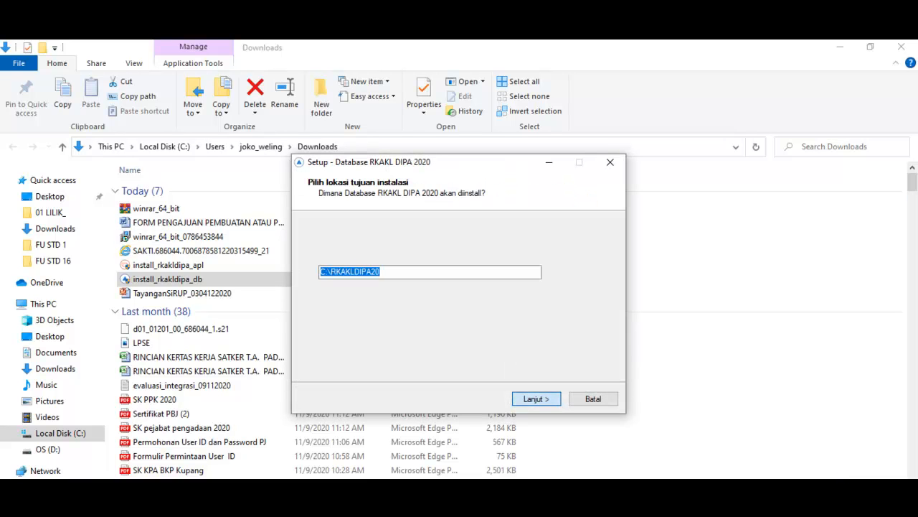
{"action": "left_click", "coordinate": [537, 398]}
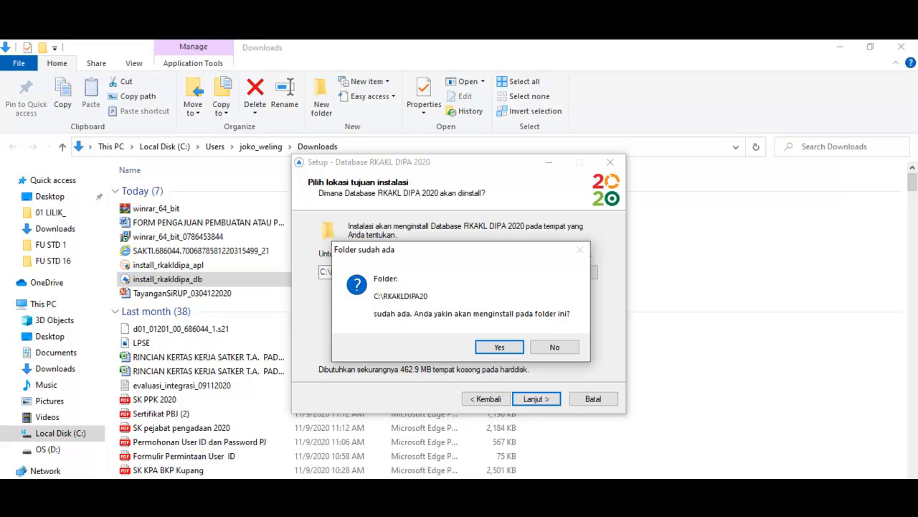
{"action": "key", "text": "Return"}
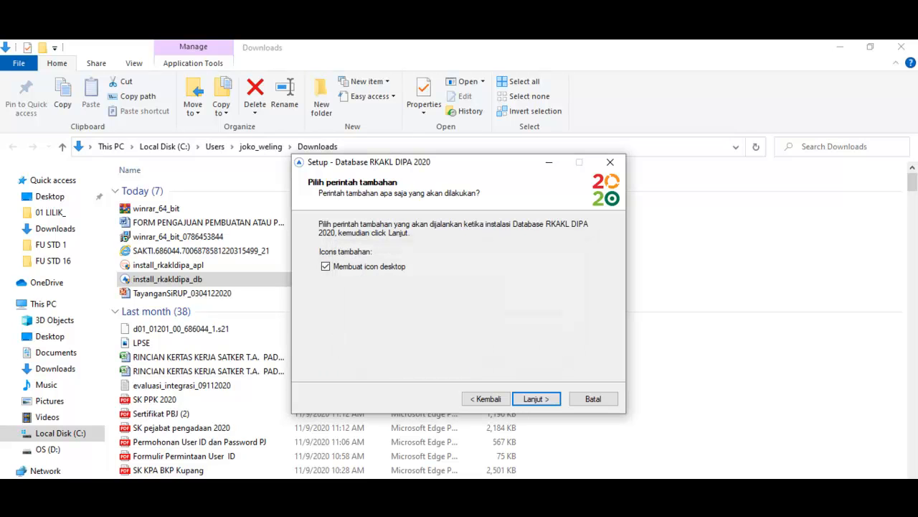
{"action": "key", "text": "Return"}
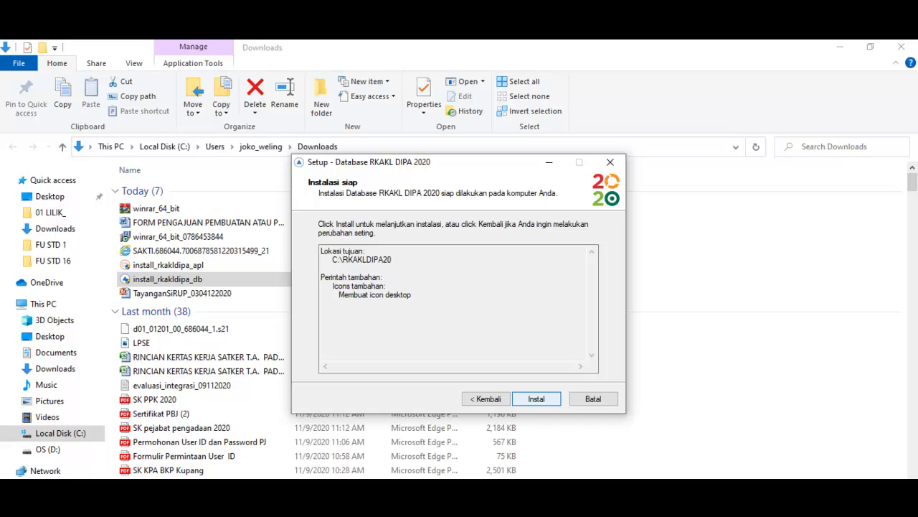
{"action": "key", "text": "Return"}
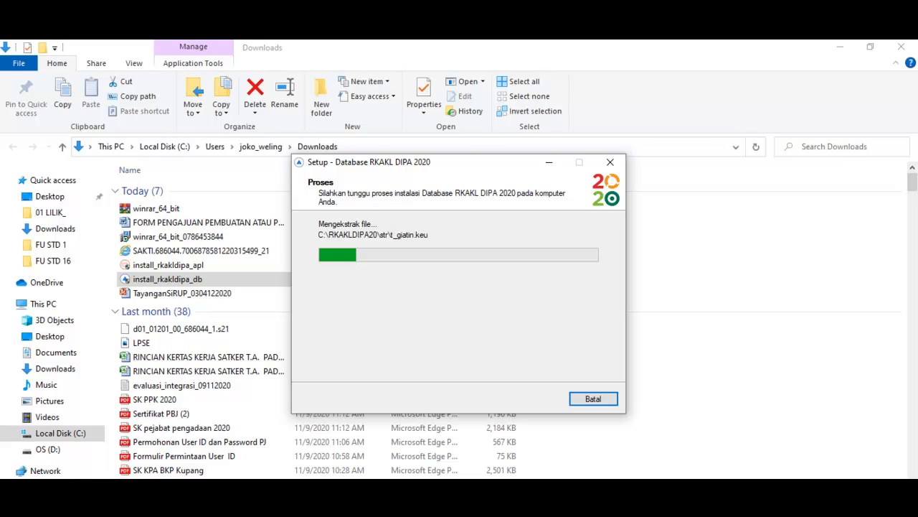
{"action": "left_click_drag", "start_coordinate": [459, 163], "coordinate": [735, 124]}
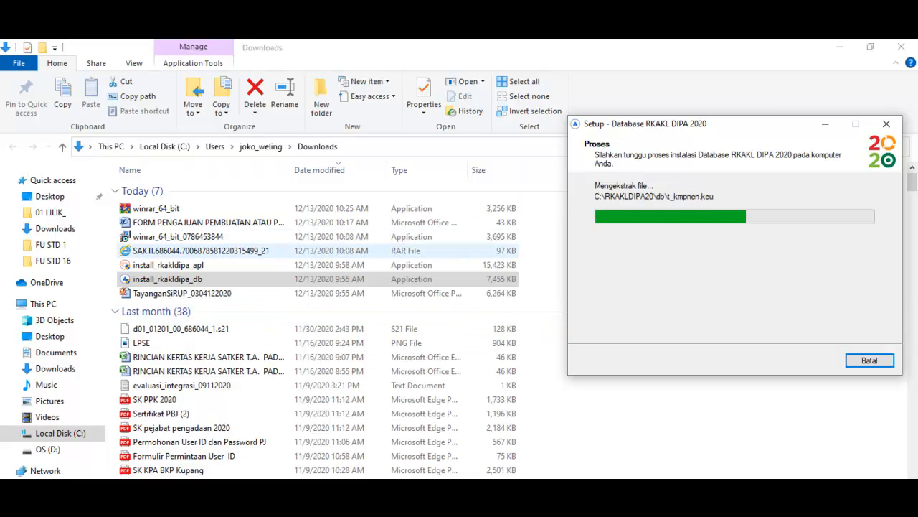
Step: Extract the SAKTI RAR archive into its own subfolder within Downloads
{"action": "left_click", "coordinate": [201, 250]}
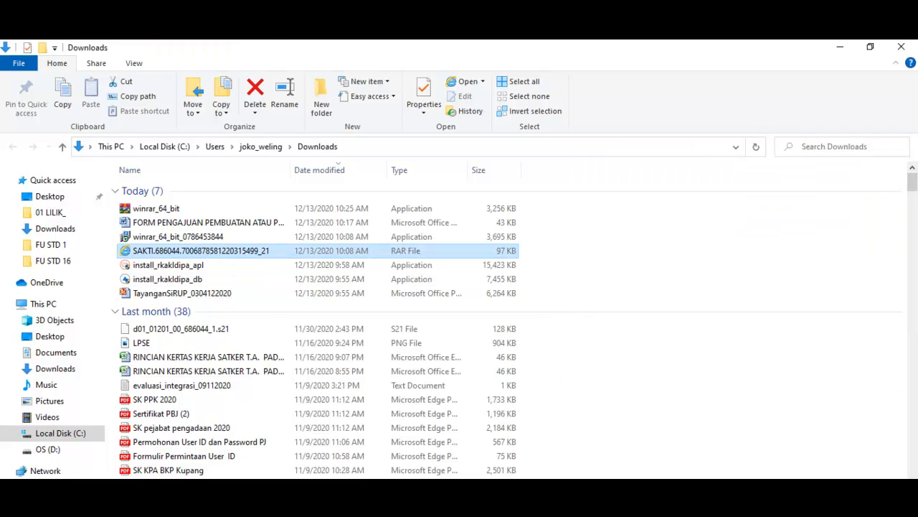
{"action": "right_click", "coordinate": [202, 250]}
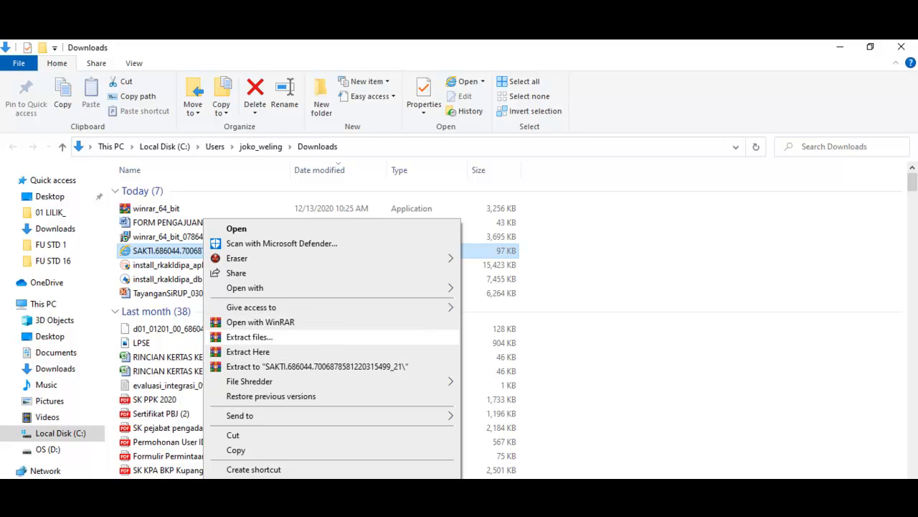
{"action": "left_click", "coordinate": [249, 336]}
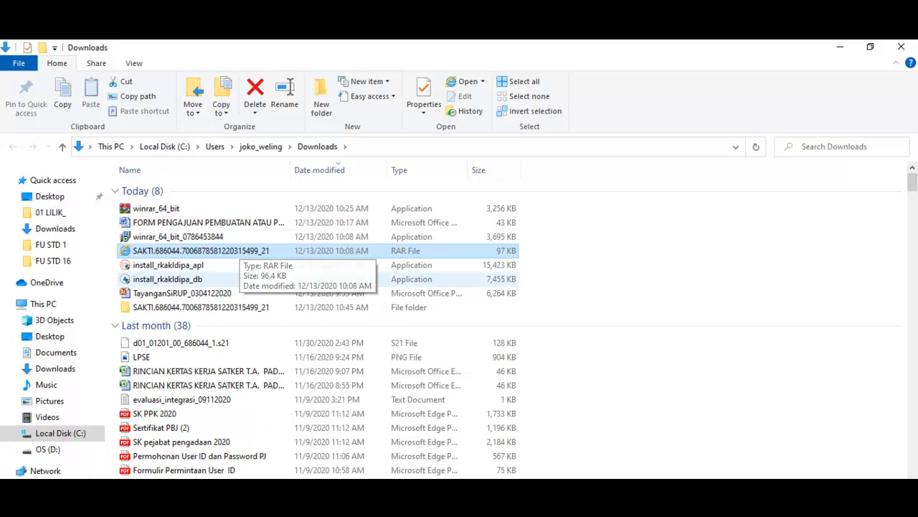
Step: Look inside the extracted SAKTI folder, return to Downloads and delete that folder
{"action": "left_click", "coordinate": [221, 306]}
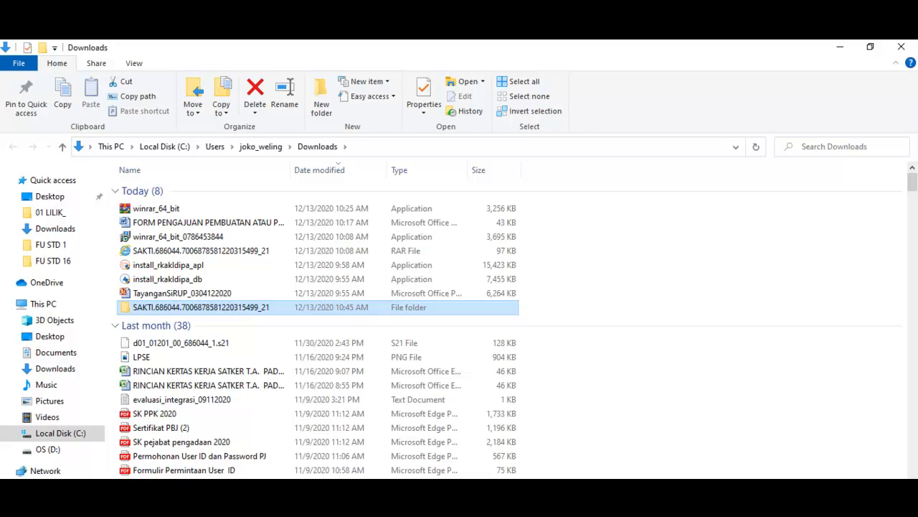
{"action": "key", "text": "Return"}
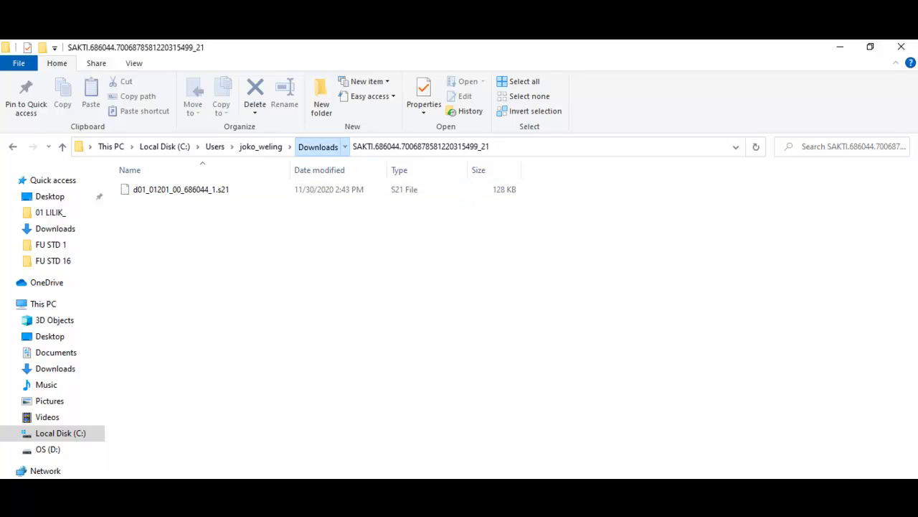
{"action": "left_click", "coordinate": [318, 146]}
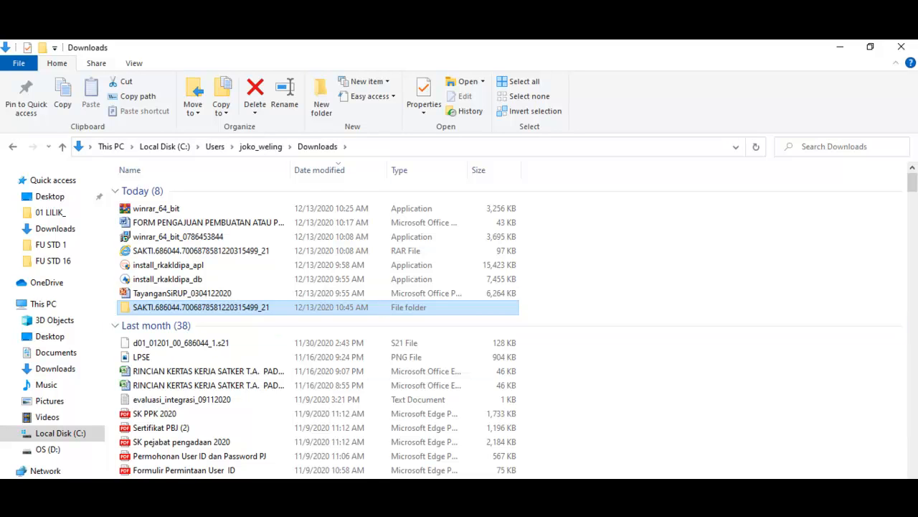
{"action": "key", "text": "Delete"}
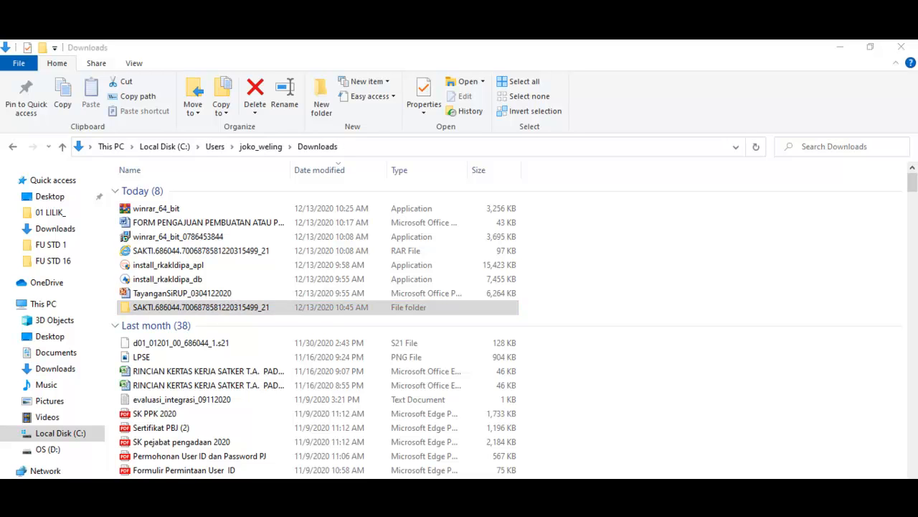
Step: Finish the Database RKAKL DIPA 2020 setup and clear the desktop by minimizing the open windows and closing the Google sign-in window
{"action": "left_click", "coordinate": [840, 47]}
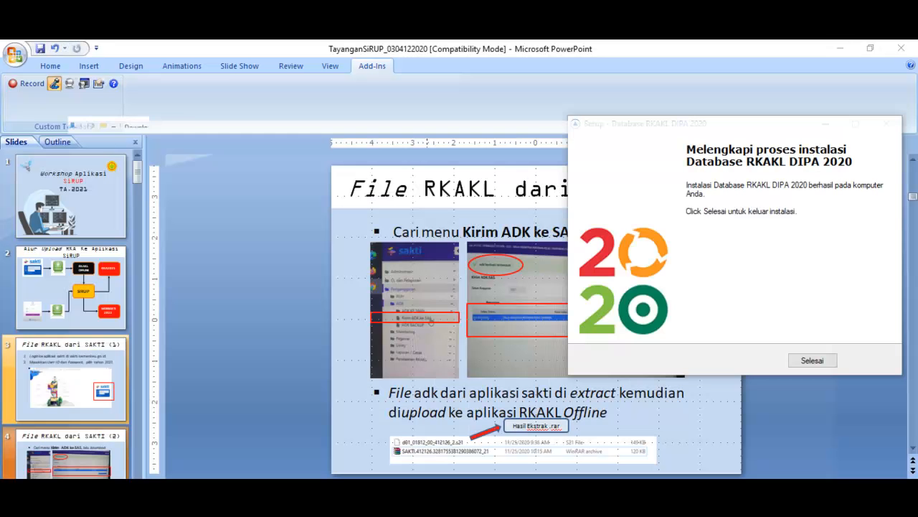
{"action": "left_click", "coordinate": [812, 360]}
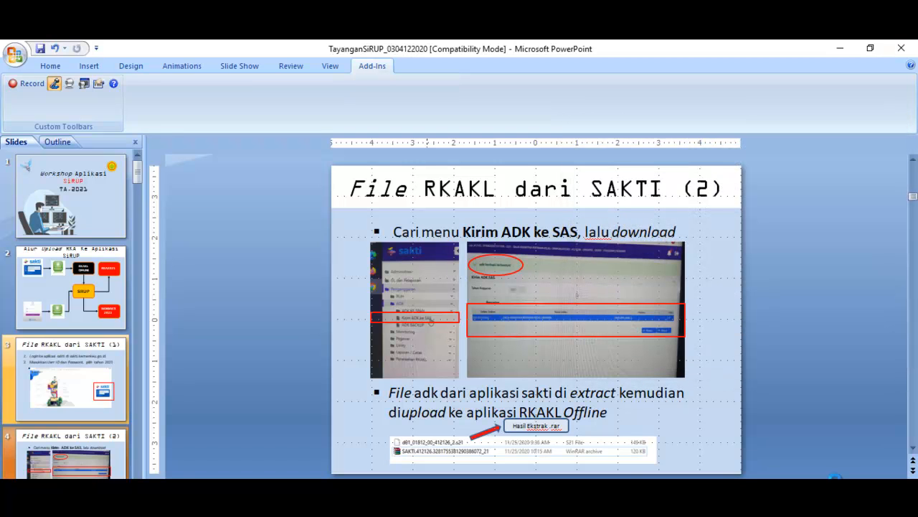
{"action": "key", "text": "Tab"}
{"action": "key", "text": "Return"}
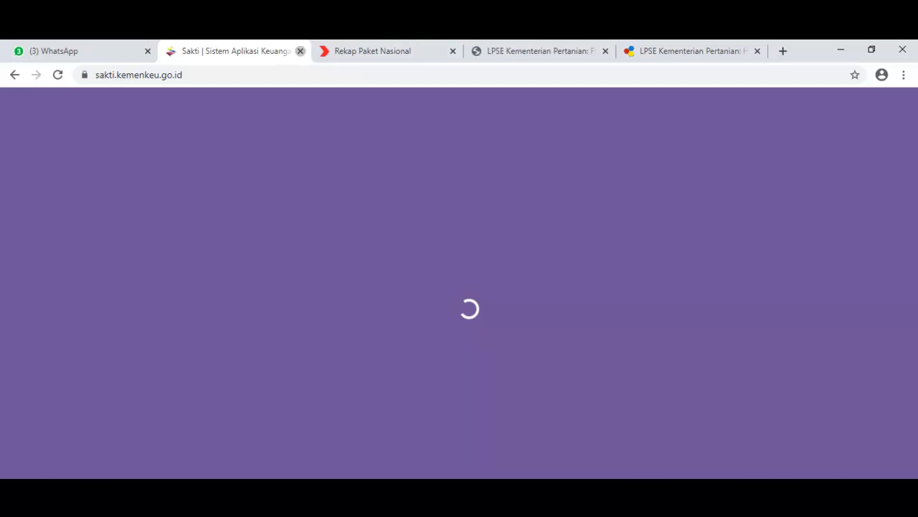
{"action": "left_click", "coordinate": [300, 51]}
{"action": "left_click", "coordinate": [841, 49]}
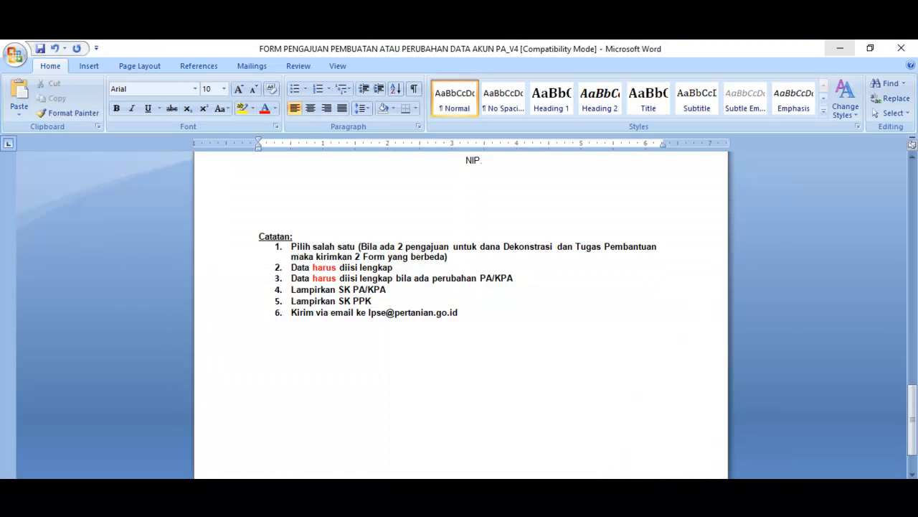
{"action": "left_click", "coordinate": [840, 48]}
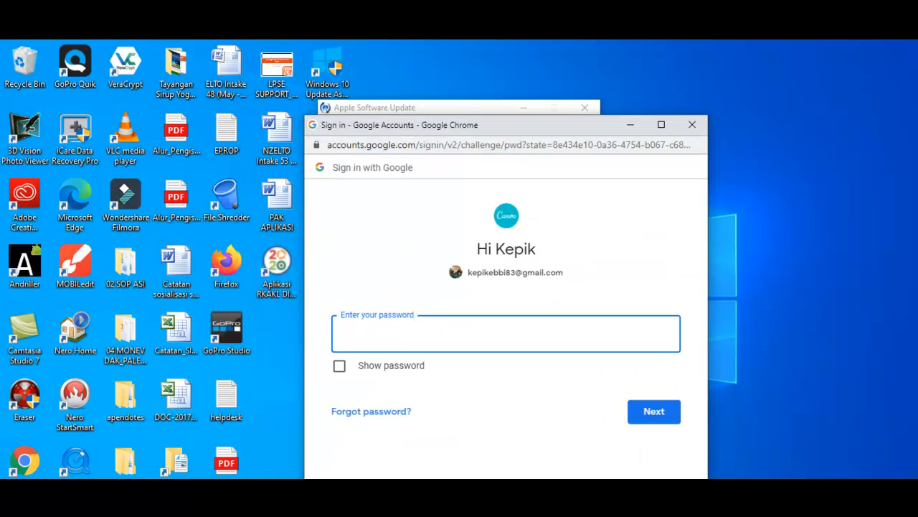
{"action": "left_click", "coordinate": [693, 125]}
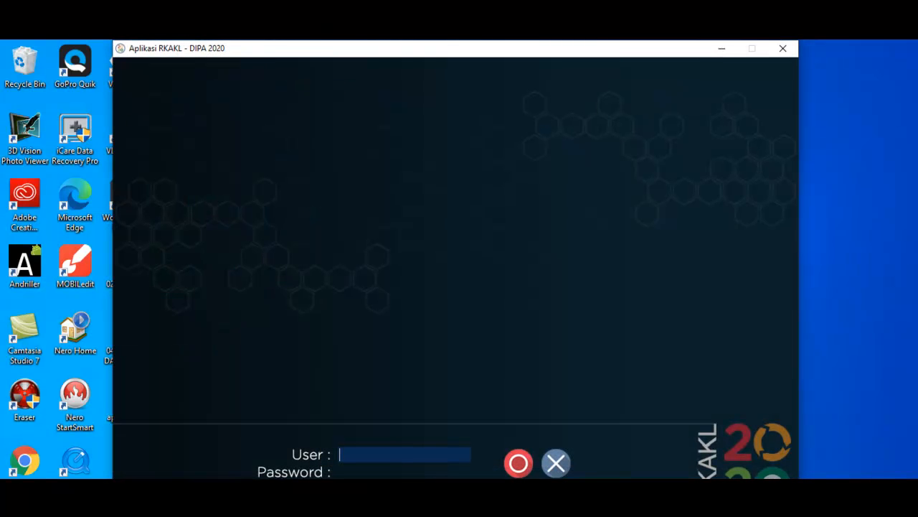
Step: Log in to Aplikasi RKAKL DIPA 2020 by entering the user name and the account password
{"action": "type", "text": "rkal"}
{"action": "type", "text": "kl"}
{"action": "key", "text": "Tab"}
{"action": "type", "text": "rkakl"}
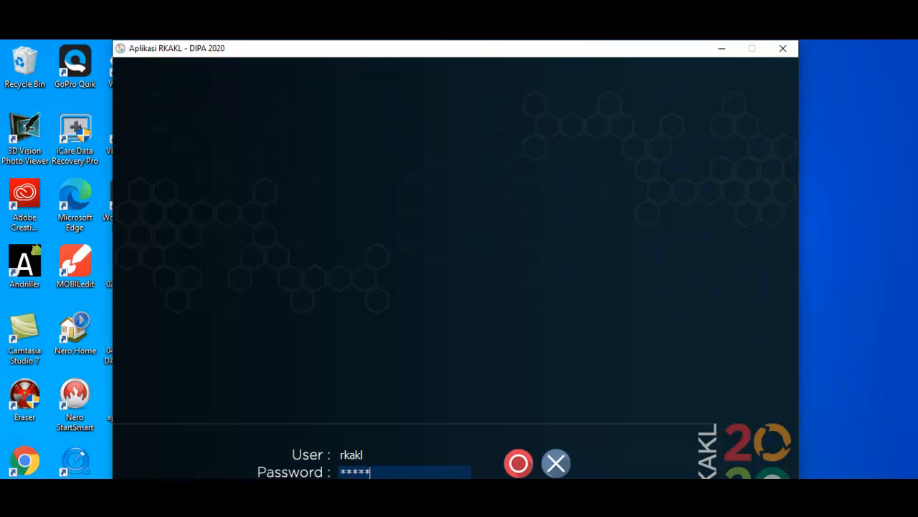
{"action": "key", "text": "Return"}
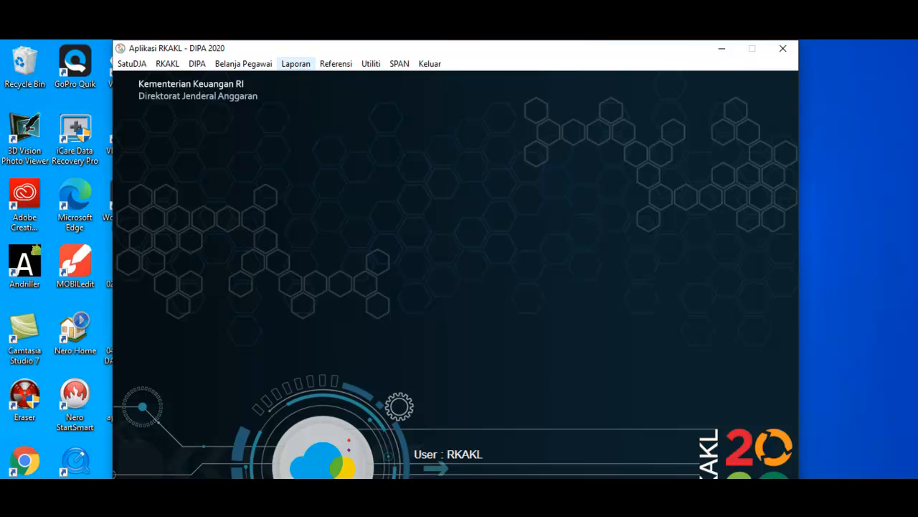
Step: Add 2021 as a new budget year in the Tahun Anggaran reference and close its window
{"action": "left_click", "coordinate": [335, 64]}
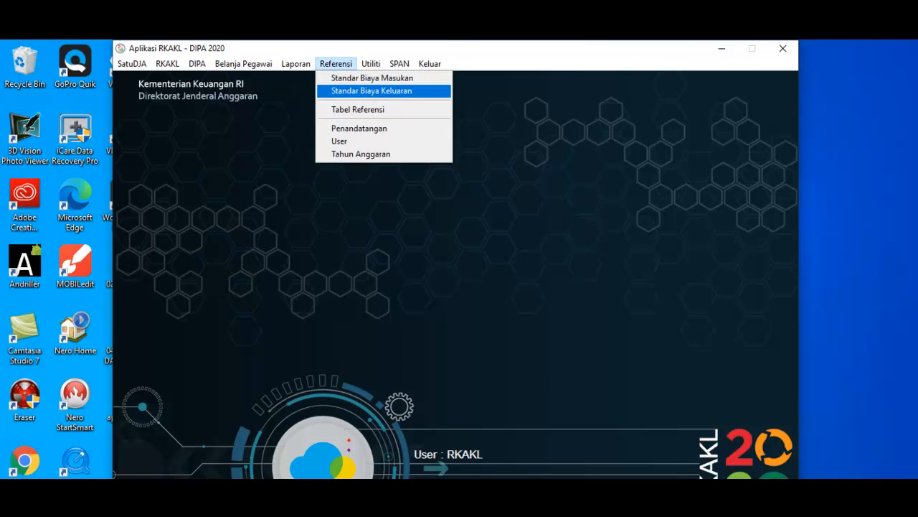
{"action": "key", "text": "Return"}
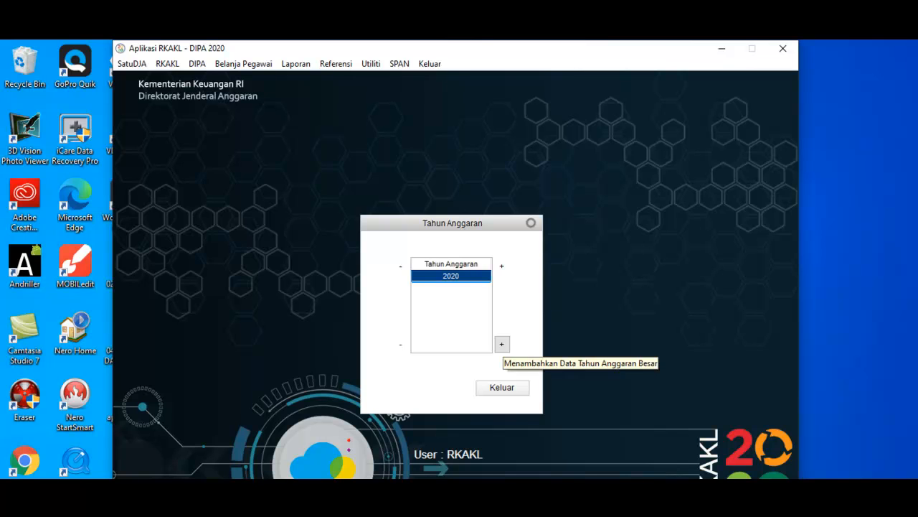
{"action": "left_click", "coordinate": [502, 343]}
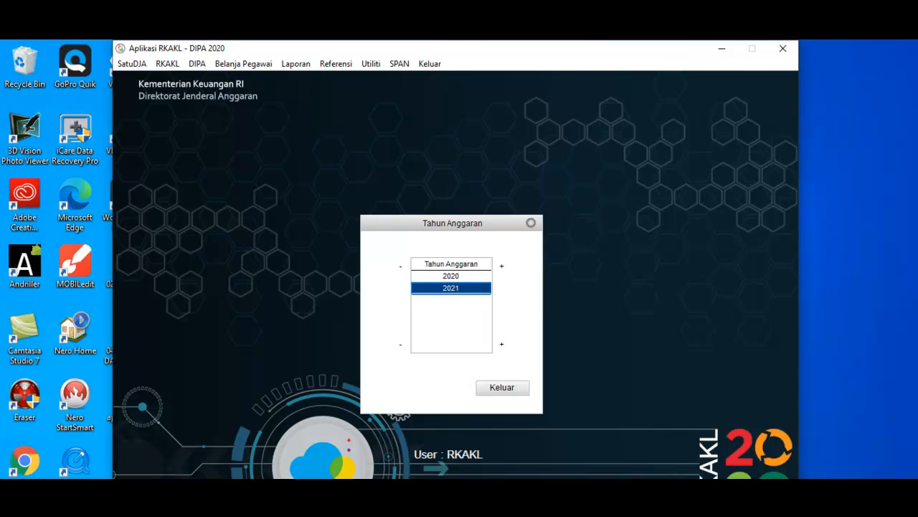
{"action": "left_click", "coordinate": [502, 388]}
Step: Start receiving data from SPAN for 2021 and set the data location to the extracted SAKTI folder in Downloads
{"action": "left_click", "coordinate": [400, 63]}
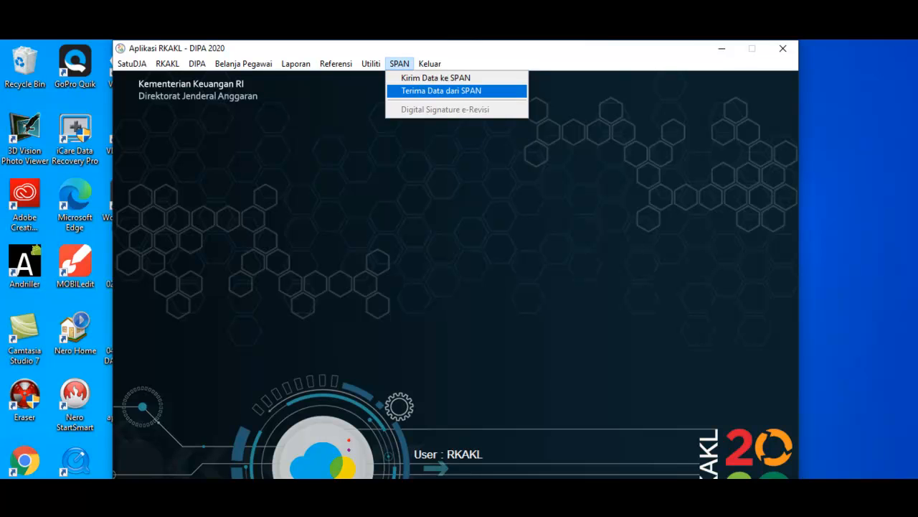
{"action": "left_click", "coordinate": [441, 91]}
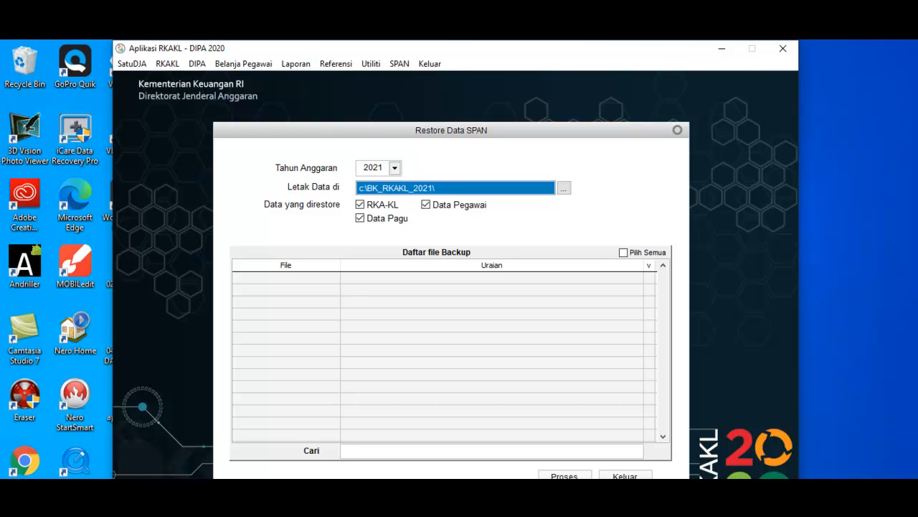
{"action": "left_click", "coordinate": [564, 188]}
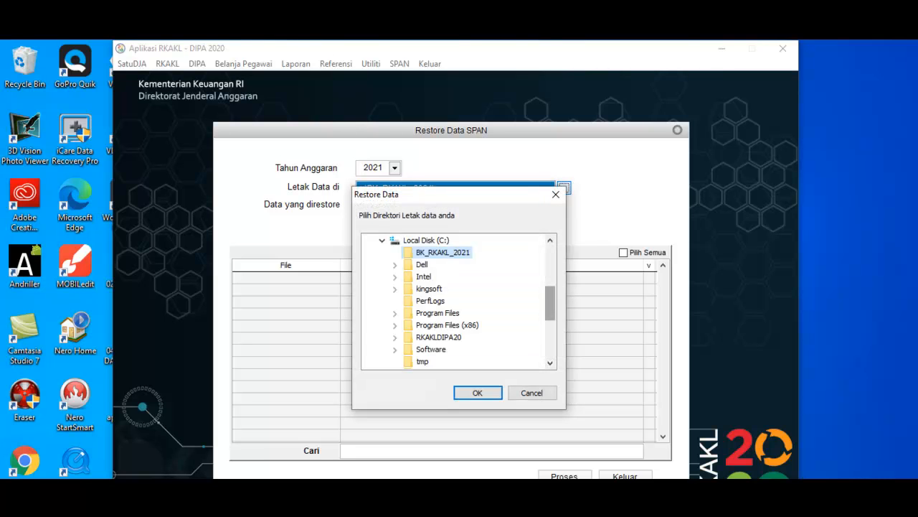
{"action": "scroll", "coordinate": [460, 302], "scroll_direction": "up", "scroll_amount": 3}
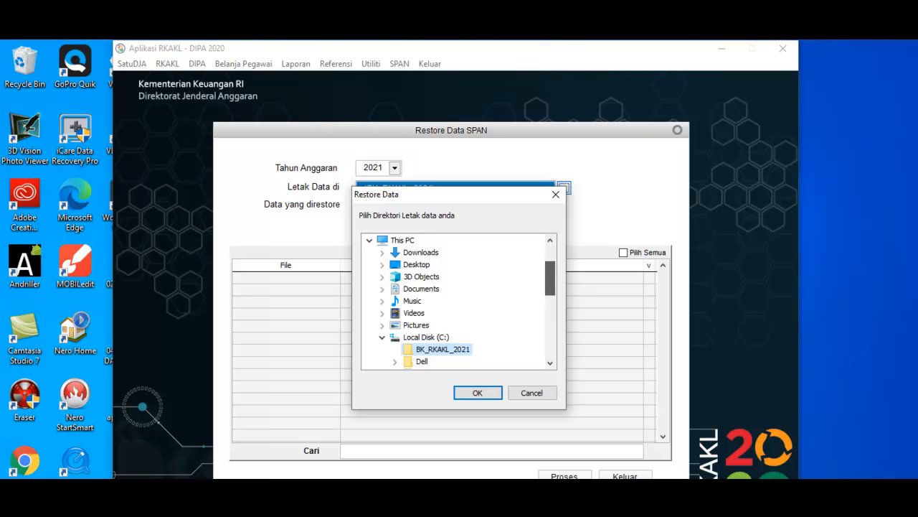
{"action": "left_click", "coordinate": [383, 252]}
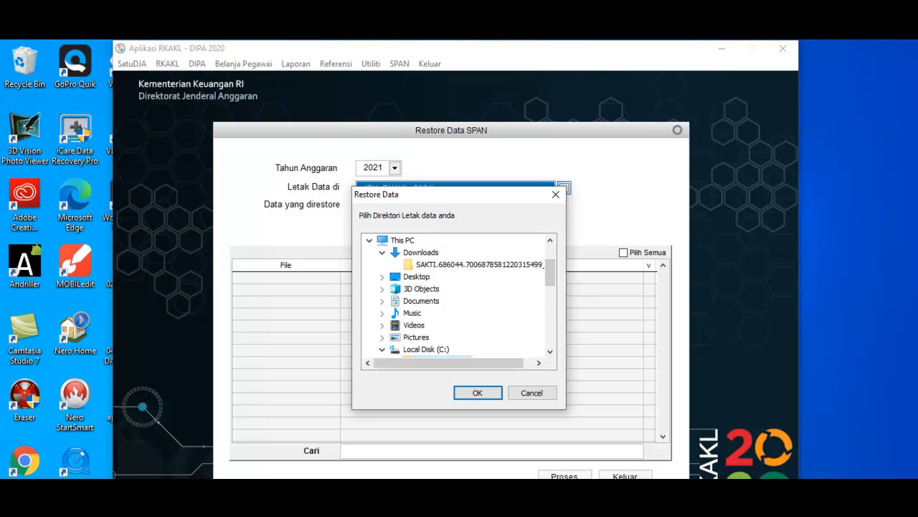
{"action": "left_click", "coordinate": [459, 265]}
{"action": "left_click", "coordinate": [478, 392]}
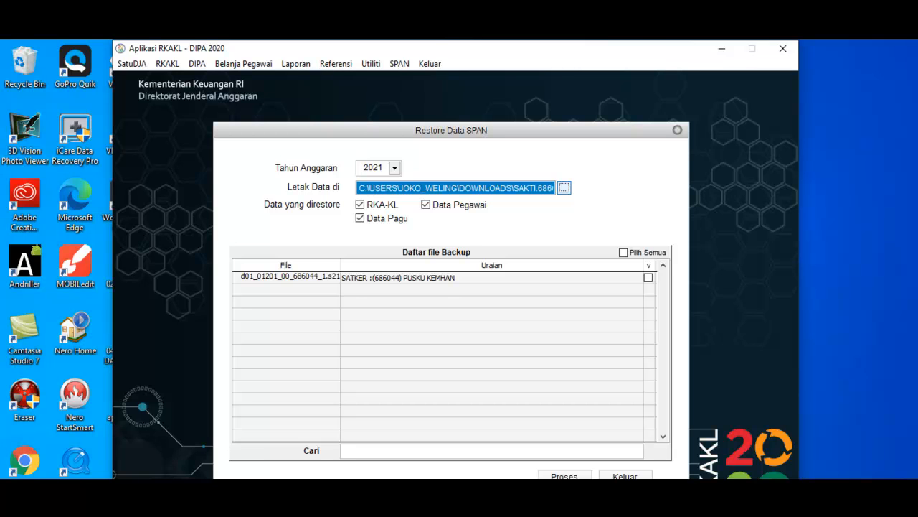
Step: Restore the PUSKU KEMHAN backup file with RKA-KL, Data Pegawai and Data Pagu included, and leave the restore form
{"action": "left_click", "coordinate": [649, 278]}
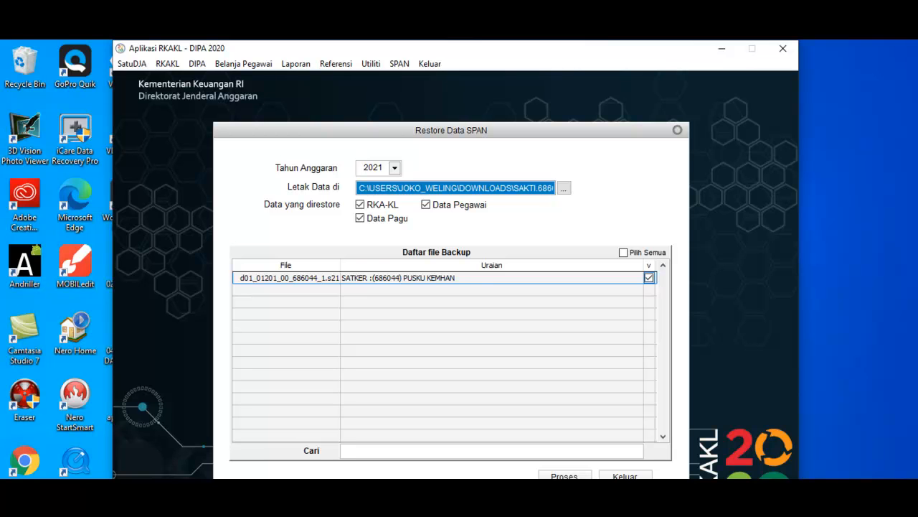
{"action": "left_click_drag", "start_coordinate": [452, 130], "coordinate": [448, 88]}
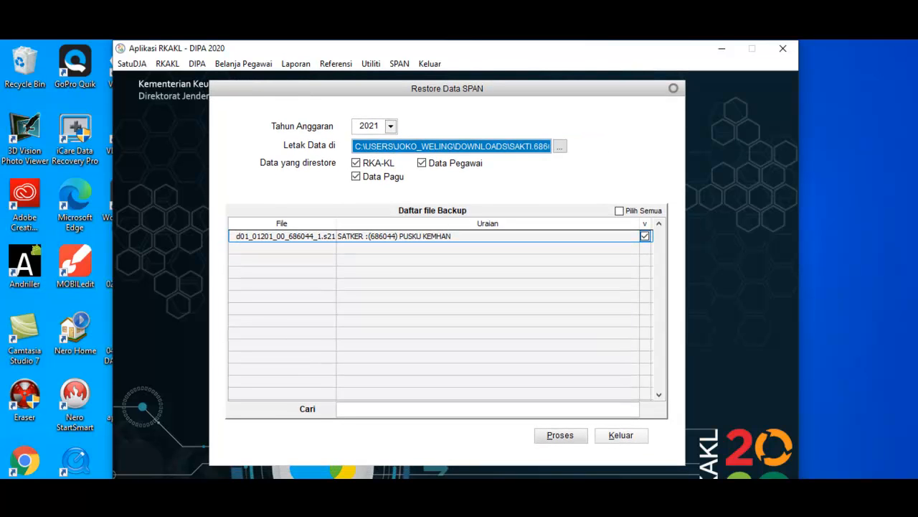
{"action": "left_click", "coordinate": [561, 436]}
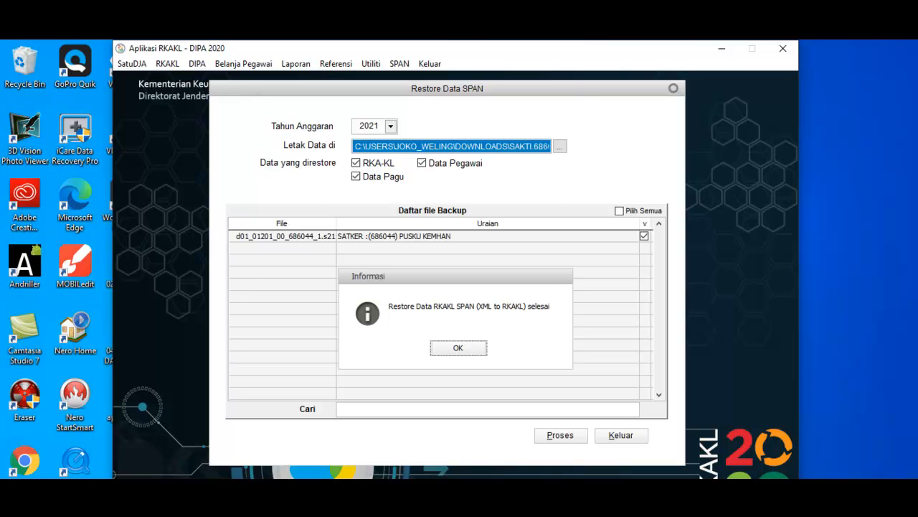
{"action": "key", "text": "Return"}
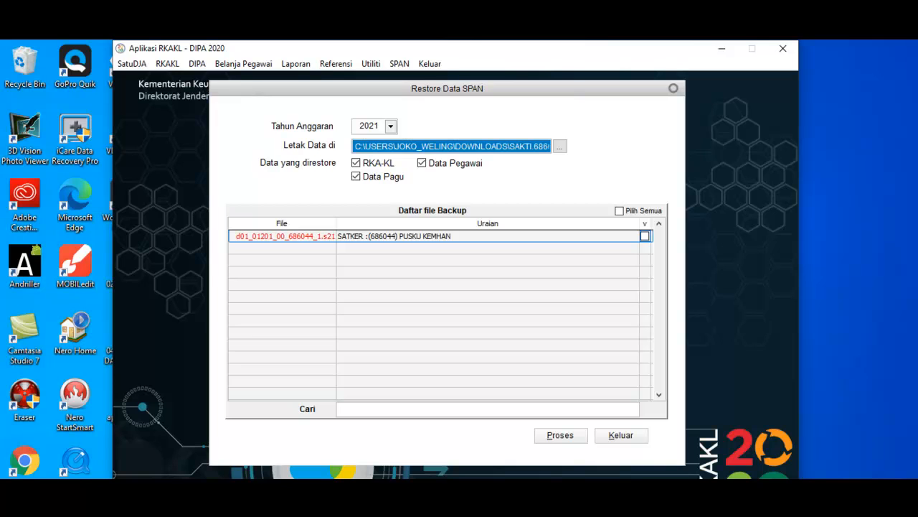
{"action": "left_click", "coordinate": [621, 435]}
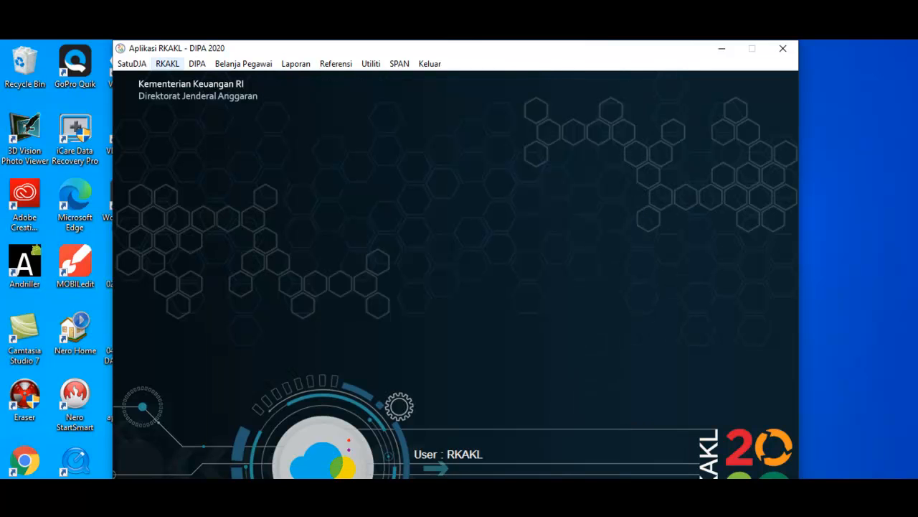
Step: Open Rincian Kertas Kerja Satker for budget year 2021 and load the PUSKU KEMHAN work unit
{"action": "left_click", "coordinate": [168, 63]}
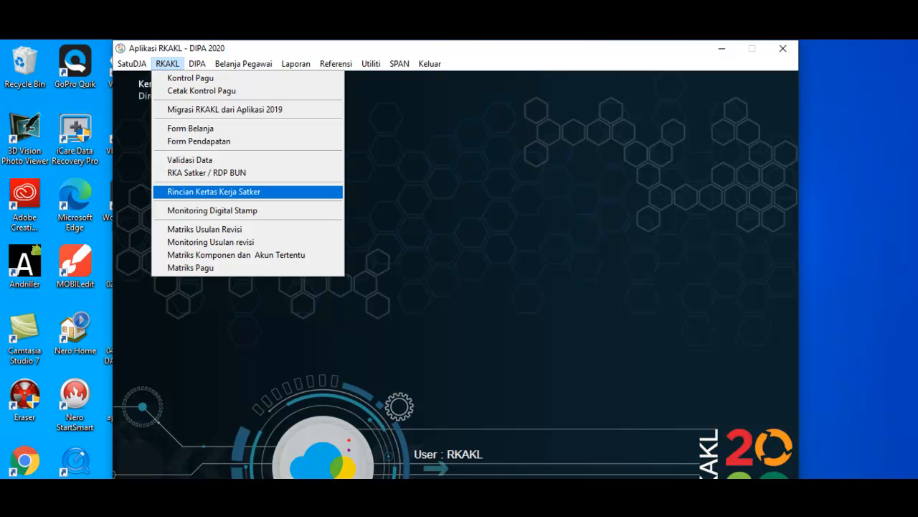
{"action": "key", "text": "Return"}
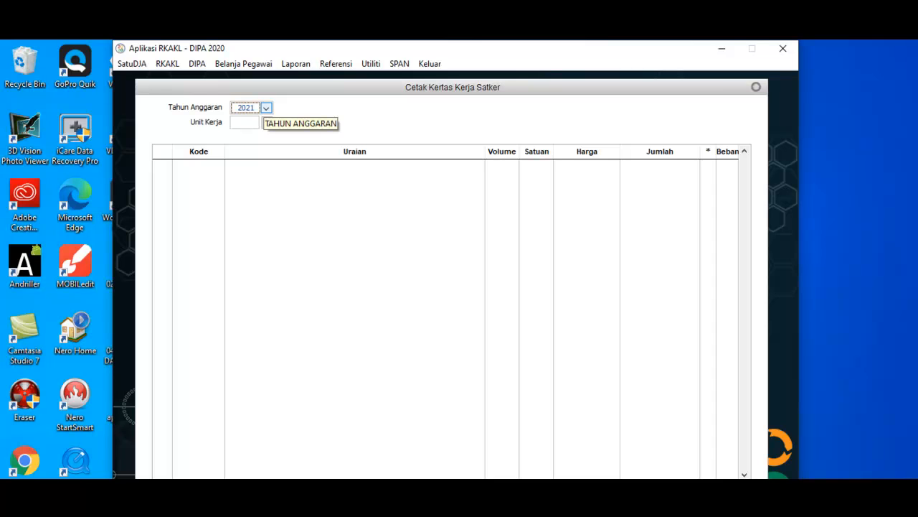
{"action": "left_click", "coordinate": [266, 123]}
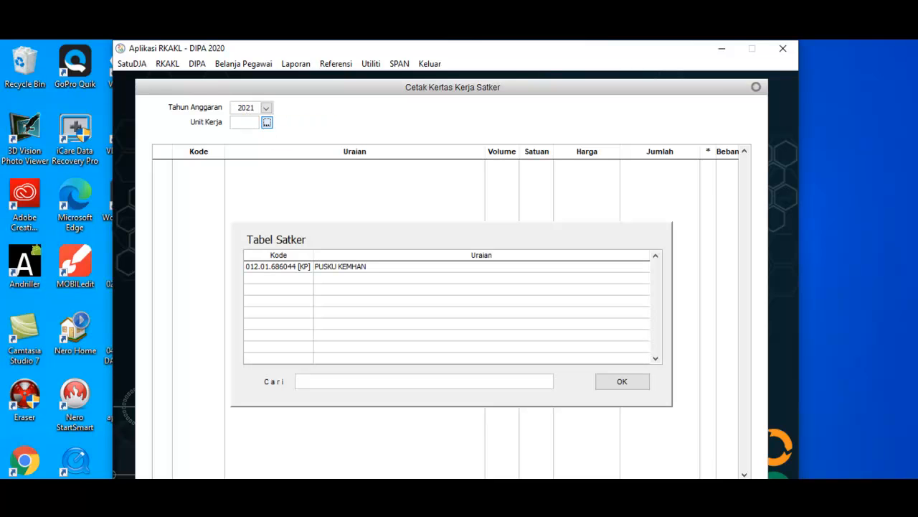
{"action": "double_click", "coordinate": [353, 266]}
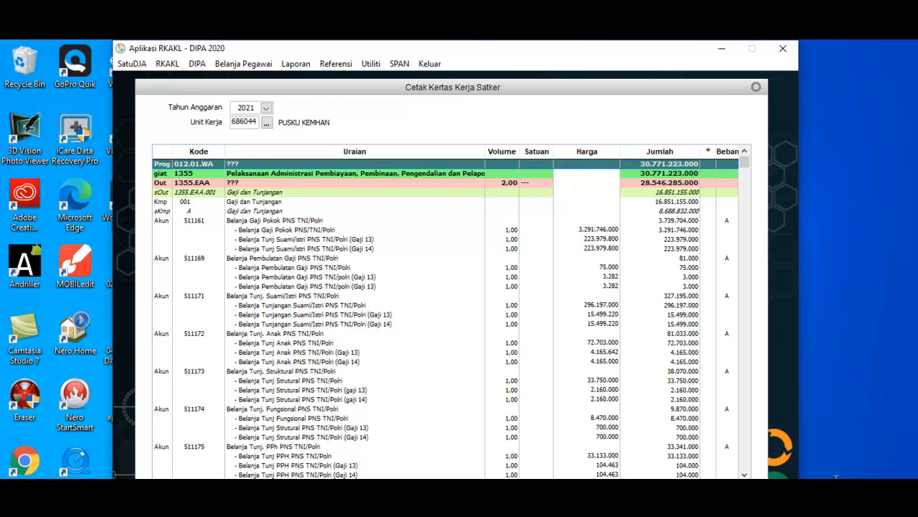
Step: Export the work unit's worksheet to Excel, saving it in Downloads as RKAKL2021CONTOH in xls format
{"action": "left_click_drag", "start_coordinate": [452, 87], "coordinate": [450, 42]}
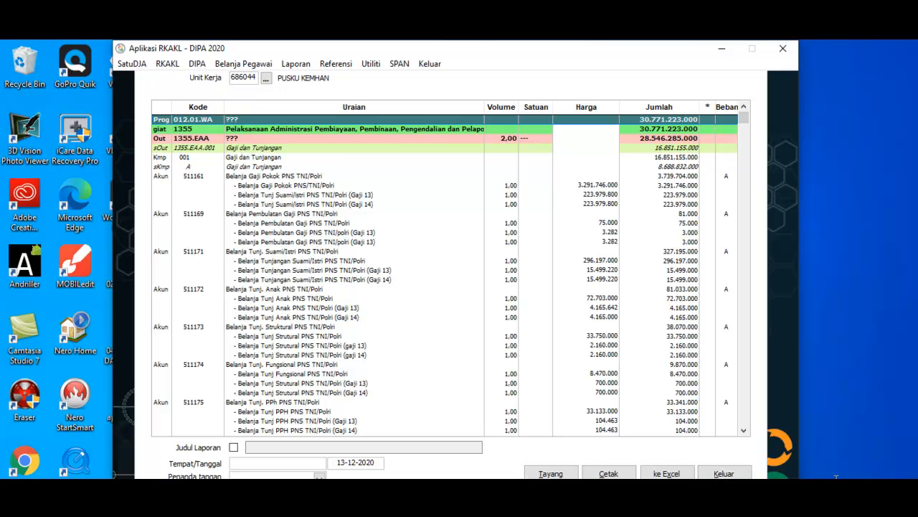
{"action": "left_click", "coordinate": [667, 473]}
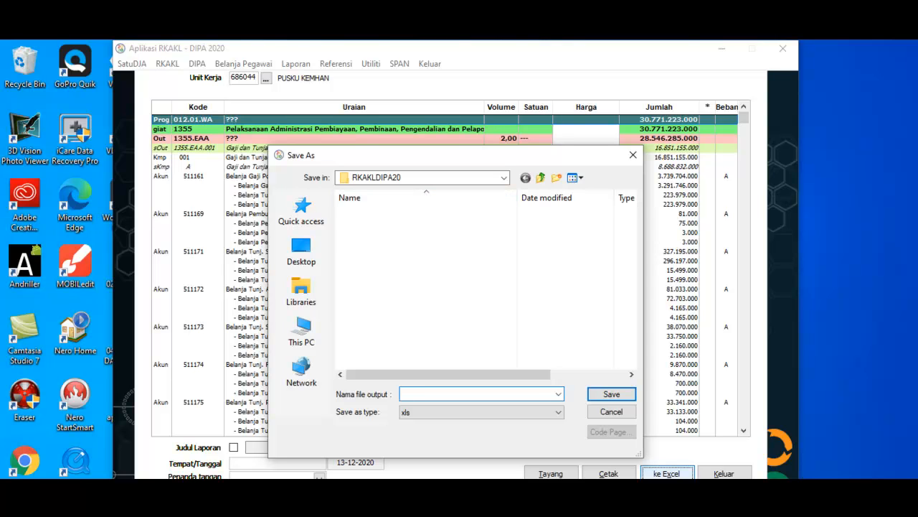
{"action": "left_click", "coordinate": [503, 177]}
{"action": "left_click", "coordinate": [504, 177]}
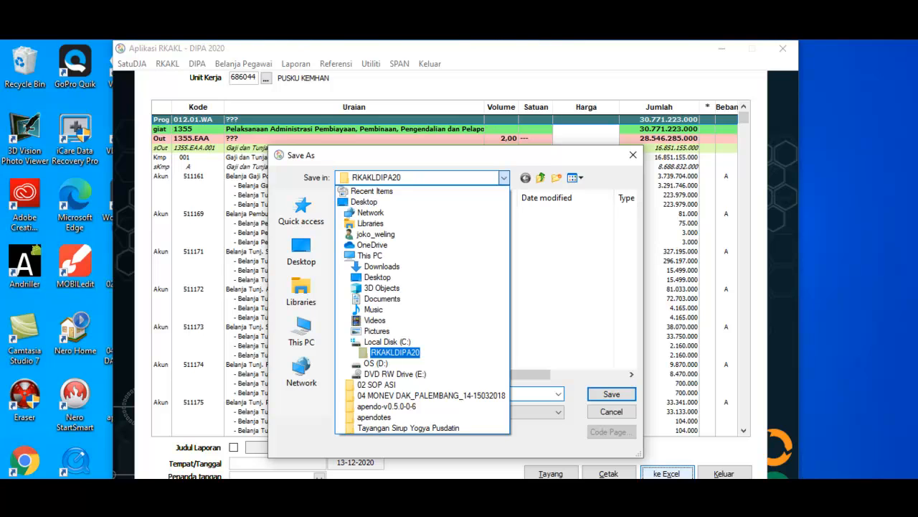
{"action": "left_click", "coordinate": [382, 267]}
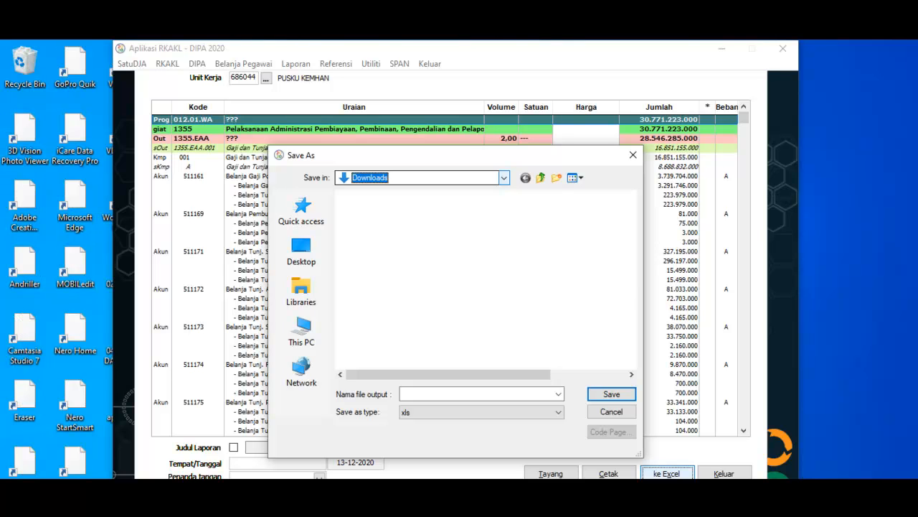
{"action": "left_click", "coordinate": [503, 178]}
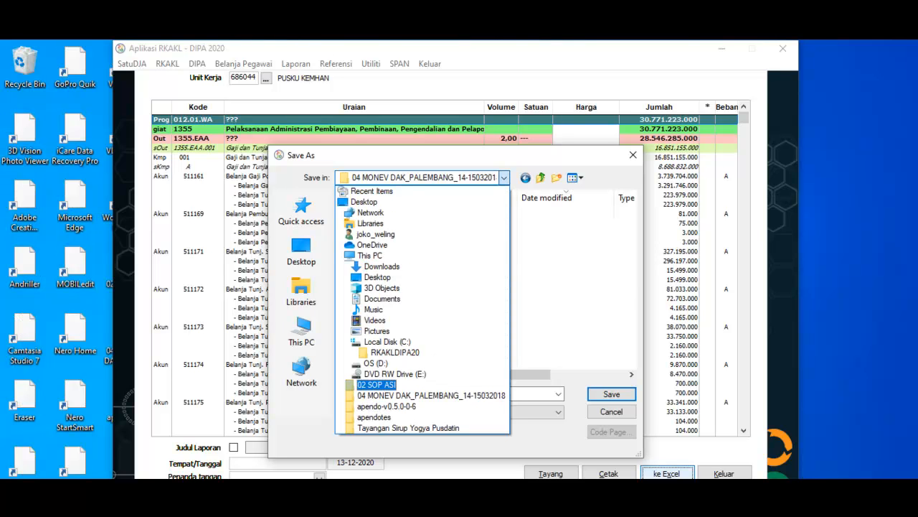
{"action": "left_click", "coordinate": [504, 178]}
{"action": "left_click", "coordinate": [477, 393]}
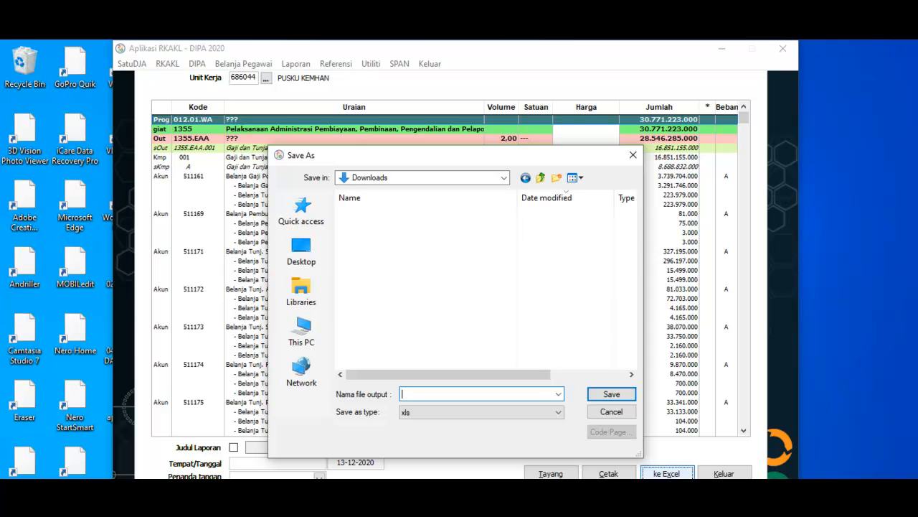
{"action": "type", "text": "RKAKL2021CONTOH"}
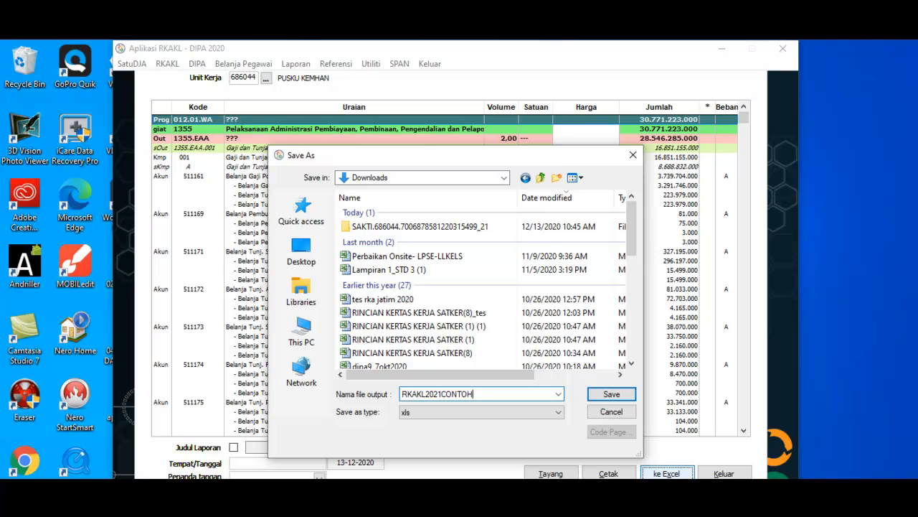
{"action": "key", "text": "Return"}
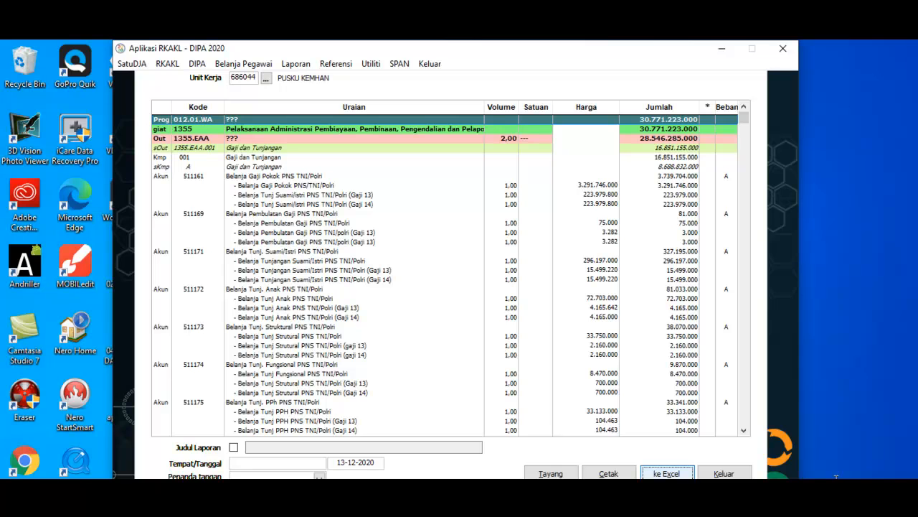
Step: Locate the exported RKAKL2021CONTOH file in Downloads, and close the worksheet form and the RKAKL application
{"action": "key", "text": "alt+Tab"}
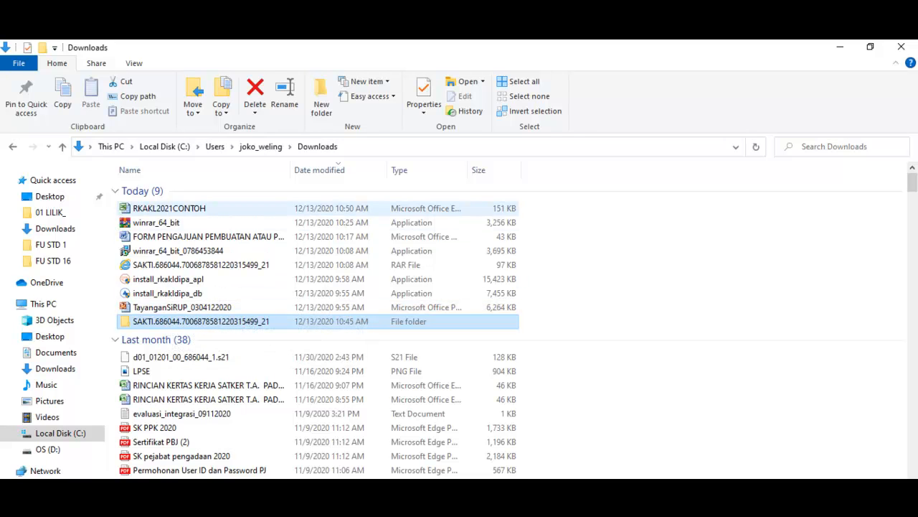
{"action": "left_click", "coordinate": [170, 209]}
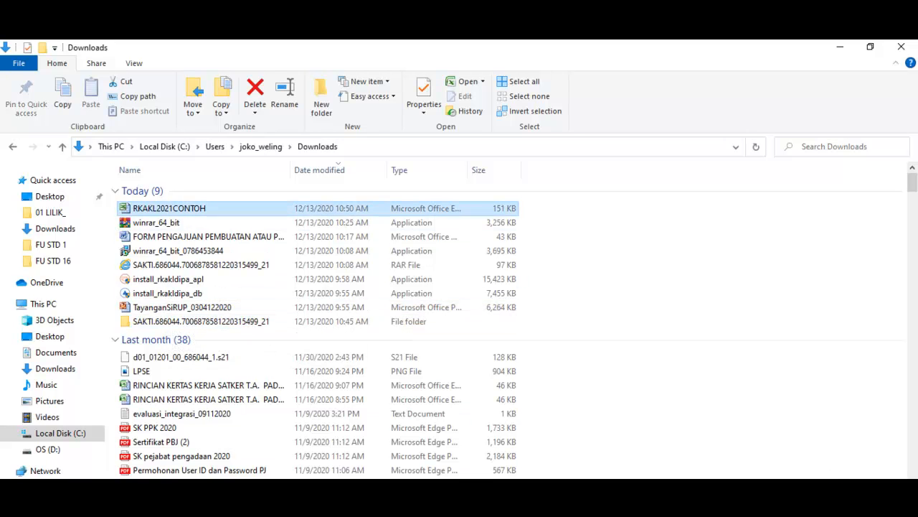
{"action": "key", "text": "alt+Tab"}
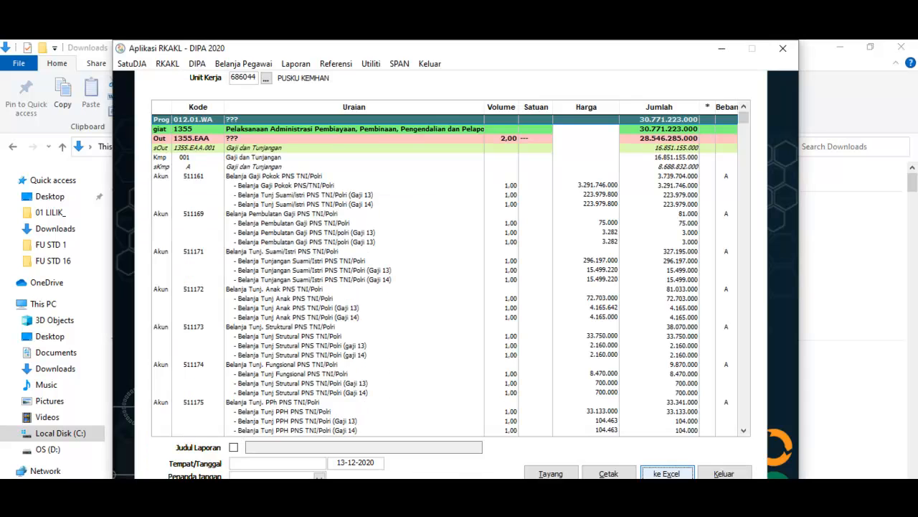
{"action": "left_click", "coordinate": [724, 474]}
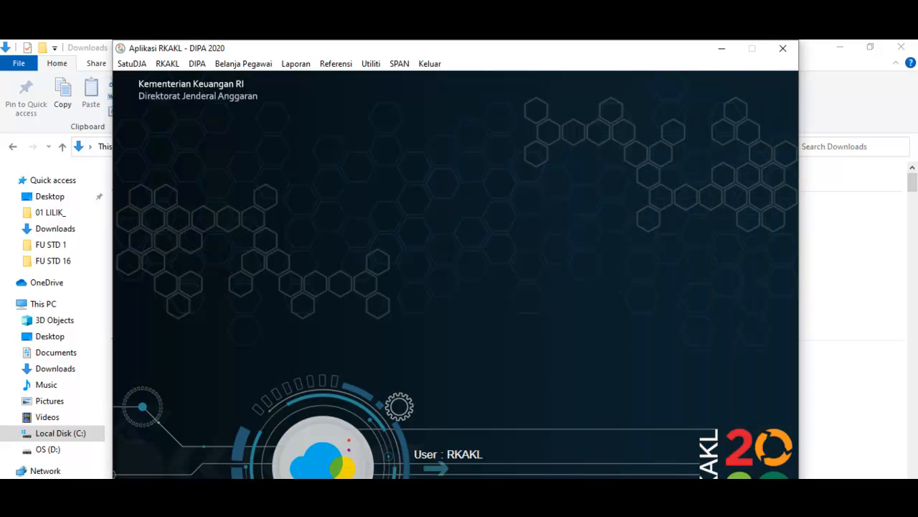
{"action": "left_click", "coordinate": [782, 48]}
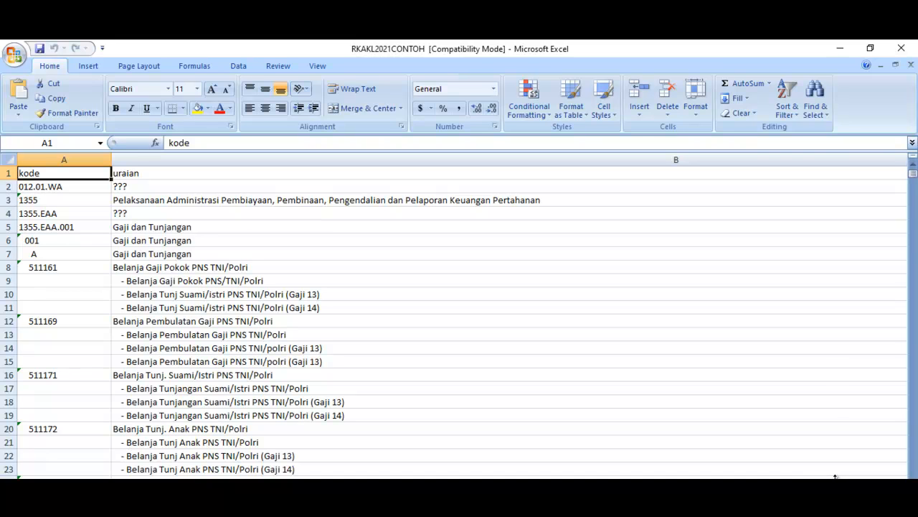
Step: Select all the data in the RKAKL2021CONTOH workbook and apply a filter to its header row
{"action": "key", "text": "ctrl+a"}
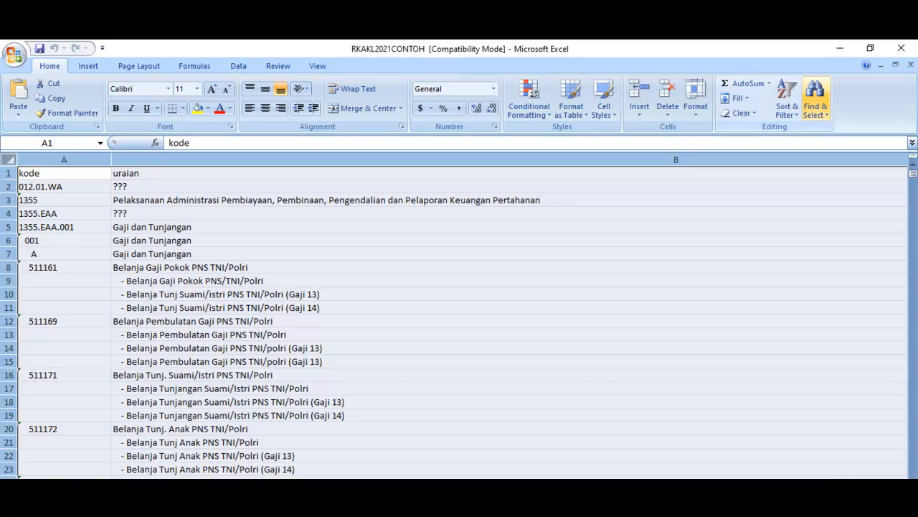
{"action": "left_click", "coordinate": [787, 97]}
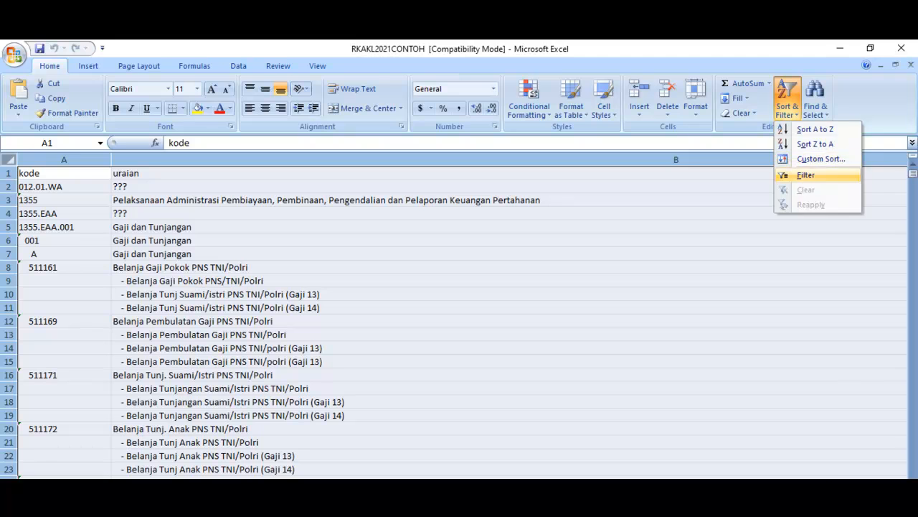
{"action": "left_click", "coordinate": [806, 175]}
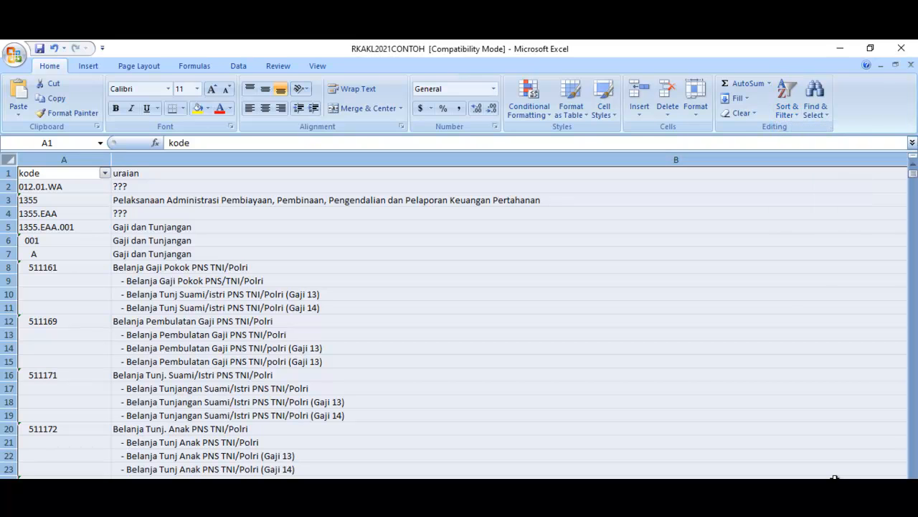
{"action": "left_click", "coordinate": [835, 488]}
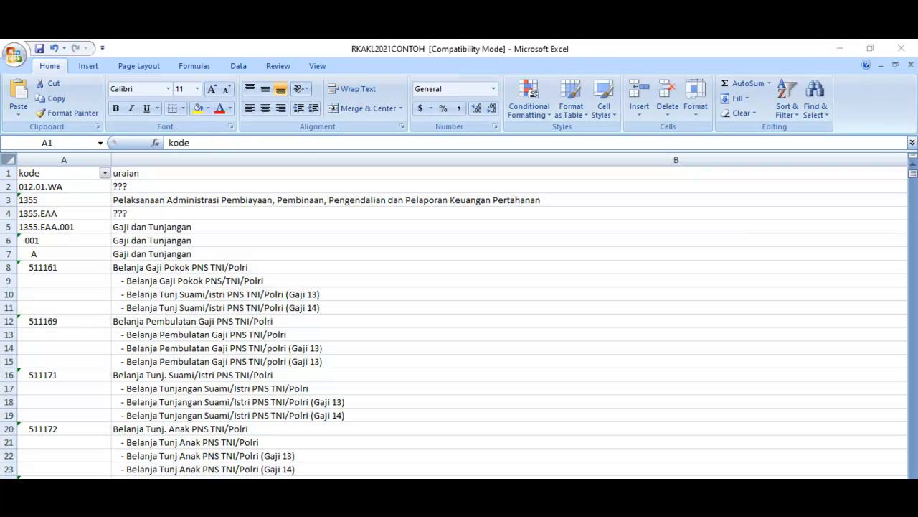
Step: Resize all selected columns to the same narrower width as the uraian column, and shrink the kode column further to fit its codes
{"action": "left_click", "coordinate": [836, 486]}
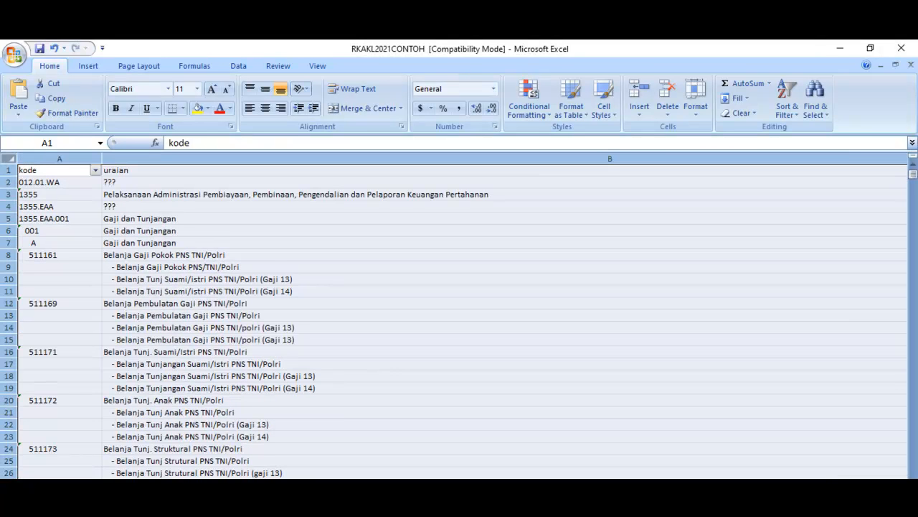
{"action": "left_click", "coordinate": [835, 477]}
{"action": "left_click", "coordinate": [835, 477]}
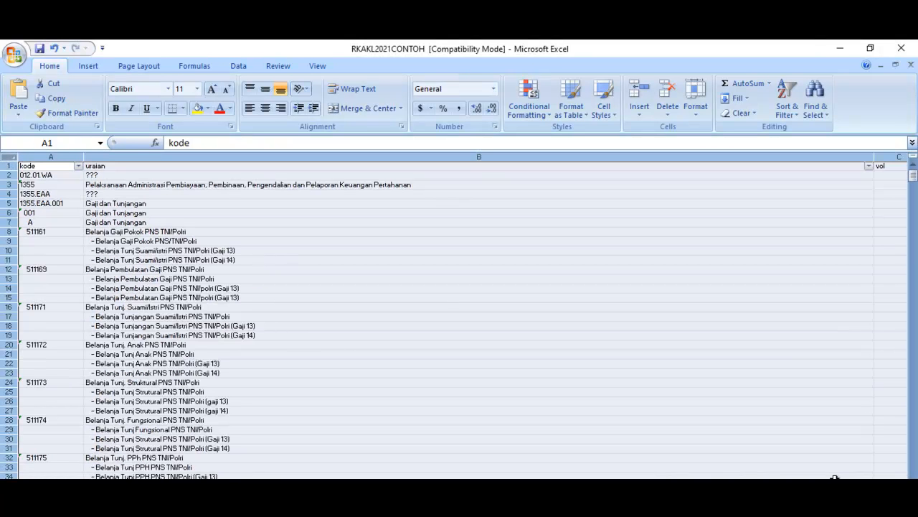
{"action": "left_click_drag", "start_coordinate": [874, 156], "coordinate": [350, 157]}
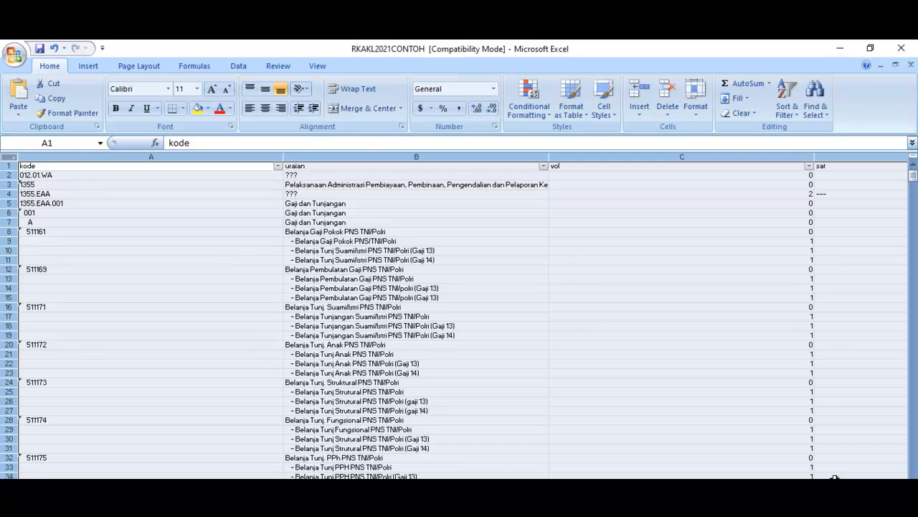
{"action": "left_click", "coordinate": [416, 223]}
{"action": "left_click_drag", "start_coordinate": [283, 156], "coordinate": [98, 157]}
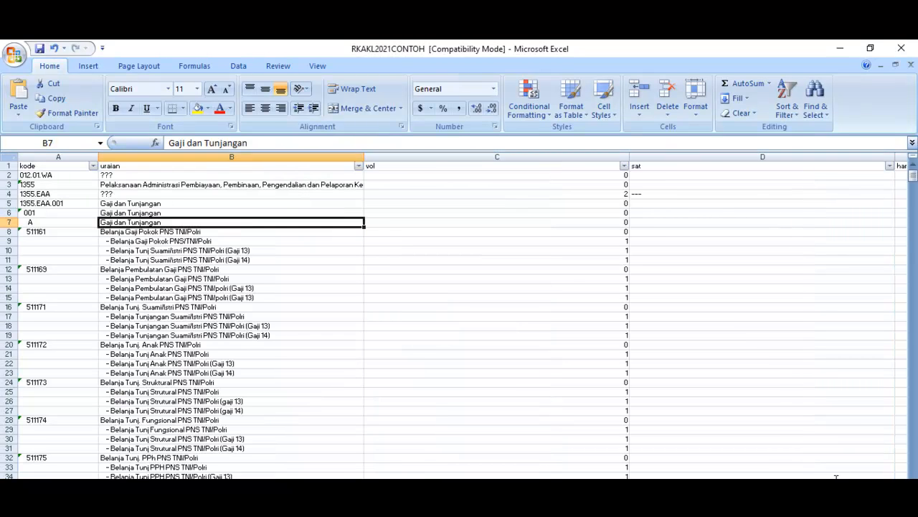
Step: Fit the widths of the vol, sat, hargasat, jumlah, kdblokir and sdana columns to their contents
{"action": "double_click", "coordinate": [629, 157]}
{"action": "double_click", "coordinate": [654, 156]}
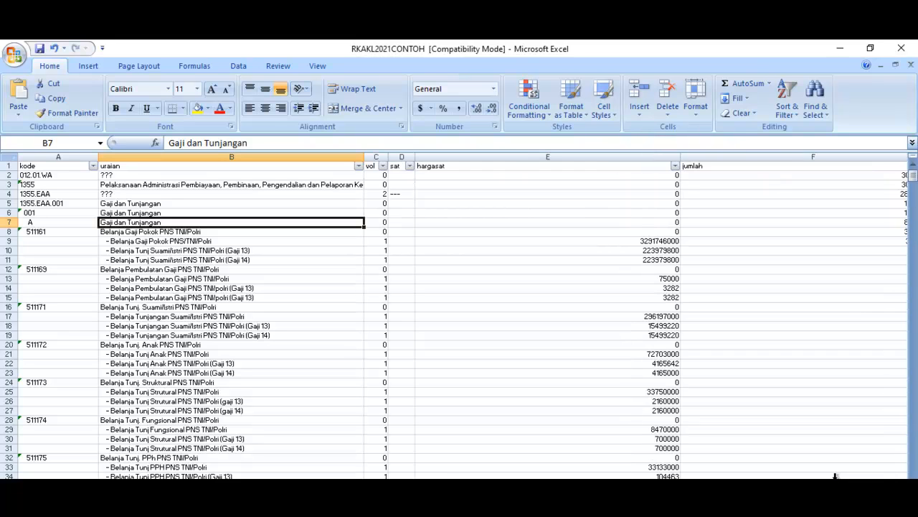
{"action": "double_click", "coordinate": [681, 157]}
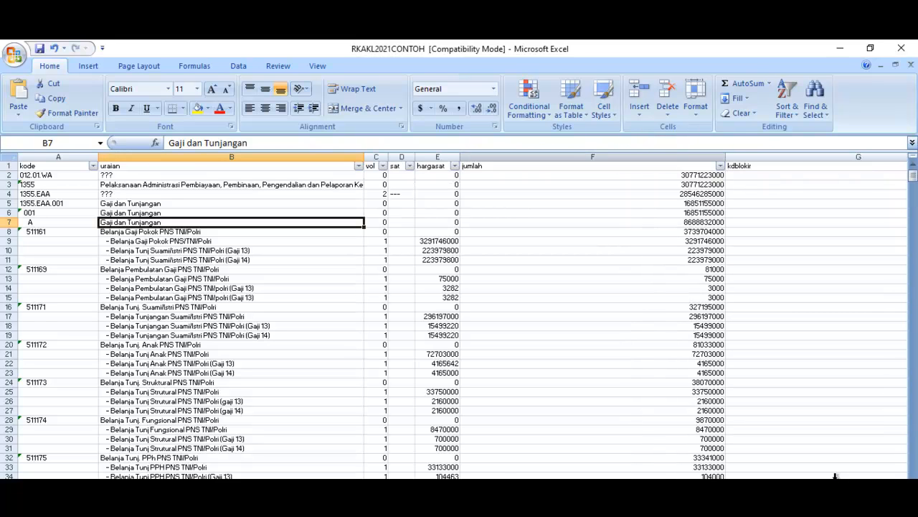
{"action": "left_click_drag", "start_coordinate": [725, 157], "coordinate": [725, 157]}
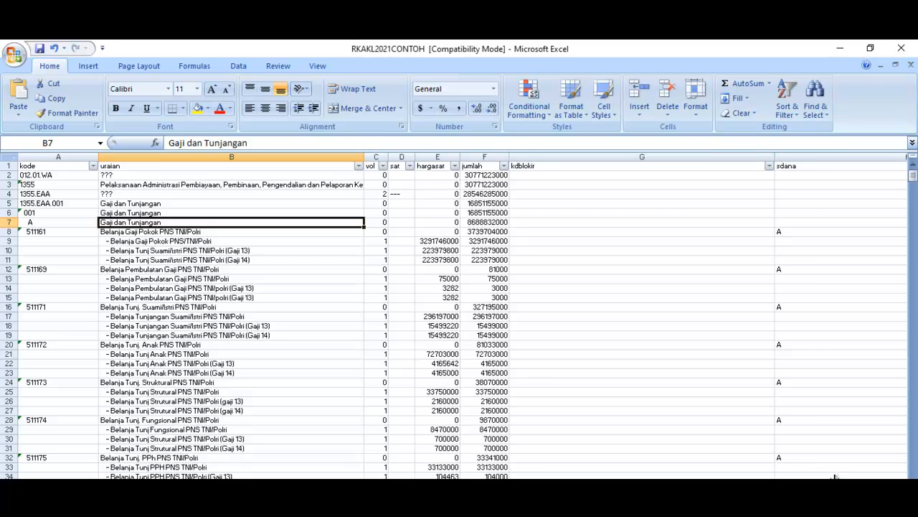
{"action": "double_click", "coordinate": [775, 156]}
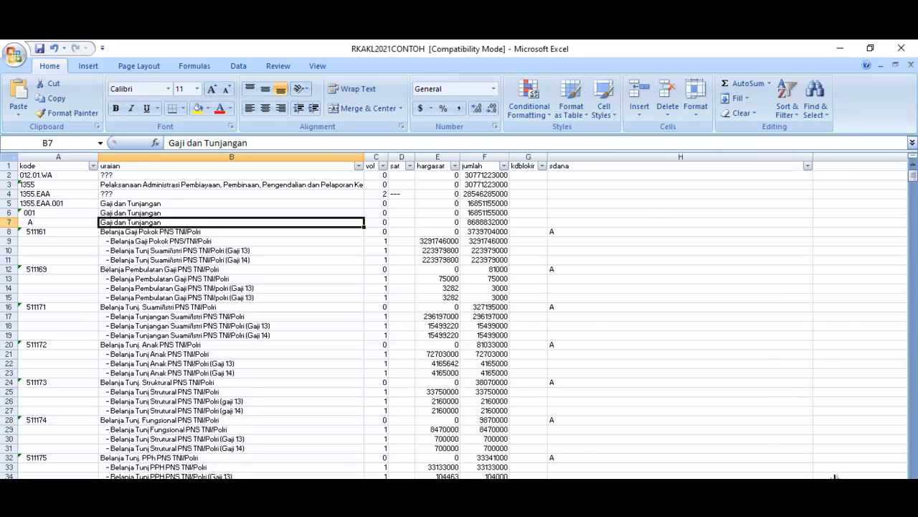
{"action": "double_click", "coordinate": [813, 157]}
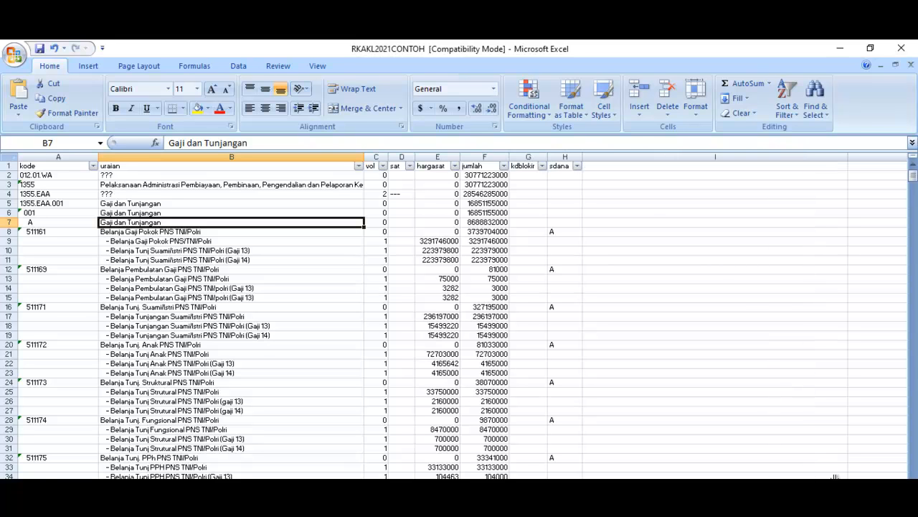
{"action": "left_click", "coordinate": [897, 513]}
{"action": "left_click", "coordinate": [897, 513]}
{"action": "left_click", "coordinate": [896, 513]}
{"action": "left_click", "coordinate": [896, 513]}
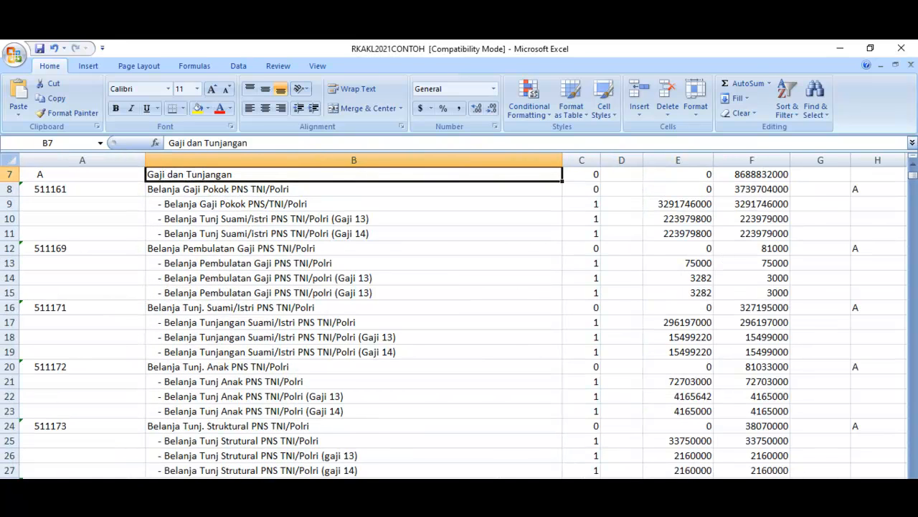
{"action": "left_click", "coordinate": [818, 513]}
{"action": "scroll", "coordinate": [835, 478], "scroll_direction": "up", "scroll_amount": 2}
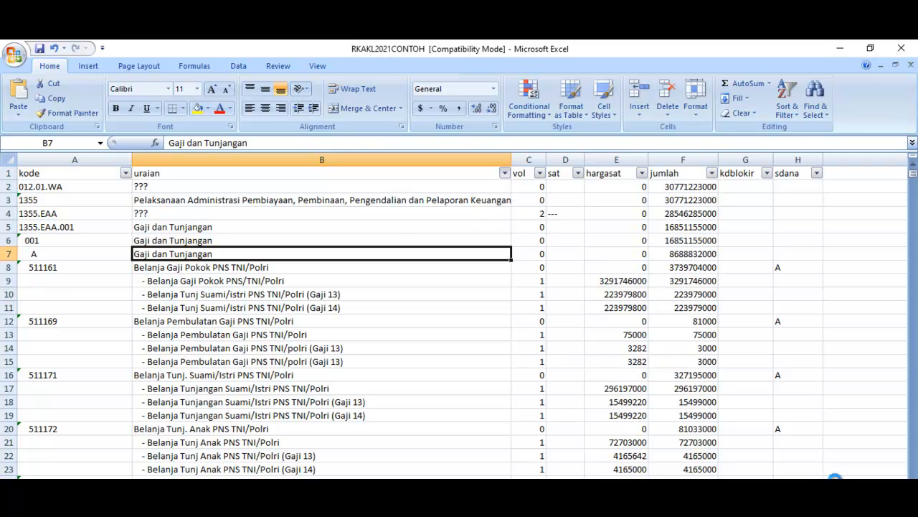
{"action": "left_click", "coordinate": [505, 173]}
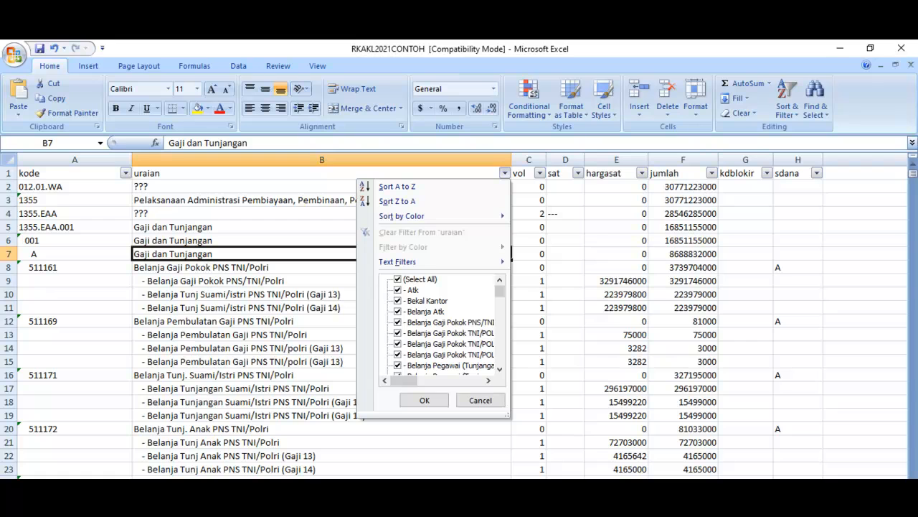
{"action": "left_click", "coordinate": [397, 279]}
{"action": "mouse_move", "coordinate": [500, 290]}
{"action": "left_mouse_down"}
{"action": "mouse_move", "coordinate": [500, 362]}
{"action": "mouse_move", "coordinate": [500, 281]}
{"action": "left_mouse_up"}
{"action": "mouse_move", "coordinate": [416, 261]}
{"action": "left_click", "coordinate": [398, 279]}
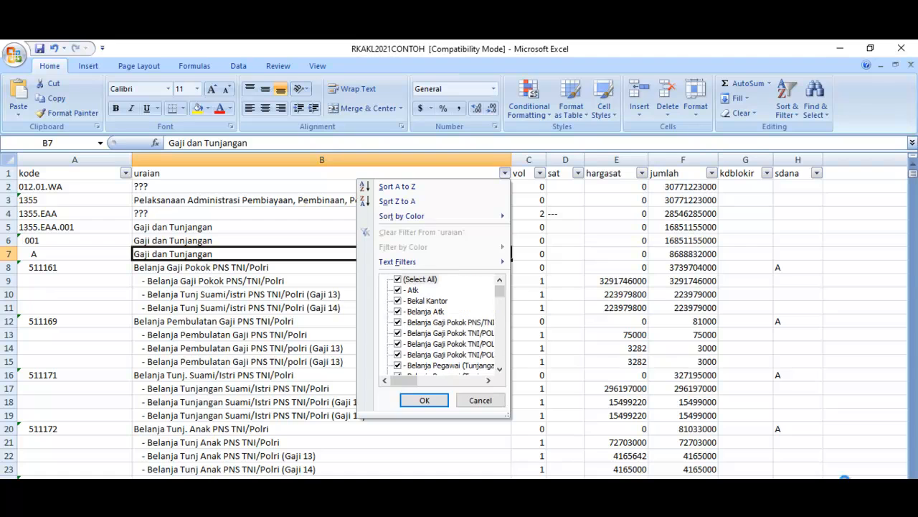
{"action": "left_click", "coordinate": [425, 400]}
{"action": "key", "text": "Up"}
{"action": "key", "text": "Up"}
{"action": "key", "text": "Up"}
{"action": "key", "text": "Up"}
{"action": "key", "text": "Up"}
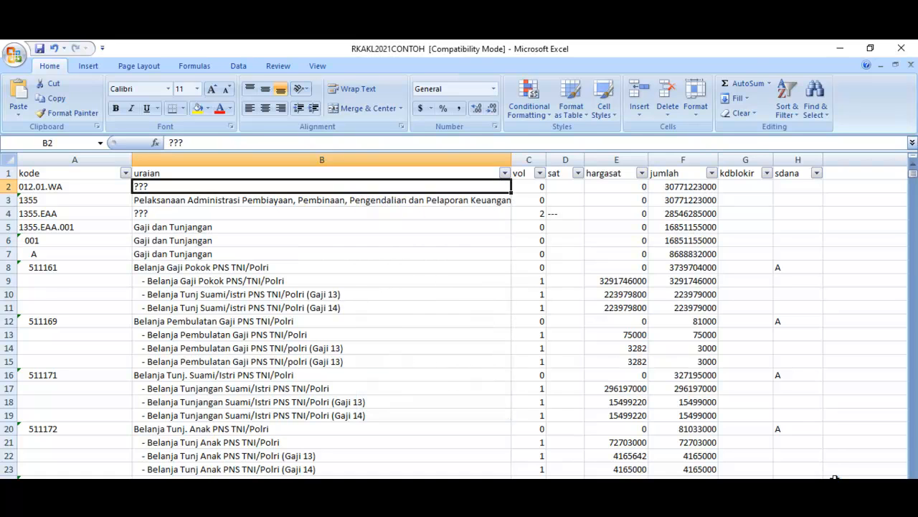
Step: Filter the uraian column to show only the rows whose description is ???
{"action": "key", "text": "alt+Down"}
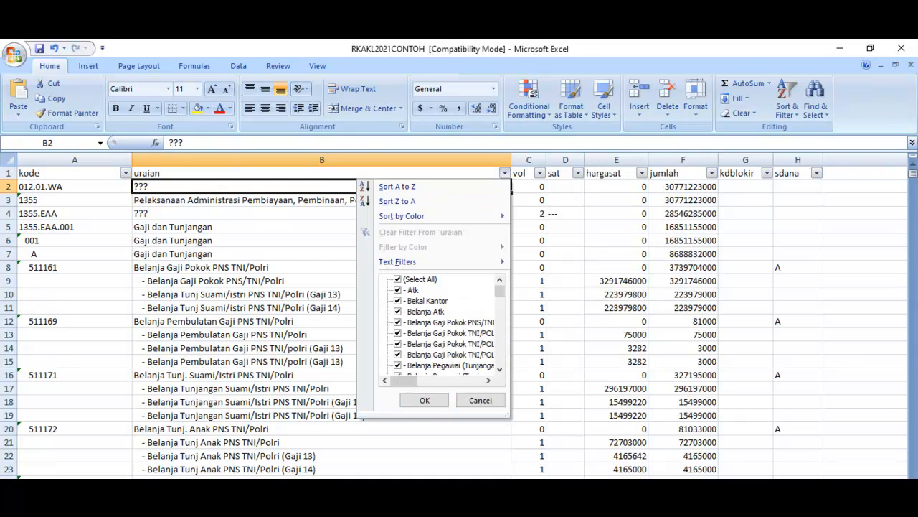
{"action": "left_click", "coordinate": [500, 368]}
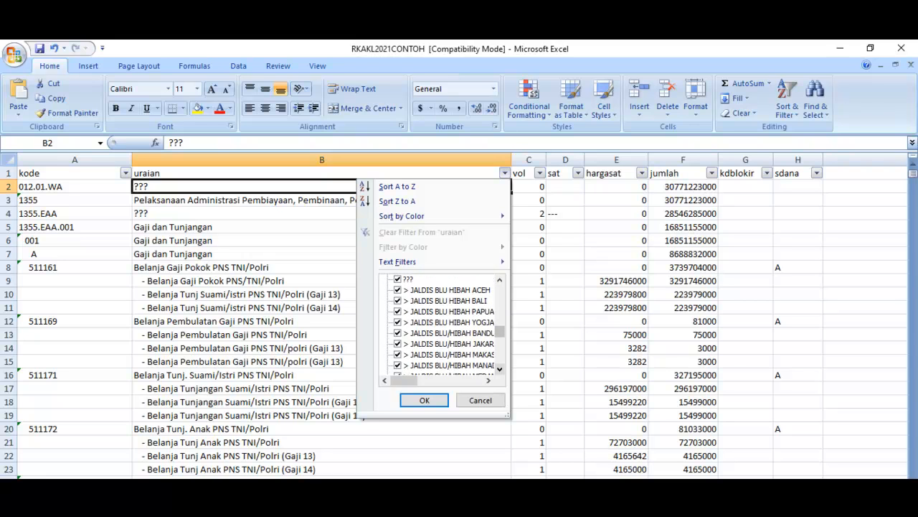
{"action": "mouse_move", "coordinate": [500, 331]}
{"action": "left_mouse_down"}
{"action": "mouse_move", "coordinate": [500, 290]}
{"action": "mouse_move", "coordinate": [500, 329]}
{"action": "left_mouse_up"}
{"action": "left_click", "coordinate": [398, 279]}
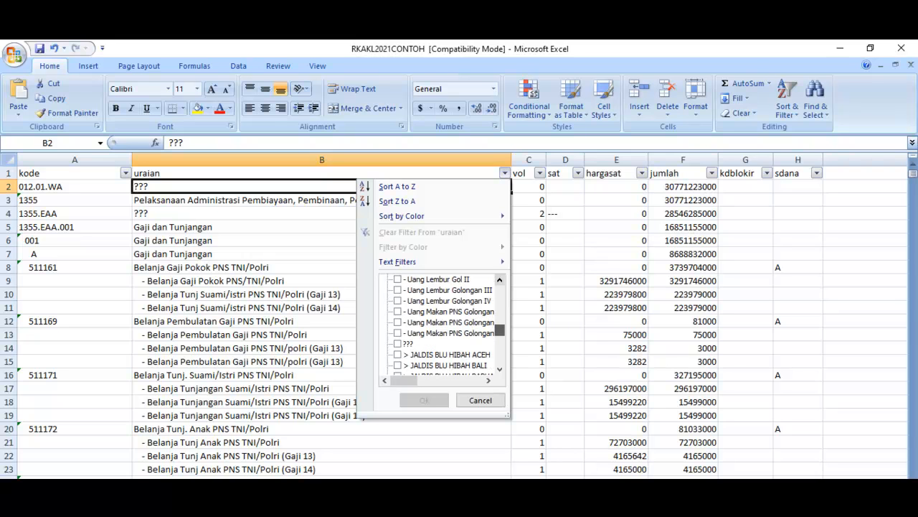
{"action": "left_click", "coordinate": [399, 344]}
{"action": "left_click", "coordinate": [424, 400]}
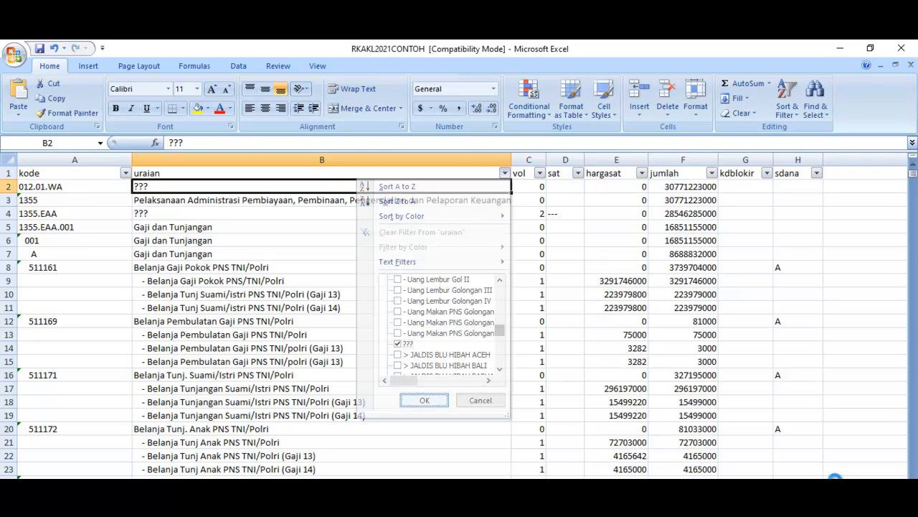
{"action": "key", "text": "Down"}
{"action": "key", "text": "Down"}
{"action": "key", "text": "Down"}
{"action": "key", "text": "Down"}
{"action": "key", "text": "Down"}
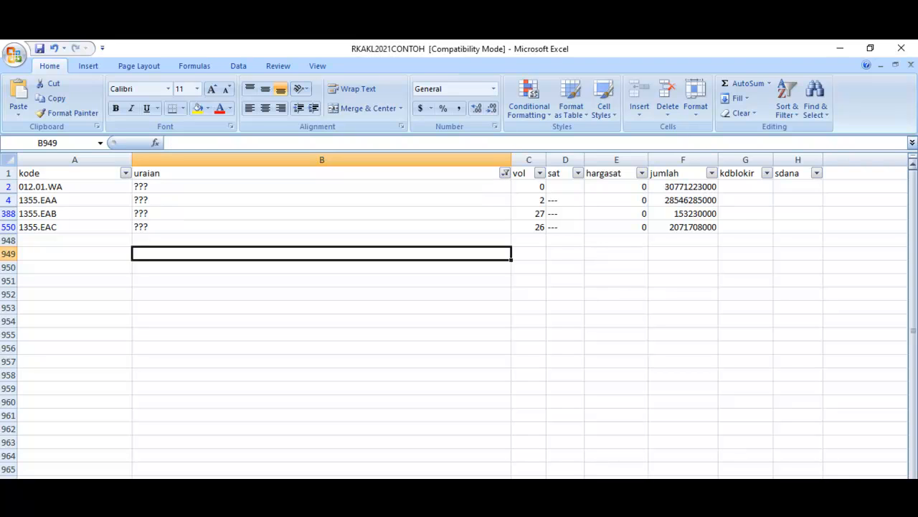
Step: Replace the ??? description of code 012.01.WA in cell B2 with KEGIATAN SESUAI RKAKL AJUAN 1
{"action": "key", "text": "Up"}
{"action": "key", "text": "Up"}
{"action": "key", "text": "Up"}
{"action": "key", "text": "Up"}
{"action": "key", "text": "Up"}
{"action": "key", "text": "shift+Down"}
{"action": "key", "text": "shift+Down"}
{"action": "key", "text": "shift+Down"}
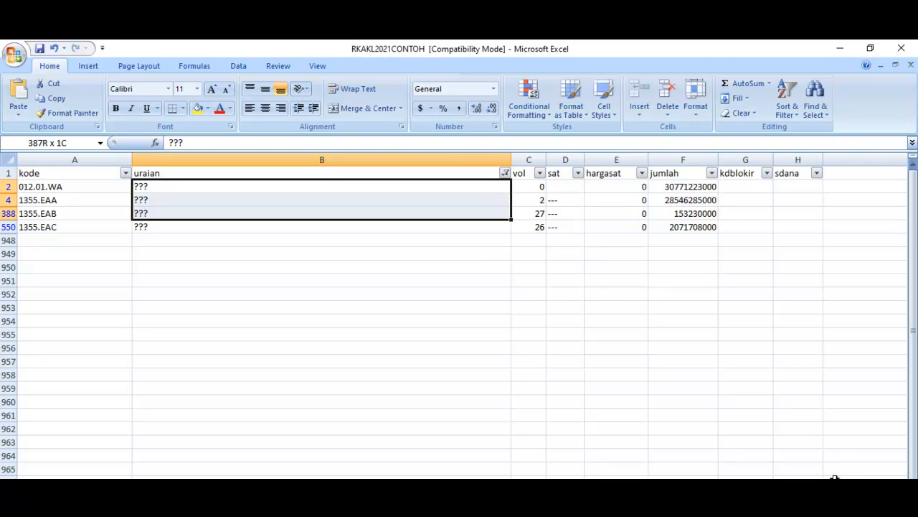
{"action": "key", "text": "shift+Up"}
{"action": "key", "text": "shift+Up"}
{"action": "key", "text": "shift+Up"}
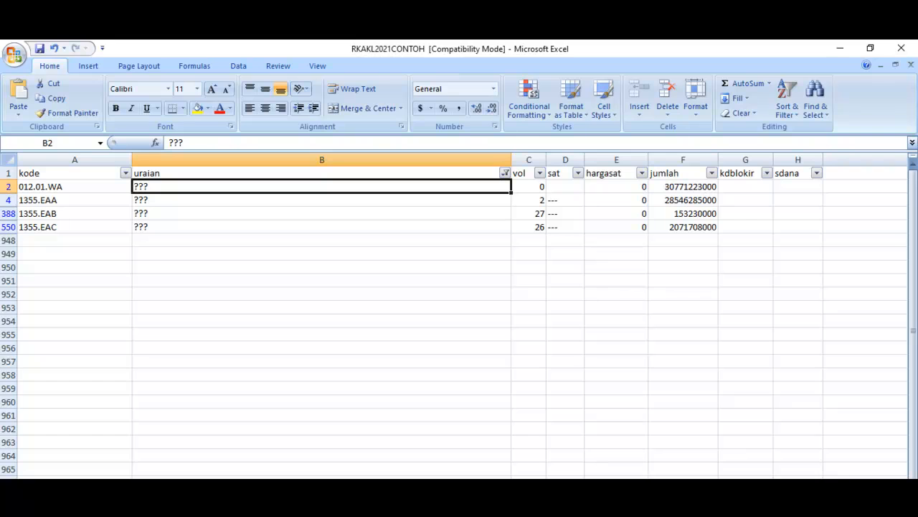
{"action": "type", "text": "KEGIATAN SESUAI RKAKL AJUAN"}
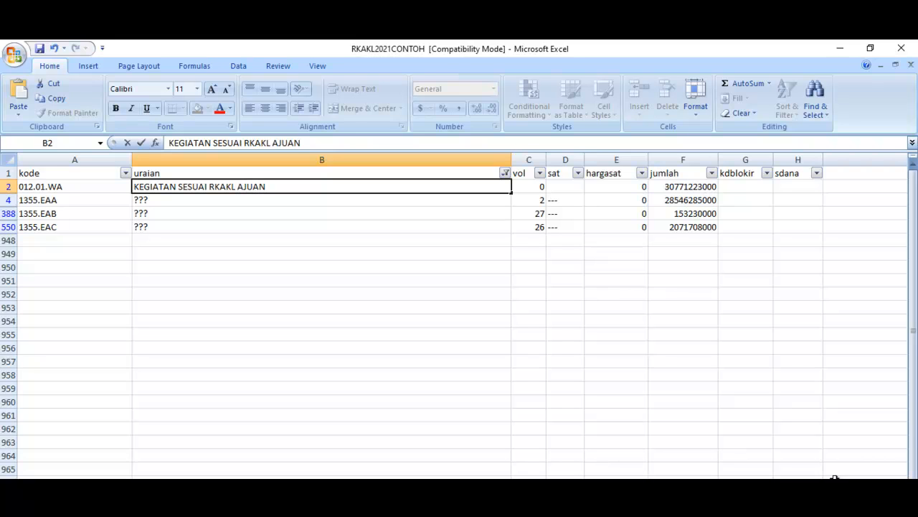
{"action": "type", "text": " 1"}
{"action": "key", "text": "shift+Home"}
{"action": "key", "text": "ctrl+c"}
{"action": "key", "text": "Return"}
{"action": "key", "text": "shift+Down"}
{"action": "key", "text": "shift+Down"}
{"action": "key", "text": "ctrl+v"}
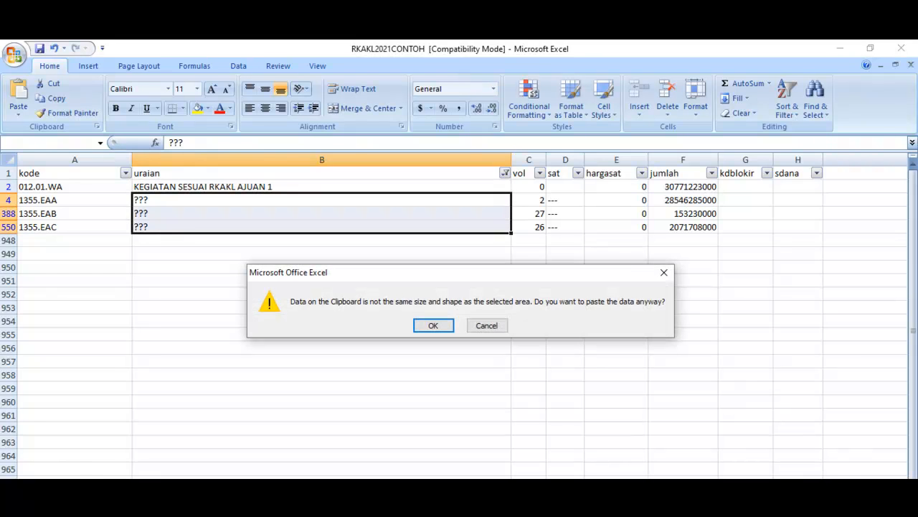
{"action": "key", "text": "Right"}
{"action": "key", "text": "Return"}
{"action": "key", "text": "shift+Up"}
{"action": "key", "text": "shift+Up"}
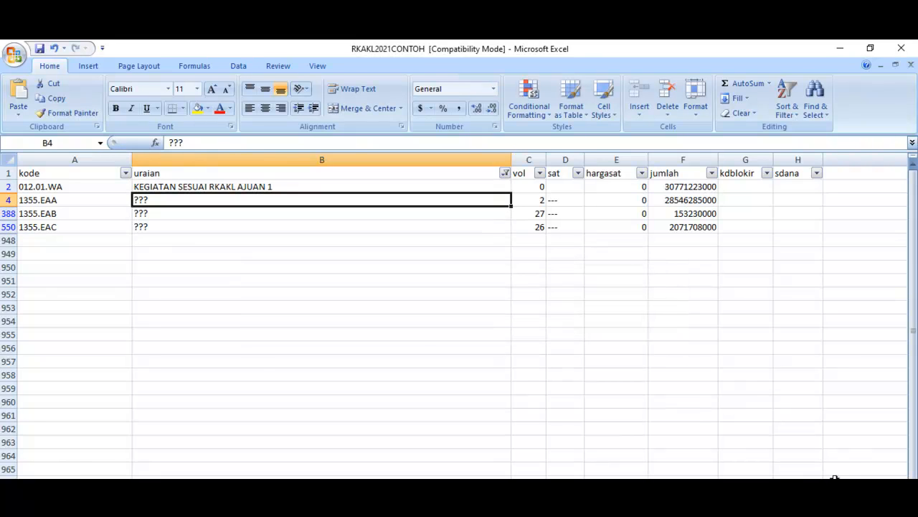
Step: Paste the copied description into the 1355.EAA row and change its ending to read KEGIATAN SESUAI RKAKL AJUAN 2
{"action": "key", "text": "ctrl+v"}
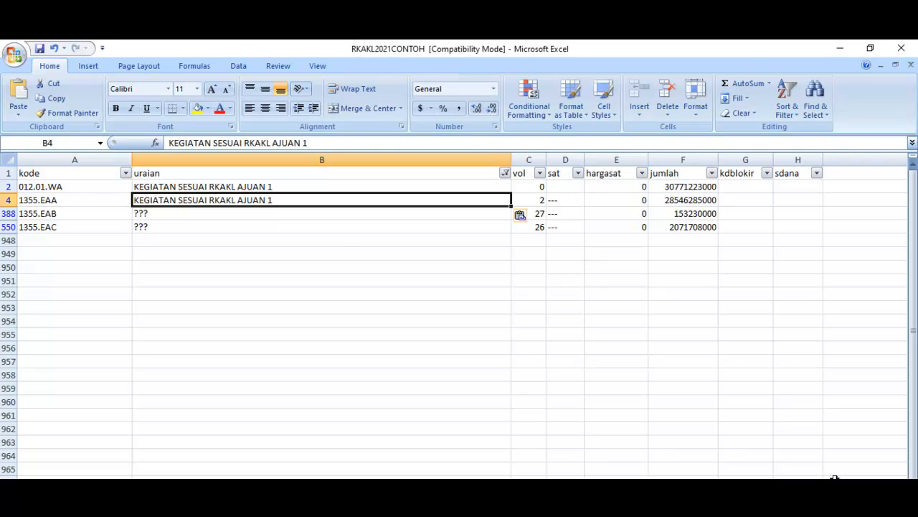
{"action": "key", "text": "F2"}
{"action": "key", "text": "BackSpace"}
{"action": "type", "text": "2"}
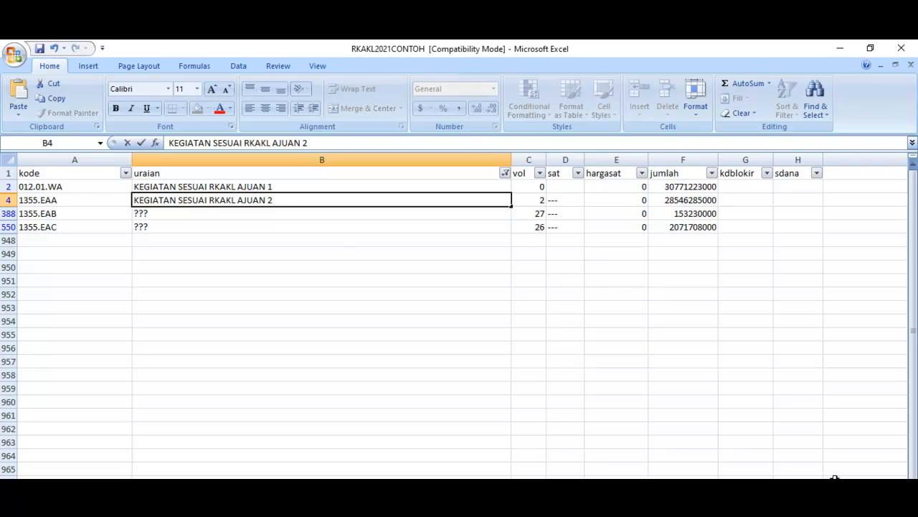
{"action": "key", "text": "Return"}
{"action": "key", "text": "F2"}
{"action": "key", "text": "shift+Home"}
{"action": "key", "text": "Return"}
{"action": "key", "text": "Down"}
{"action": "key", "text": "shift+Up"}
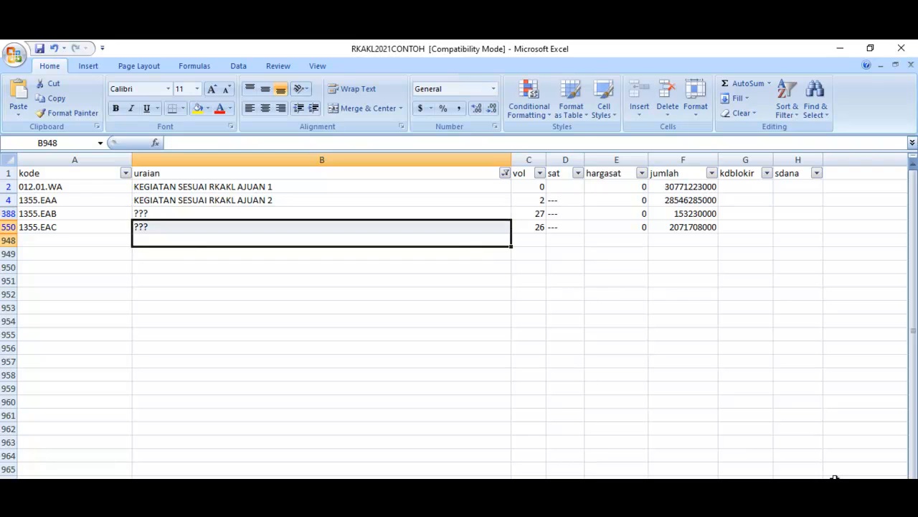
Step: Copy the 1355.EAA description into the uraian cells of 1355.EAB and 1355.EAC
{"action": "key", "text": "Up"}
{"action": "key", "text": "Up"}
{"action": "key", "text": "Up"}
{"action": "key", "text": "ctrl+c"}
{"action": "key", "text": "Down"}
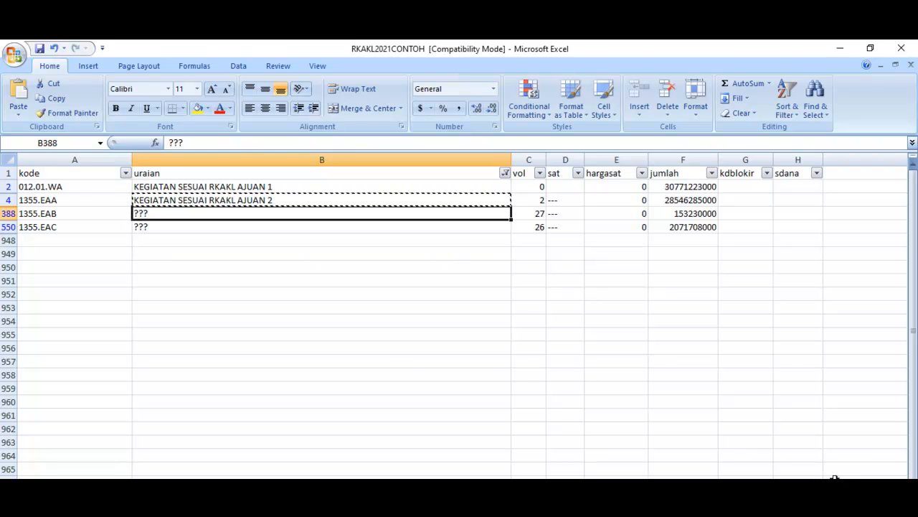
{"action": "key", "text": "ctrl+v"}
{"action": "key", "text": "Down"}
{"action": "key", "text": "ctrl+v"}
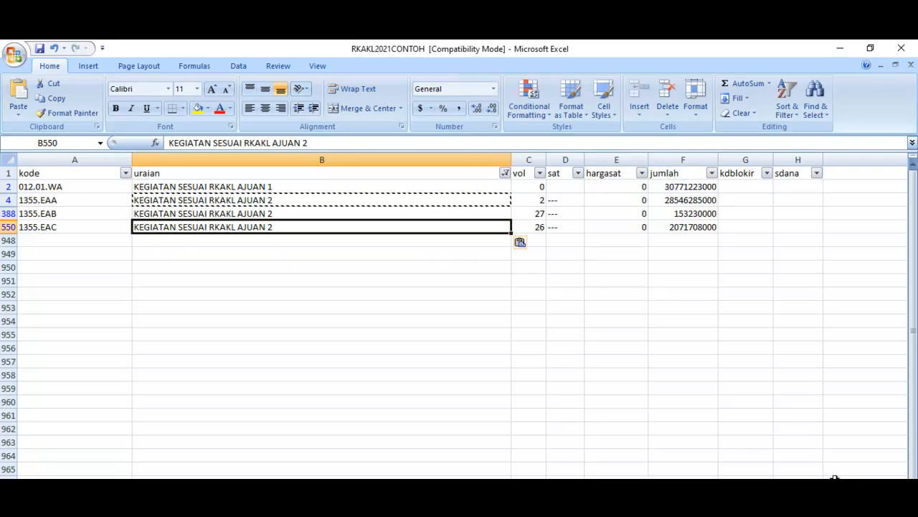
Step: Edit the 1355.EAB description to read KEGIATAN SESUAI RKAKL AJUAN 3
{"action": "key", "text": "Escape"}
{"action": "key", "text": "Up"}
{"action": "key", "text": "F2"}
{"action": "key", "text": "BackSpace"}
{"action": "type", "text": "3"}
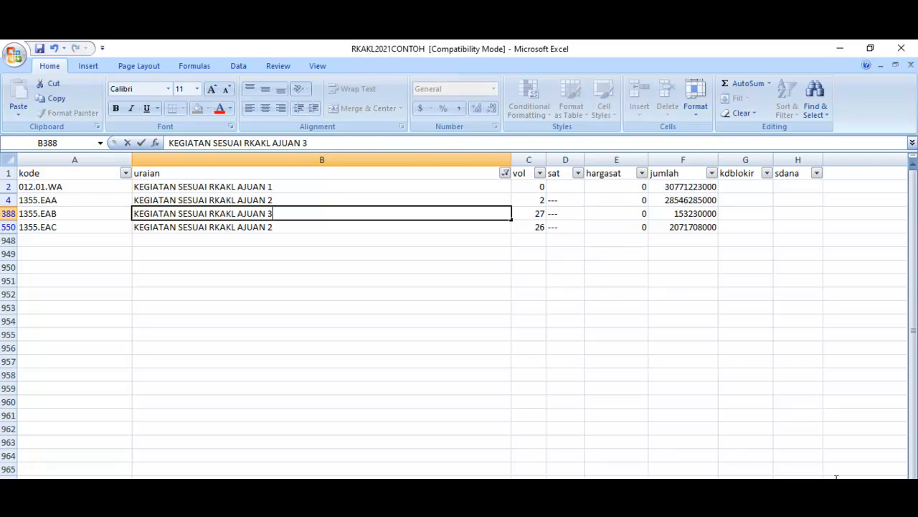
{"action": "key", "text": "Return"}
Step: Edit the 1355.EAC description to read KEGIATAN SESUAI RKAKL AJUAN 4
{"action": "key", "text": "F2"}
{"action": "key", "text": "BackSpace"}
{"action": "type", "text": "4"}
{"action": "key", "text": "Return"}
{"action": "key", "text": "Down"}
{"action": "key", "text": "Down"}
{"action": "key", "text": "Down"}
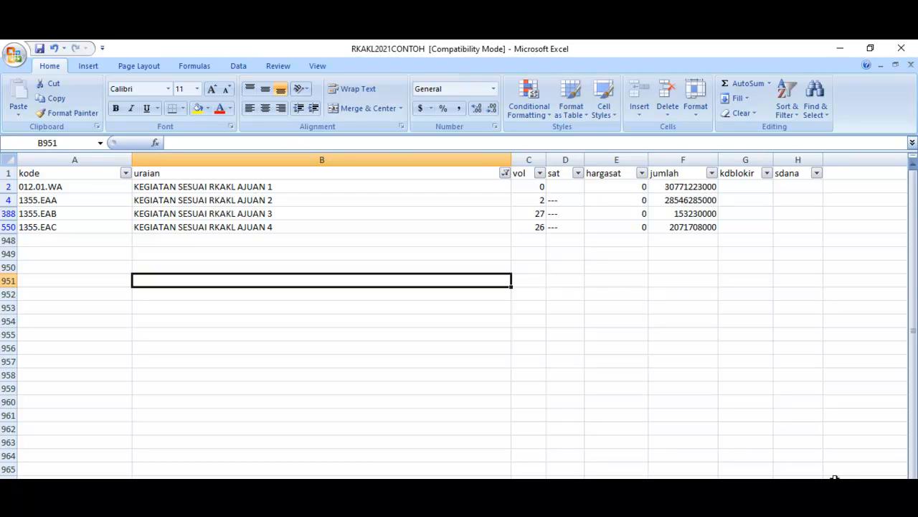
Step: Reselect all values in the uraian filter to show every row, and select the whole uraian column
{"action": "left_click", "coordinate": [505, 173]}
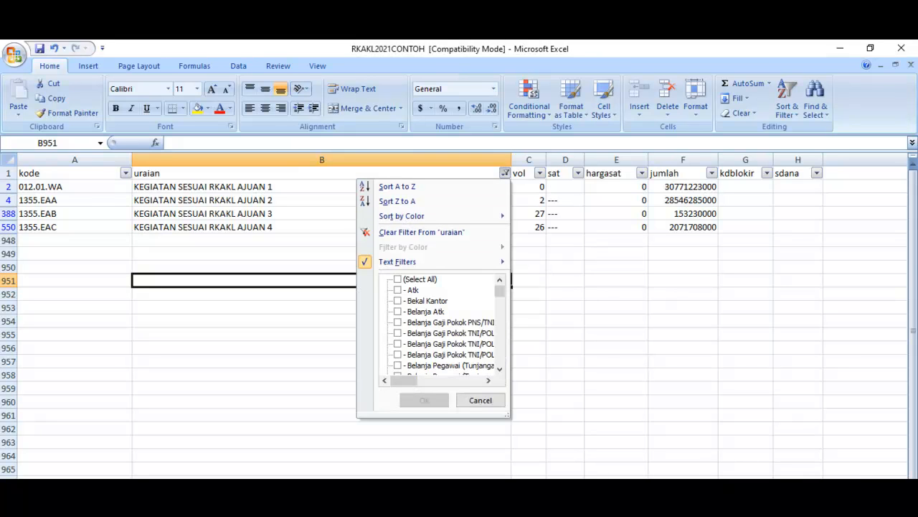
{"action": "left_click", "coordinate": [399, 279]}
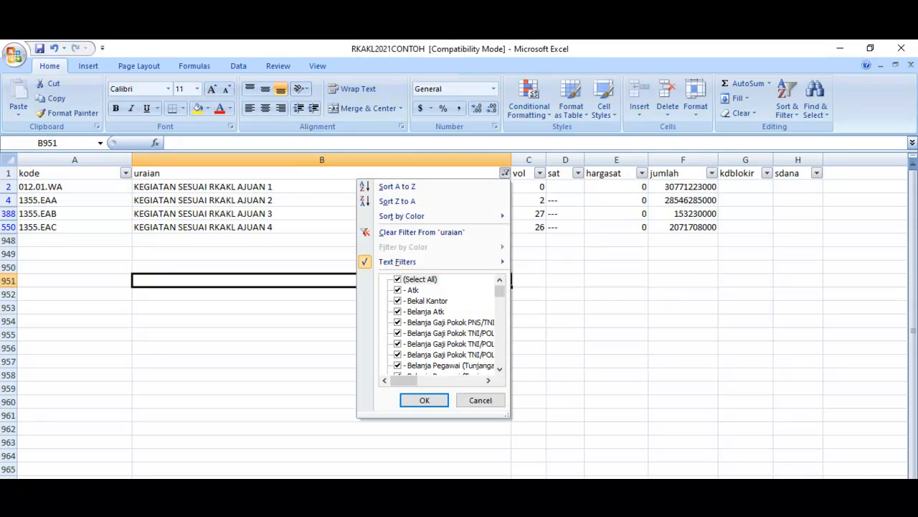
{"action": "left_click", "coordinate": [424, 400]}
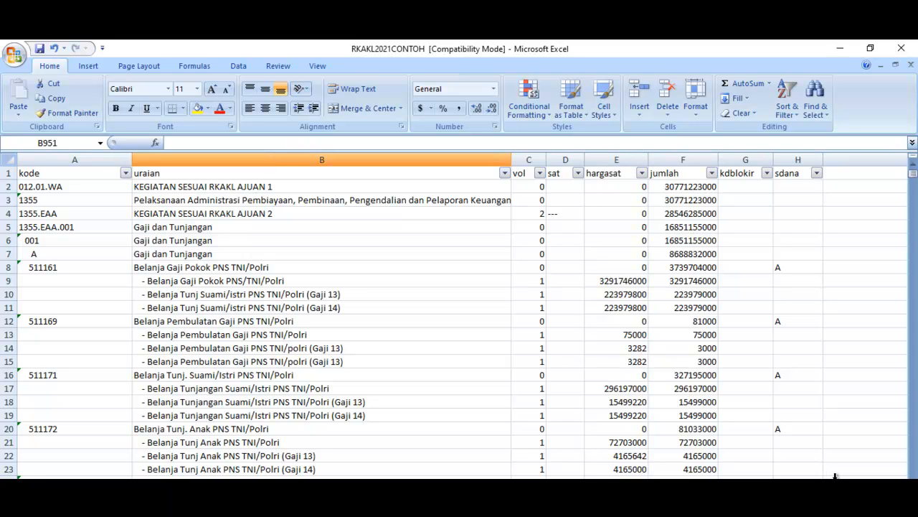
{"action": "left_click", "coordinate": [321, 160]}
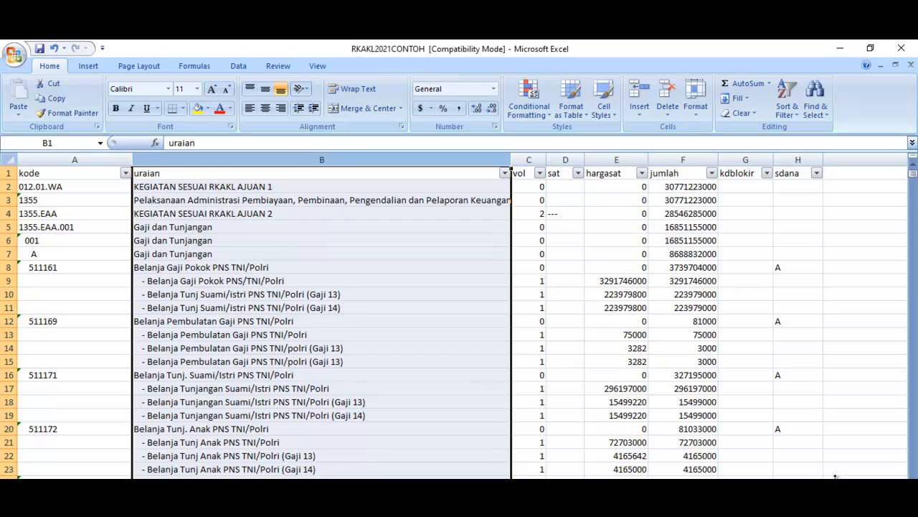
Step: Filter the sat column to show only the rows whose unit is --- or blank
{"action": "left_click", "coordinate": [322, 227]}
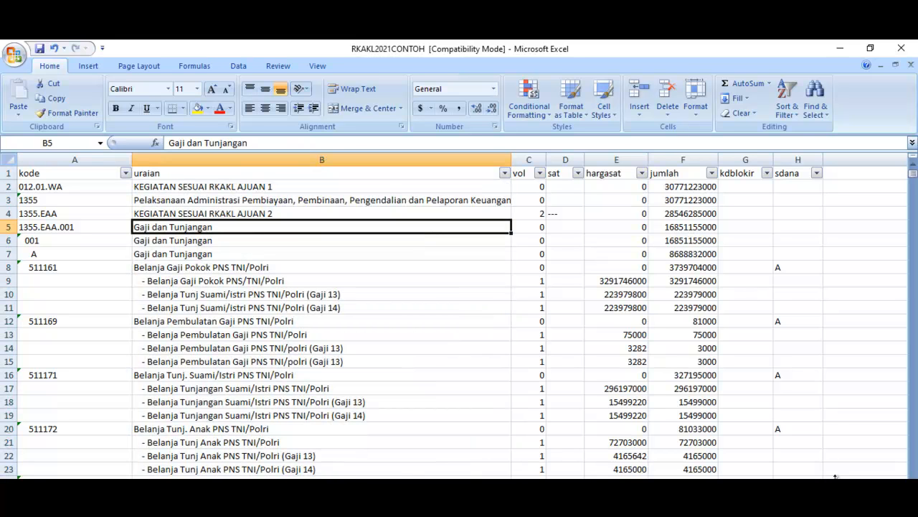
{"action": "left_click", "coordinate": [565, 187]}
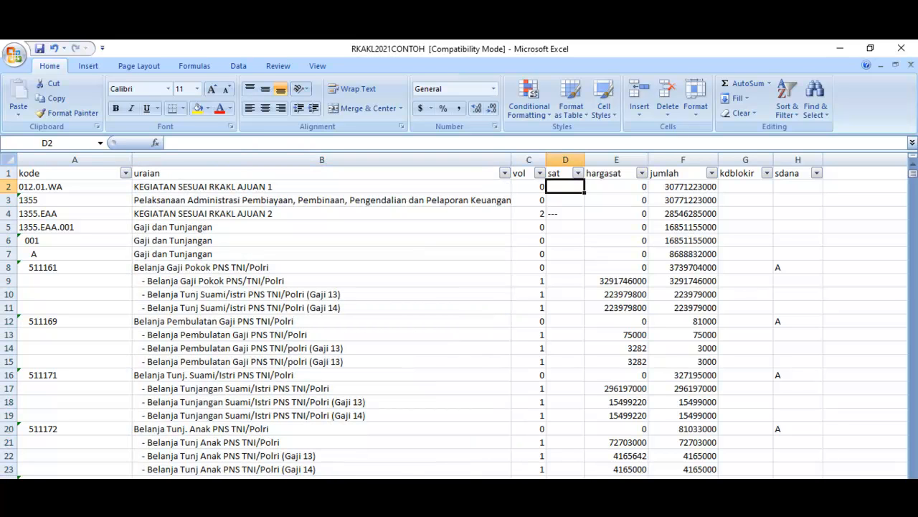
{"action": "left_click", "coordinate": [578, 173]}
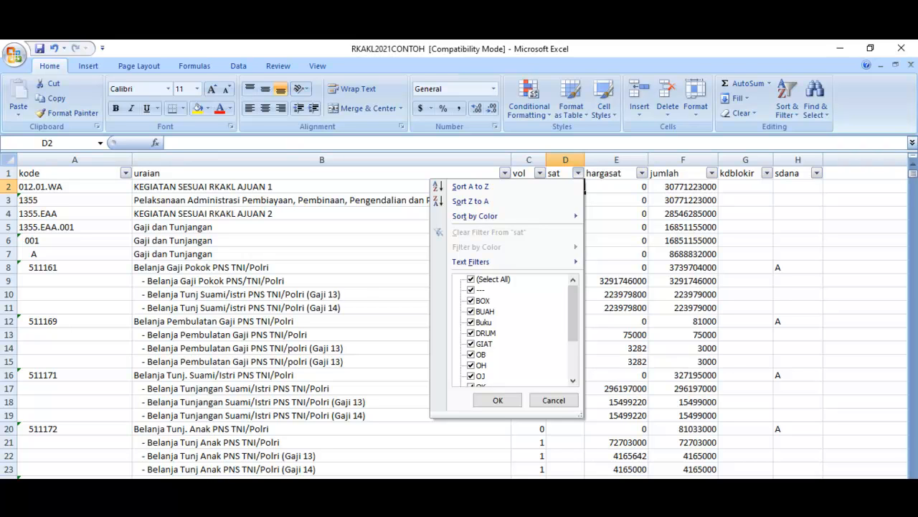
{"action": "left_click", "coordinate": [470, 279]}
{"action": "left_click", "coordinate": [471, 290]}
{"action": "mouse_move", "coordinate": [573, 311]}
{"action": "left_mouse_down"}
{"action": "mouse_move", "coordinate": [573, 345]}
{"action": "mouse_move", "coordinate": [573, 311]}
{"action": "left_mouse_up"}
{"action": "left_click", "coordinate": [471, 376]}
{"action": "left_click", "coordinate": [497, 400]}
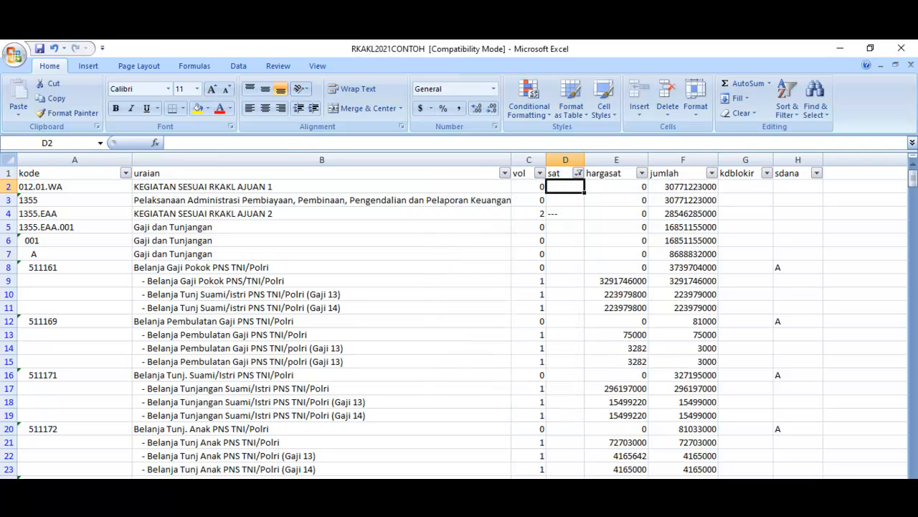
Step: Enter 0 in the sat cell of the 012.01.WA row
{"action": "type", "text": "0"}
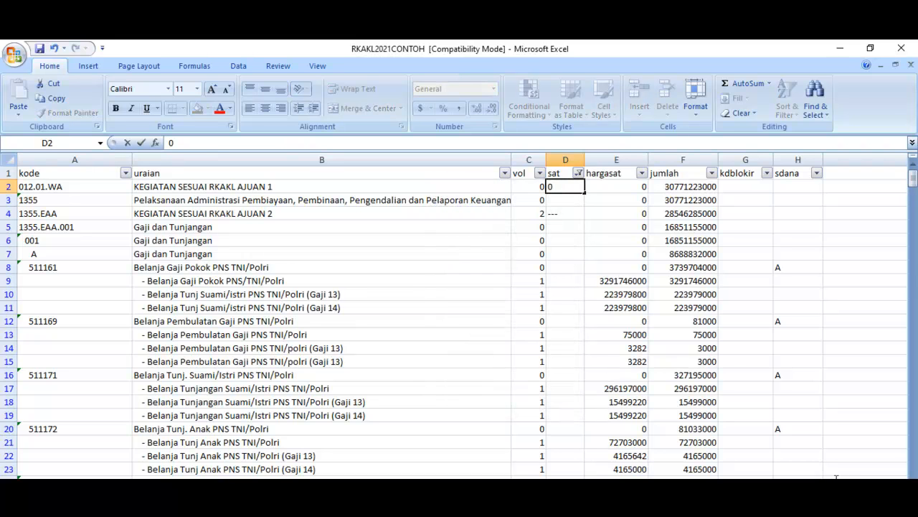
{"action": "key", "text": "Return"}
{"action": "key", "text": "Up"}
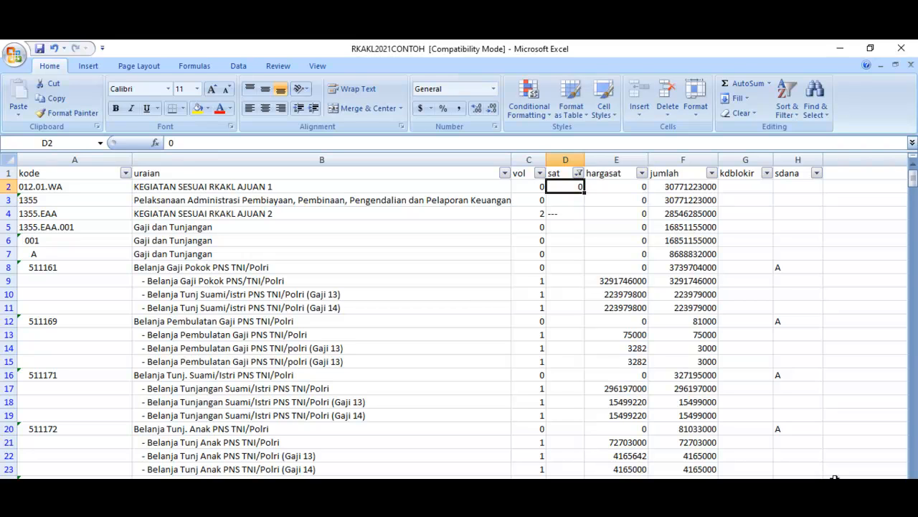
Step: Copy the 0 from the 012.01.WA row into all filtered sat cells below it, down to the end of the data
{"action": "key", "text": "ctrl+c"}
{"action": "key", "text": "Down"}
{"action": "key", "text": "shift+Down"}
{"action": "key", "text": "shift+Down"}
{"action": "key", "text": "shift+Down"}
{"action": "key", "text": "shift+Down"}
{"action": "key", "text": "shift+Down"}
{"action": "key", "text": "shift+Down"}
{"action": "key", "text": "shift+Down"}
{"action": "key", "text": "shift+Down"}
{"action": "key", "text": "shift+Down"}
{"action": "key", "text": "shift+Down"}
{"action": "key", "text": "shift+Down"}
{"action": "key", "text": "shift+Down"}
{"action": "key", "text": "shift+Down"}
{"action": "key", "text": "shift+Down"}
{"action": "key", "text": "shift+Down"}
{"action": "key", "text": "shift+Down"}
{"action": "key", "text": "shift+Down"}
{"action": "key", "text": "shift+Down"}
{"action": "key", "text": "shift+Down"}
{"action": "key", "text": "shift+Down"}
{"action": "key", "text": "shift+Down"}
{"action": "key", "text": "shift+Down"}
{"action": "key", "text": "shift+Down"}
{"action": "key", "text": "shift+Down"}
{"action": "key", "text": "shift+Down"}
{"action": "key", "text": "shift+Down"}
{"action": "key", "text": "shift+Down"}
{"action": "key", "text": "shift+Down"}
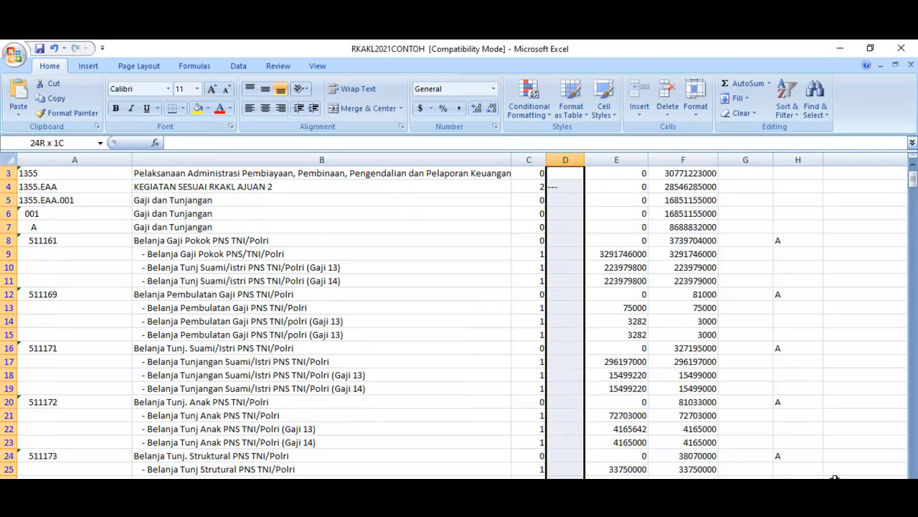
{"action": "key", "text": "shift+Down"}
{"action": "key", "text": "shift+Down"}
{"action": "key", "text": "shift+Down"}
{"action": "key", "text": "shift+Down"}
{"action": "key", "text": "shift+Down"}
{"action": "key", "text": "shift+Down"}
{"action": "key", "text": "shift+Down"}
{"action": "key", "text": "shift+Down"}
{"action": "key", "text": "shift+Down"}
{"action": "key", "text": "shift+Down"}
{"action": "key", "text": "shift+Down"}
{"action": "key", "text": "shift+Down"}
{"action": "key", "text": "shift+Down"}
{"action": "key", "text": "shift+Down"}
{"action": "key", "text": "shift+Down"}
{"action": "key", "text": "shift+Down"}
{"action": "key", "text": "shift+Down"}
{"action": "key", "text": "shift+Down"}
{"action": "key", "text": "shift+Down"}
{"action": "key", "text": "shift+Down"}
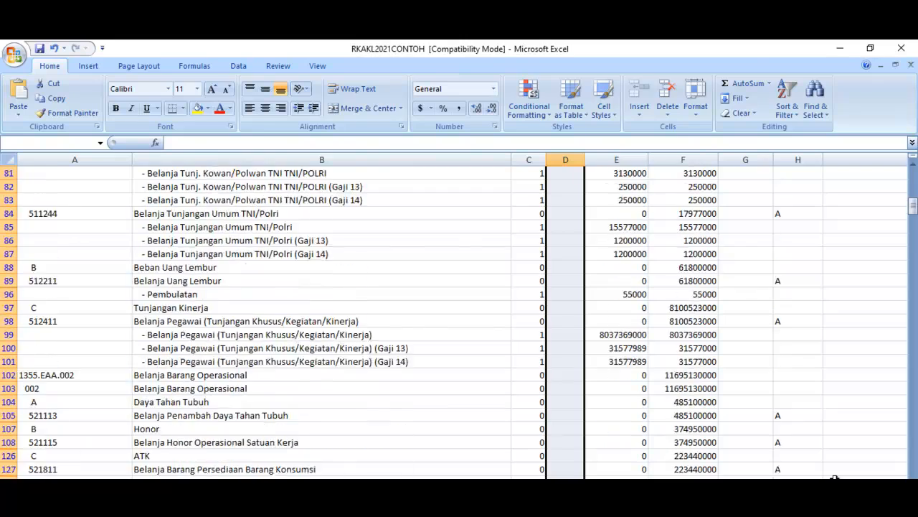
{"action": "key", "text": "shift+Down"}
{"action": "key", "text": "shift+Down"}
{"action": "key", "text": "shift+Down"}
{"action": "key", "text": "shift+Down"}
{"action": "key", "text": "shift+Down"}
{"action": "key", "text": "shift+Down"}
{"action": "key", "text": "shift+Down"}
{"action": "key", "text": "shift+Down"}
{"action": "key", "text": "shift+Down"}
{"action": "key", "text": "shift+Down"}
{"action": "key", "text": "shift+Down"}
{"action": "key", "text": "shift+Down"}
{"action": "key", "text": "shift+Down"}
{"action": "key", "text": "shift+Down"}
{"action": "key", "text": "shift+Down"}
{"action": "key", "text": "shift+Down"}
{"action": "key", "text": "shift+Down"}
{"action": "key", "text": "shift+Down"}
{"action": "key", "text": "shift+Down"}
{"action": "key", "text": "shift+Down"}
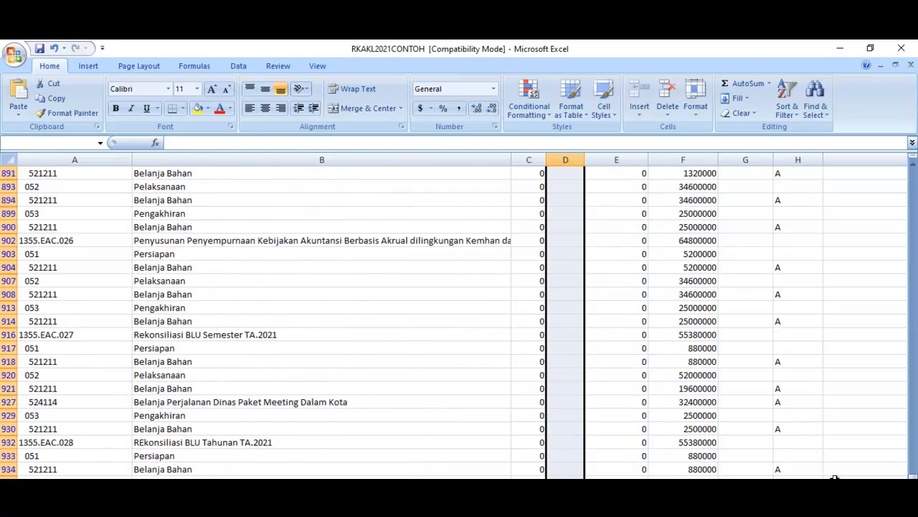
{"action": "key", "text": "shift+Down"}
{"action": "key", "text": "shift+Down"}
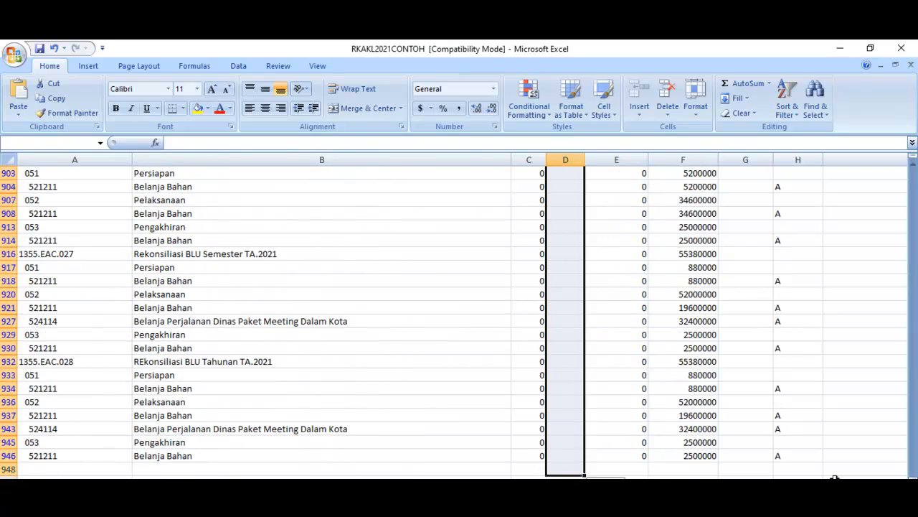
{"action": "key", "text": "ctrl+BackSpace"}
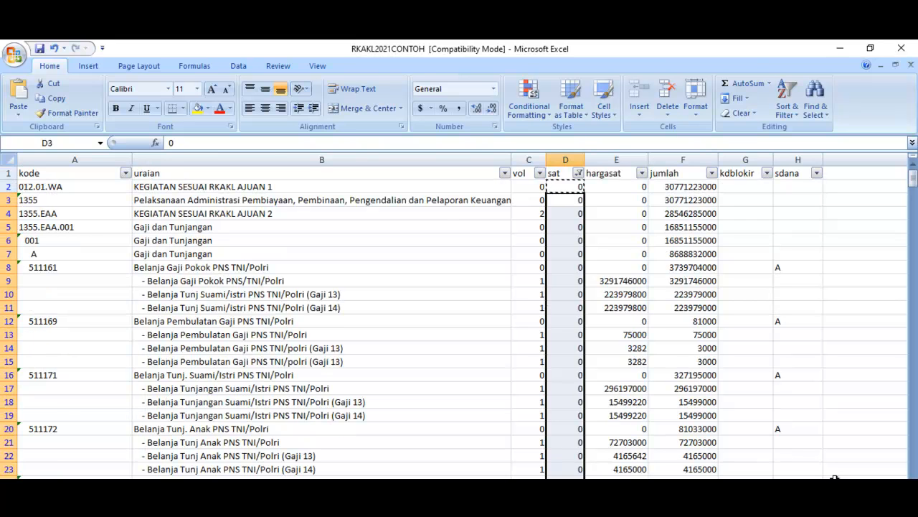
Step: Reselect all values in the sat filter to show every row
{"action": "key", "text": "alt+Down"}
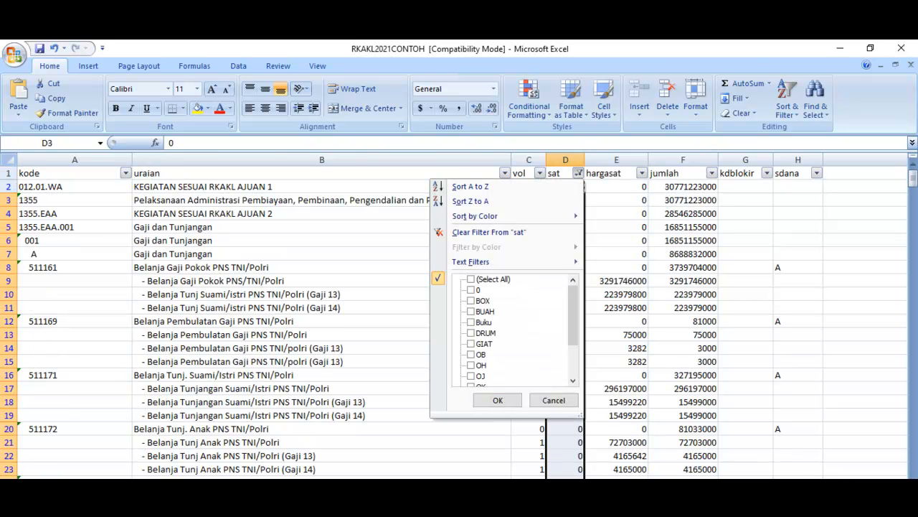
{"action": "left_click", "coordinate": [471, 279]}
{"action": "left_click", "coordinate": [497, 400]}
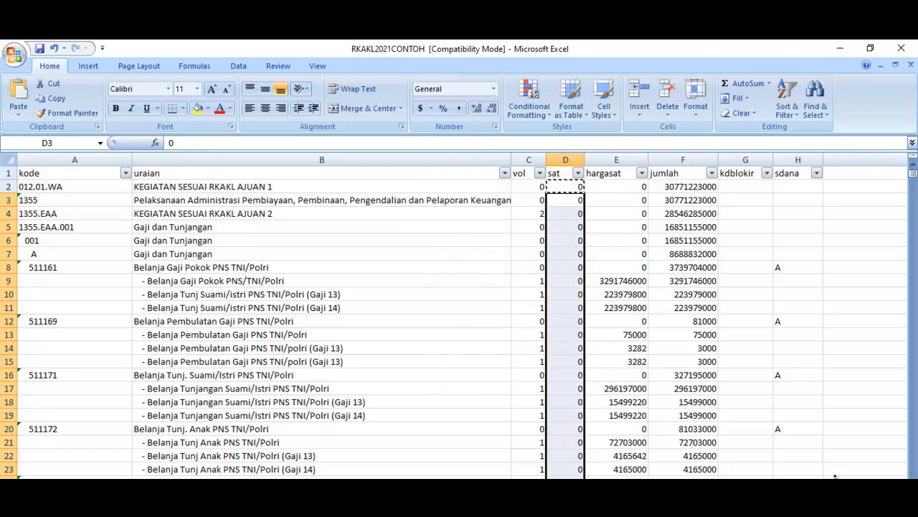
Step: Check the hargasat filter's list of values through to its end for blank entries, keeping all values selected
{"action": "left_click", "coordinate": [616, 254]}
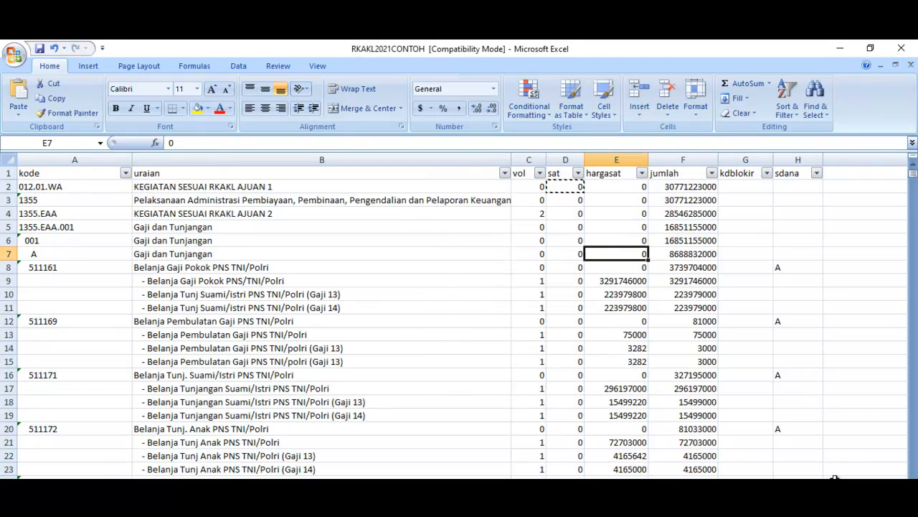
{"action": "key", "text": "alt+Down"}
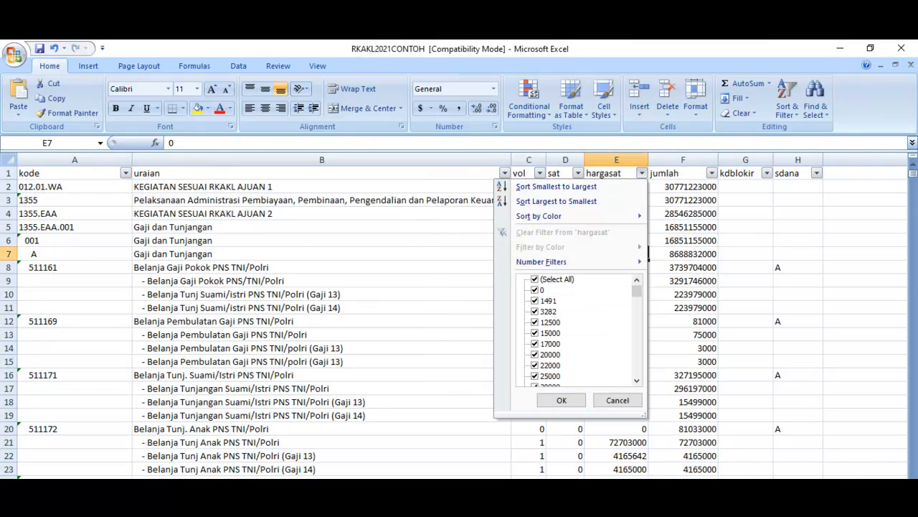
{"action": "left_click", "coordinate": [534, 279]}
{"action": "left_click_drag", "start_coordinate": [637, 290], "coordinate": [636, 370]}
{"action": "left_click", "coordinate": [534, 279]}
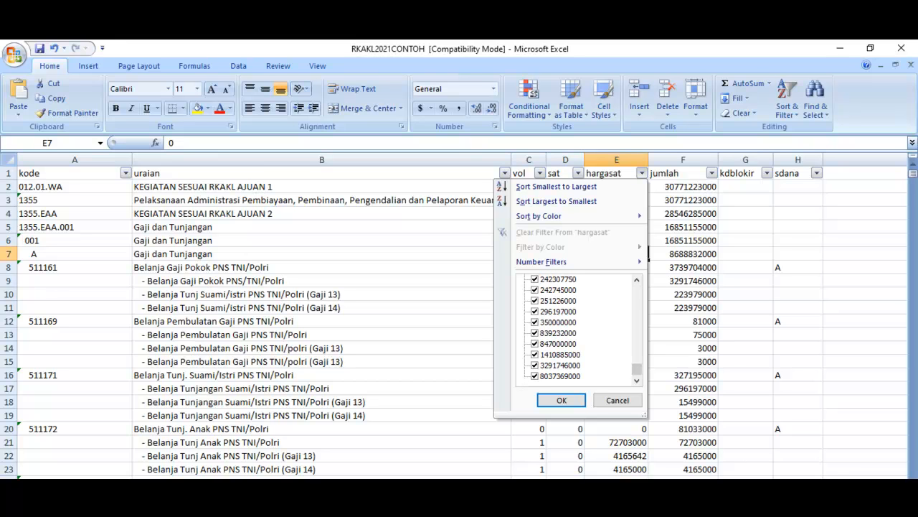
{"action": "left_click", "coordinate": [561, 400]}
Step: Review the sat and hargasat columns through the whole sheet down to the last rows
{"action": "key", "text": "Up"}
{"action": "scroll", "coordinate": [834, 478], "scroll_direction": "down", "scroll_amount": 20}
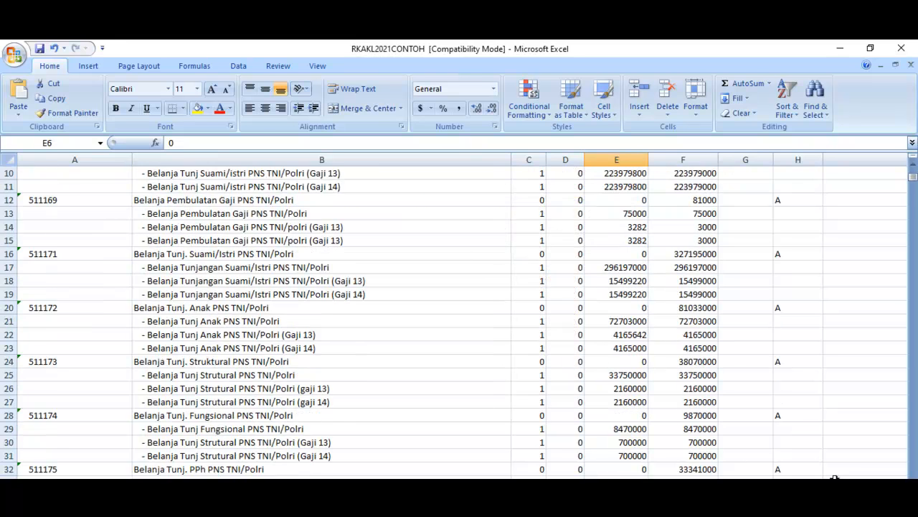
{"action": "scroll", "coordinate": [835, 479], "scroll_direction": "down", "scroll_amount": 15}
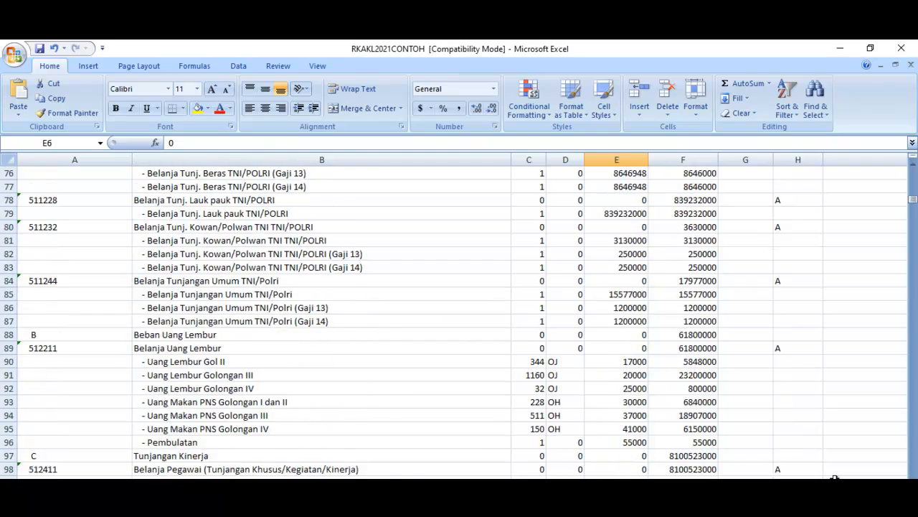
{"action": "scroll", "coordinate": [834, 479], "scroll_direction": "down", "scroll_amount": 20}
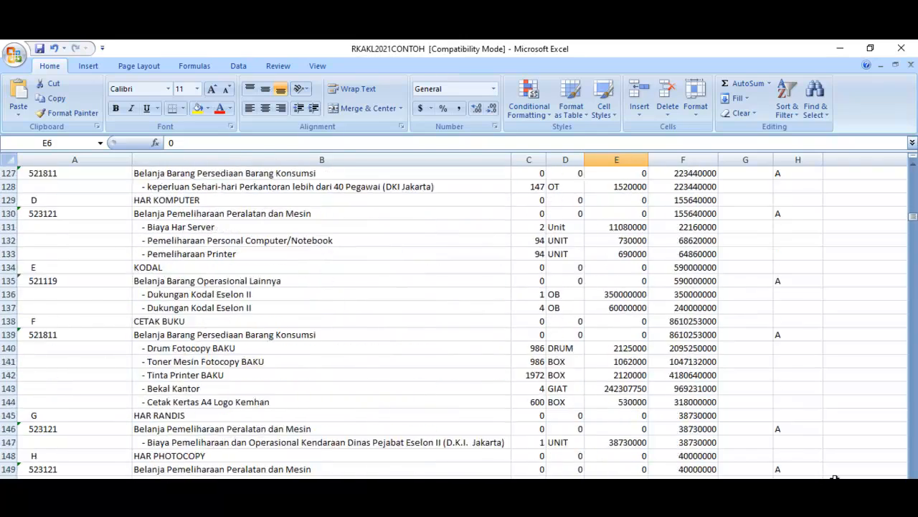
{"action": "scroll", "coordinate": [834, 479], "scroll_direction": "down", "scroll_amount": 20}
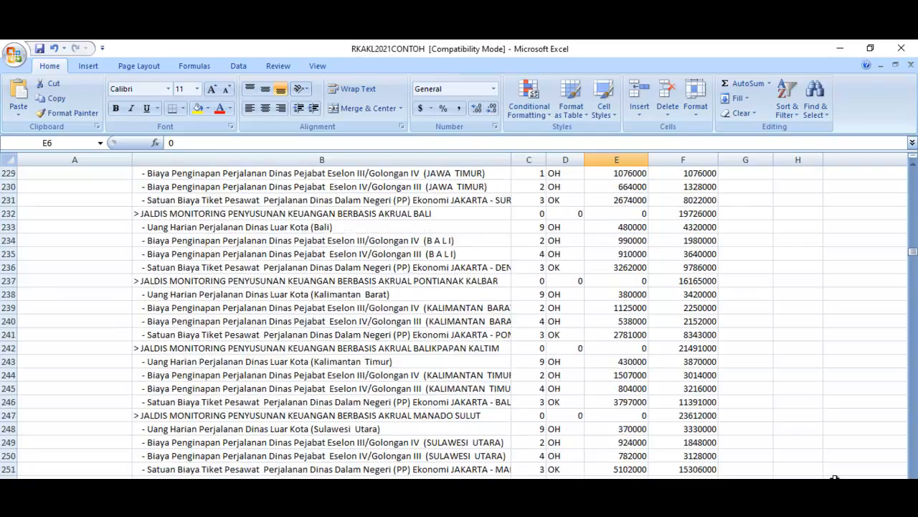
{"action": "scroll", "coordinate": [834, 479], "scroll_direction": "down", "scroll_amount": 20}
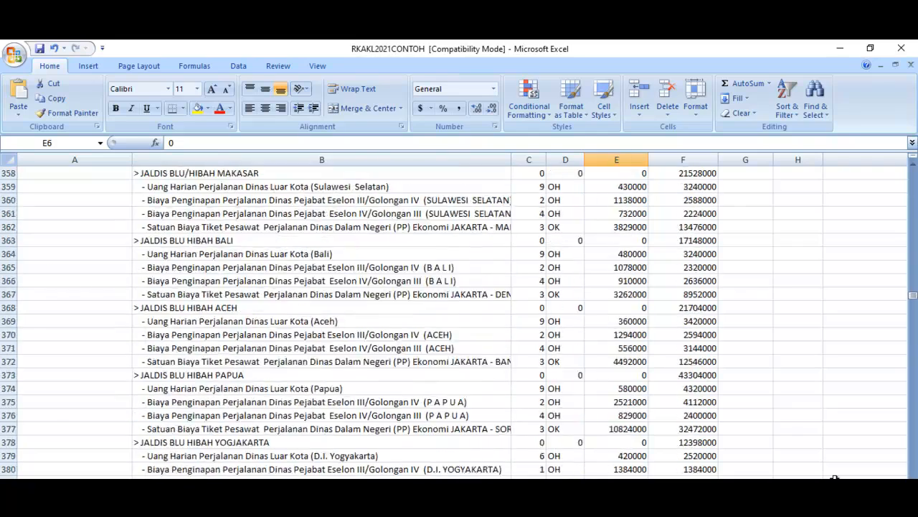
{"action": "scroll", "coordinate": [835, 479], "scroll_direction": "down", "scroll_amount": 20}
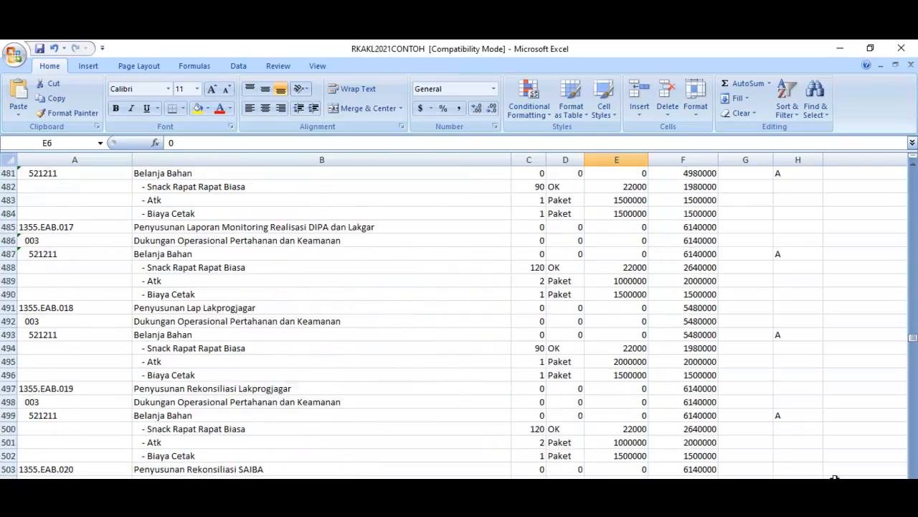
{"action": "scroll", "coordinate": [835, 479], "scroll_direction": "down", "scroll_amount": 7}
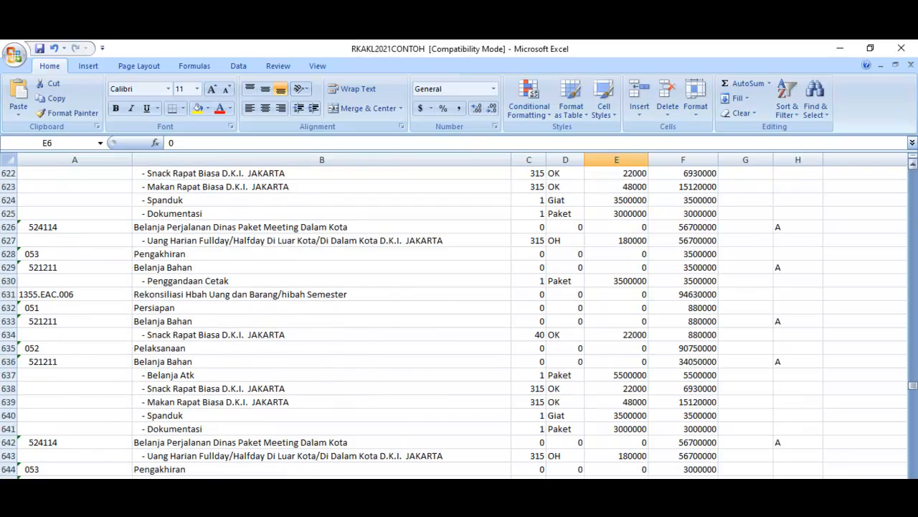
{"action": "left_click_drag", "start_coordinate": [913, 385], "coordinate": [912, 489]}
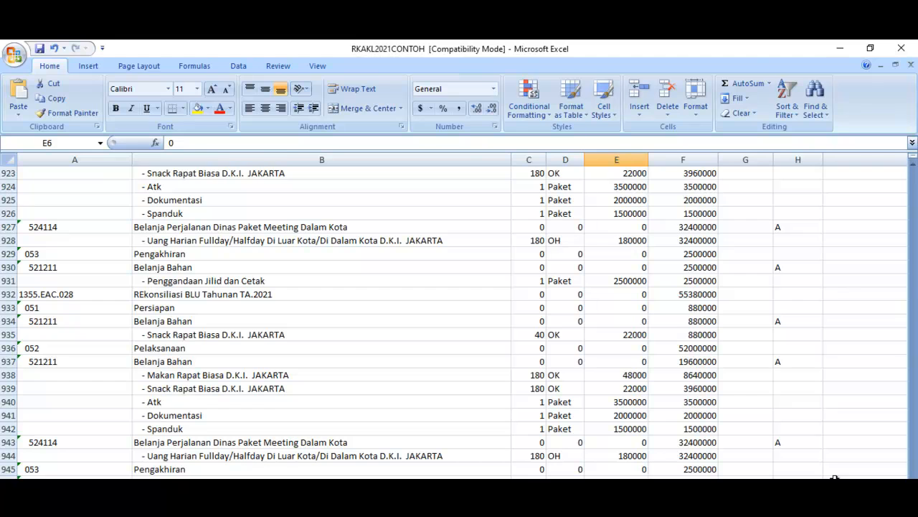
Step: Save a copy of the workbook in Downloads as RKAKL2021CONTOH_97-2003 in the Excel 97-2003 Workbook format
{"action": "left_click", "coordinate": [15, 55]}
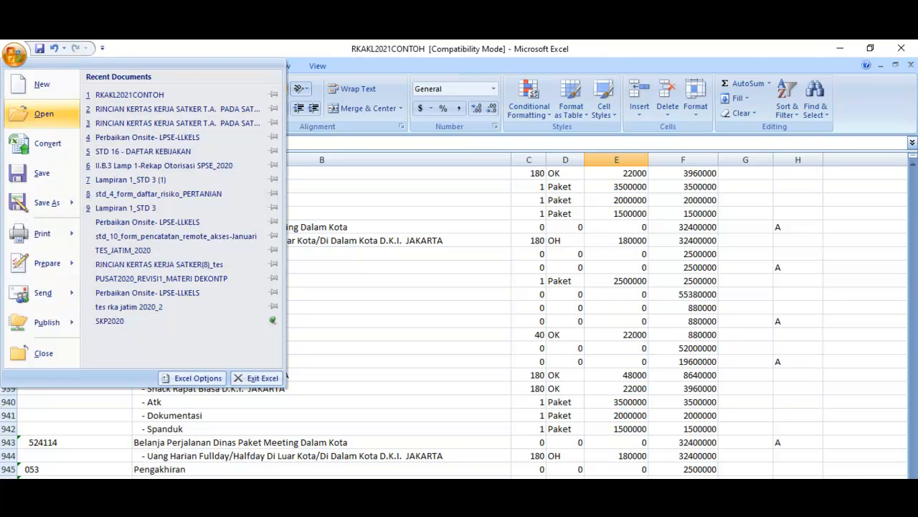
{"action": "mouse_move", "coordinate": [47, 202]}
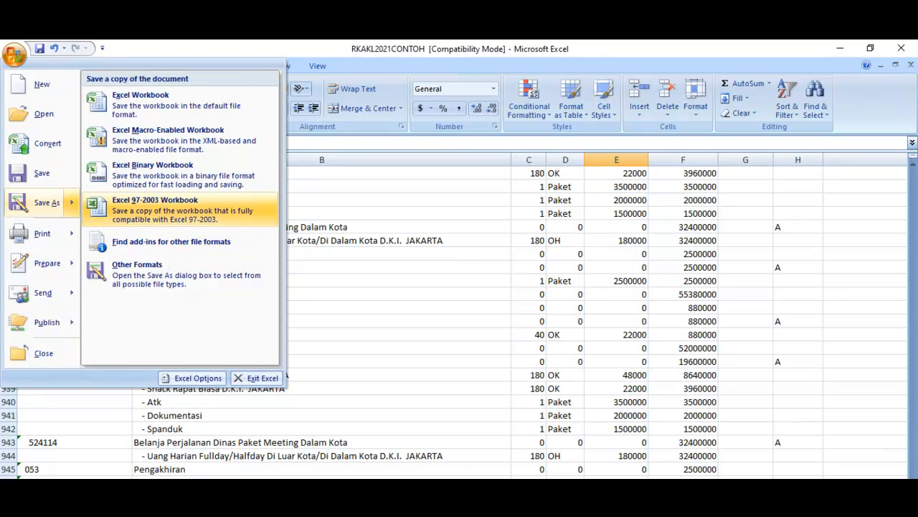
{"action": "key", "text": "Up"}
{"action": "key", "text": "Up"}
{"action": "key", "text": "Up"}
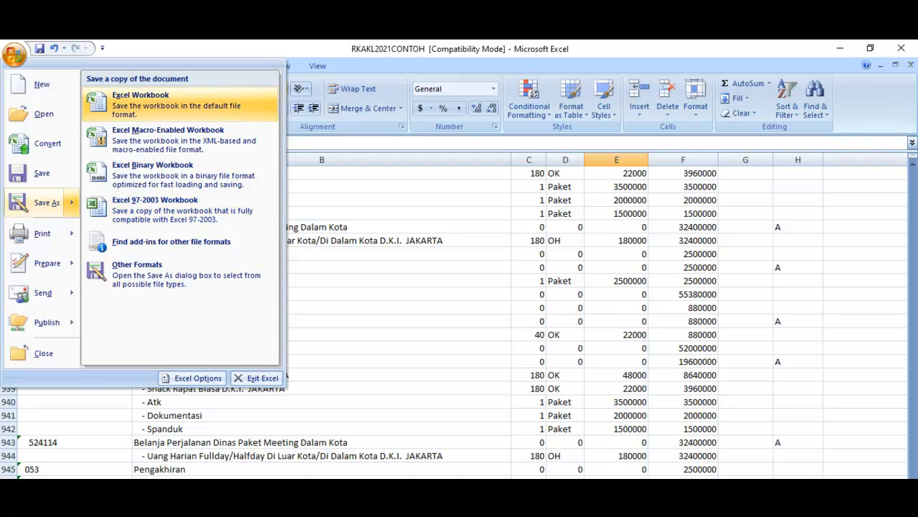
{"action": "key", "text": "Down"}
{"action": "key", "text": "Down"}
{"action": "key", "text": "Down"}
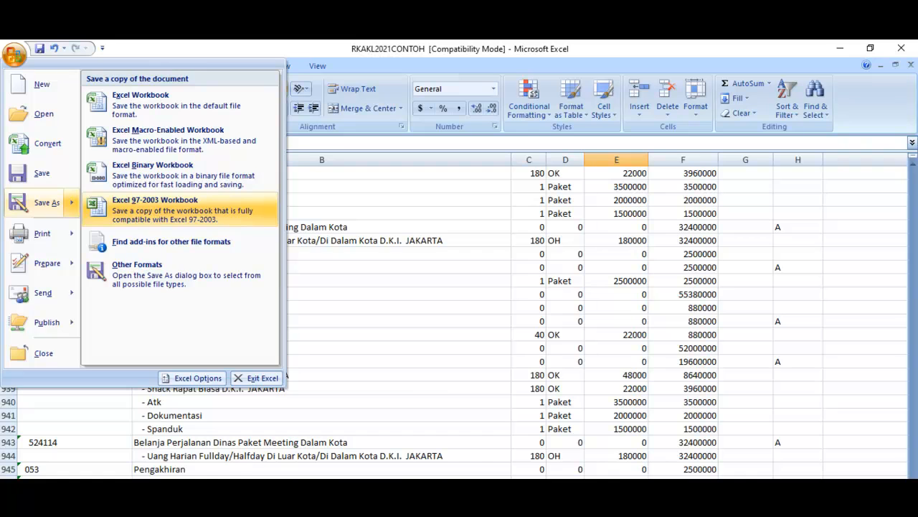
{"action": "key", "text": "Escape"}
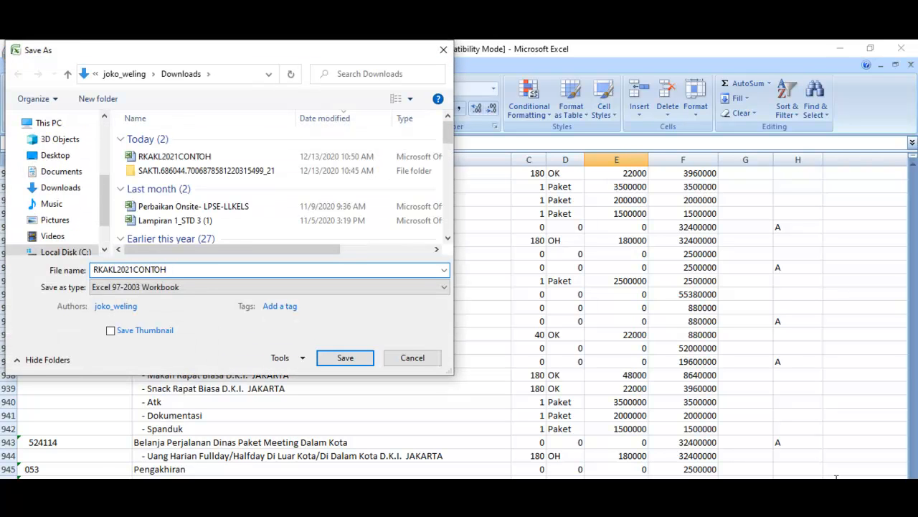
{"action": "type", "text": "_97-2003"}
{"action": "left_click", "coordinate": [345, 357]}
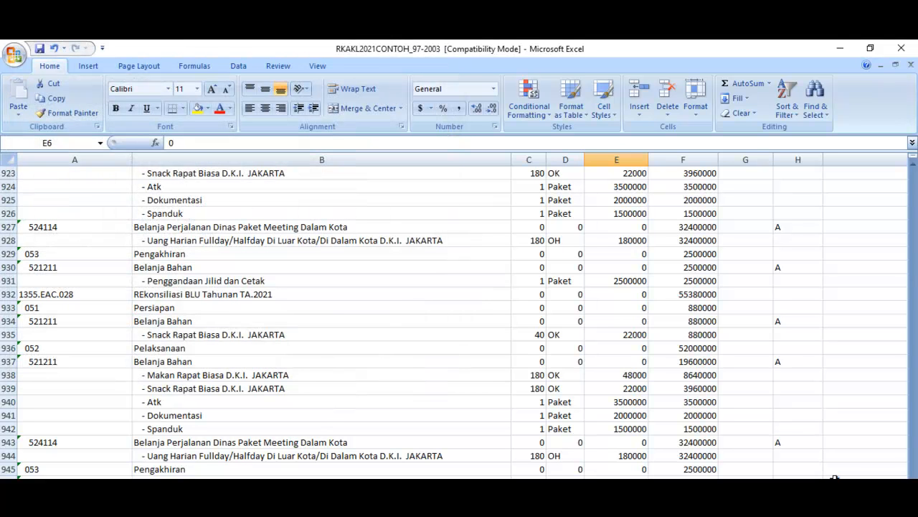
Step: Save another copy in Downloads as RKAKL2021CONTOH_workbook in the default Excel Workbook format
{"action": "left_click", "coordinate": [14, 55]}
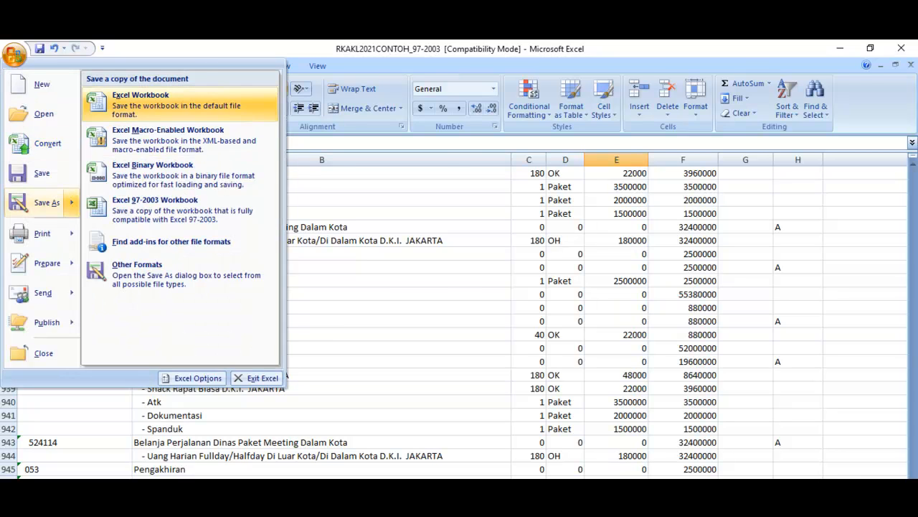
{"action": "left_click", "coordinate": [137, 97]}
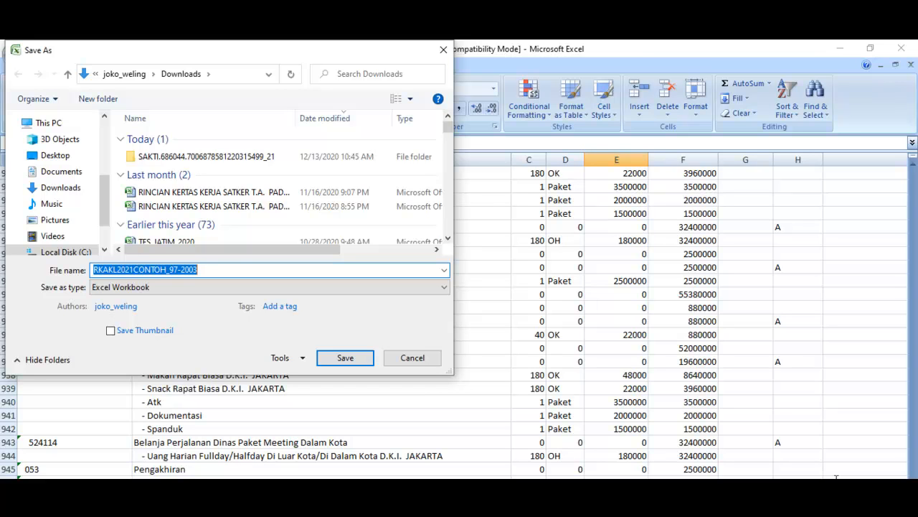
{"action": "key", "text": "End"}
{"action": "key", "text": "BackSpace"}
{"action": "key", "text": "BackSpace"}
{"action": "key", "text": "BackSpace"}
{"action": "key", "text": "BackSpace"}
{"action": "key", "text": "BackSpace"}
{"action": "key", "text": "BackSpace"}
{"action": "key", "text": "BackSpace"}
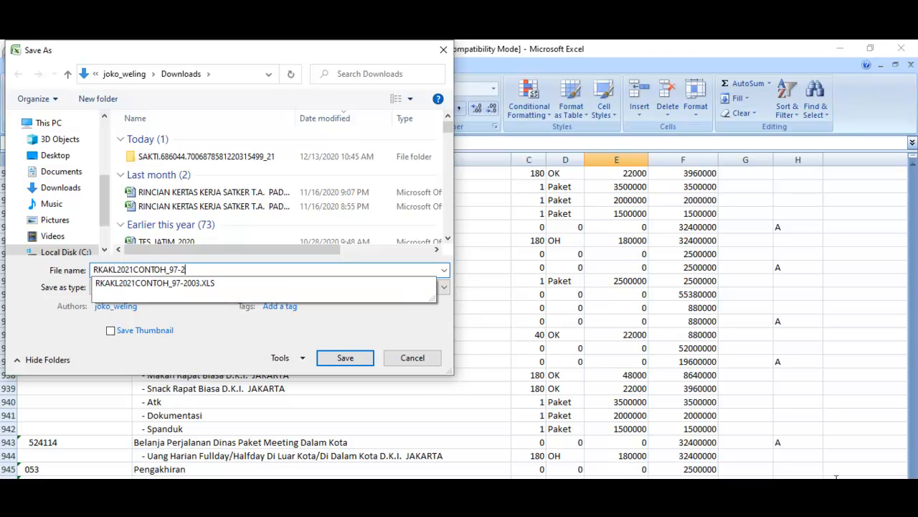
{"action": "type", "text": "workb"}
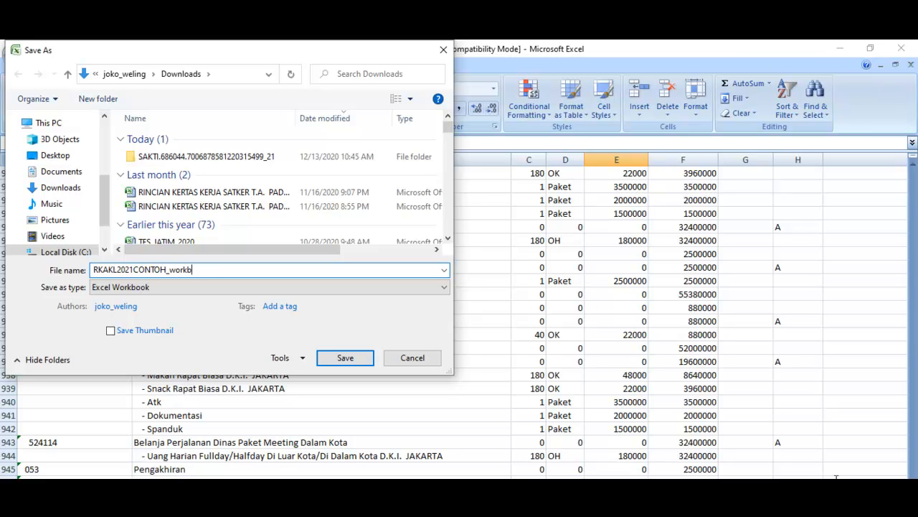
{"action": "type", "text": "ook"}
{"action": "key", "text": "Return"}
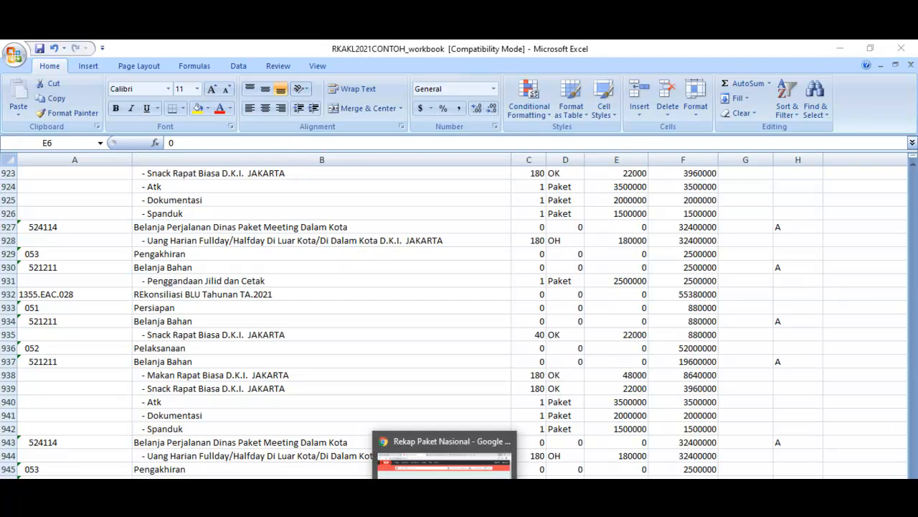
Step: Switch to the SiRUP training site in Chrome, set the budget year to 2021 and sign in with the prefilled KPA account
{"action": "left_click", "coordinate": [445, 473]}
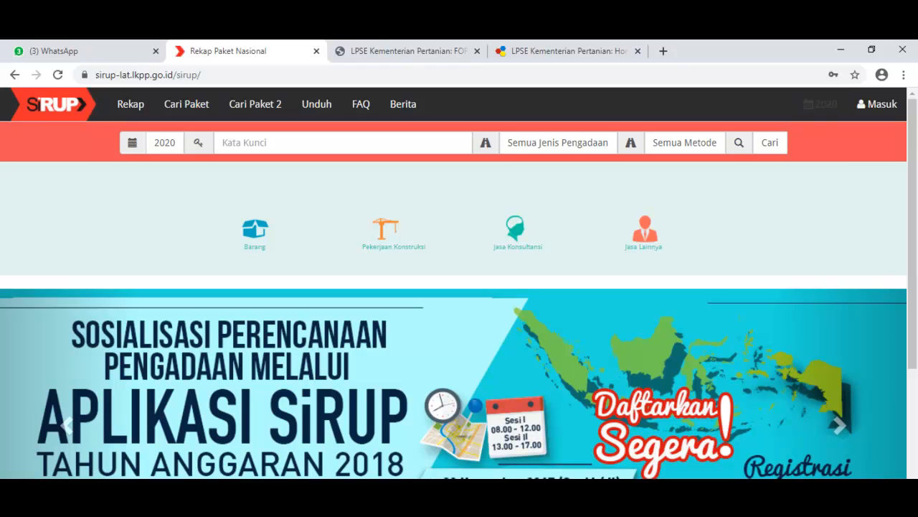
{"action": "left_click", "coordinate": [821, 104]}
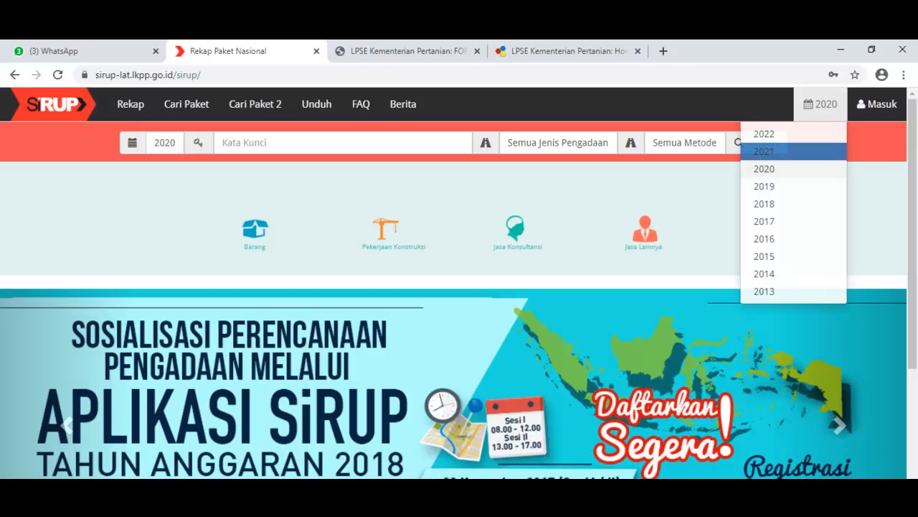
{"action": "left_click", "coordinate": [789, 152]}
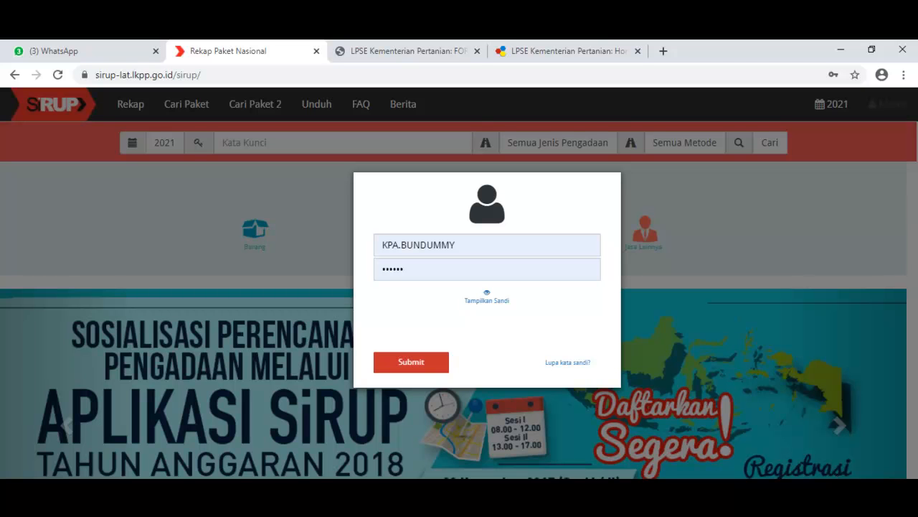
{"action": "left_click", "coordinate": [411, 361]}
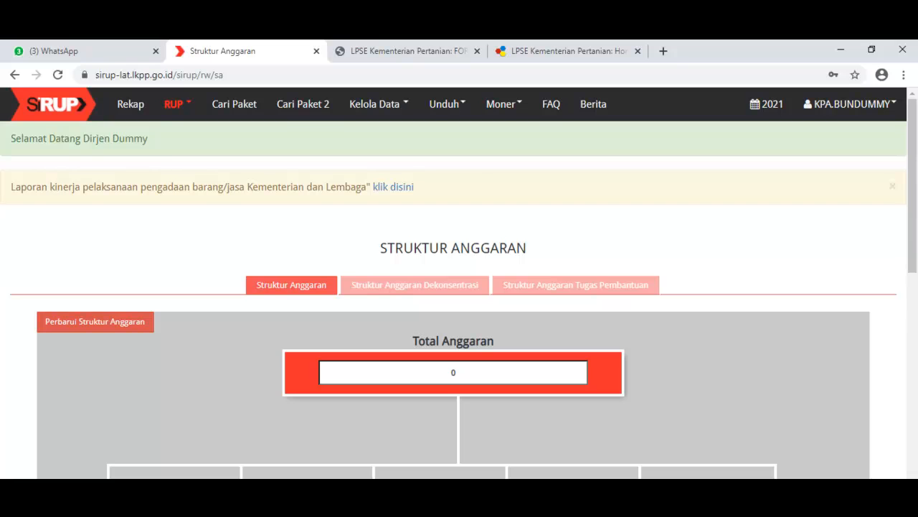
Step: Upload RKAKL2021CONTOH_workbook from Downloads as the MonSakti 2021 file in Rencana Kerja Anggaran
{"action": "left_click", "coordinate": [177, 104]}
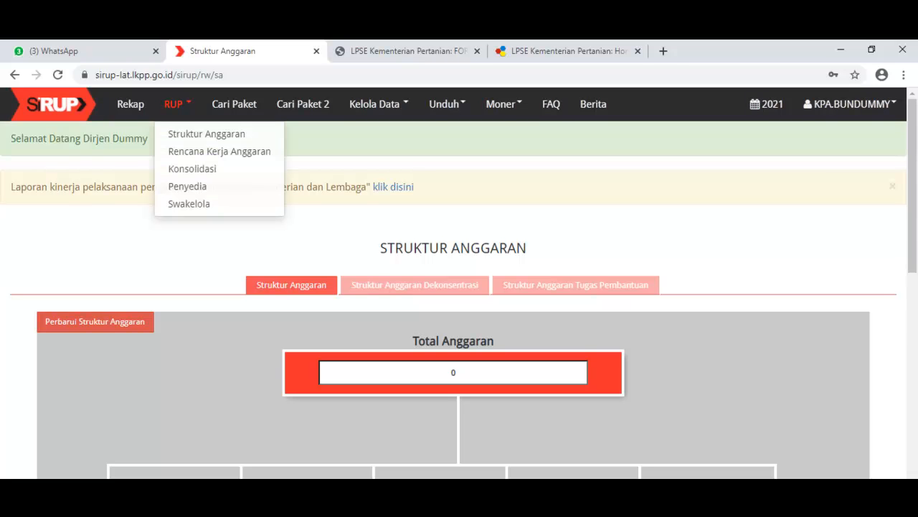
{"action": "left_click", "coordinate": [218, 150]}
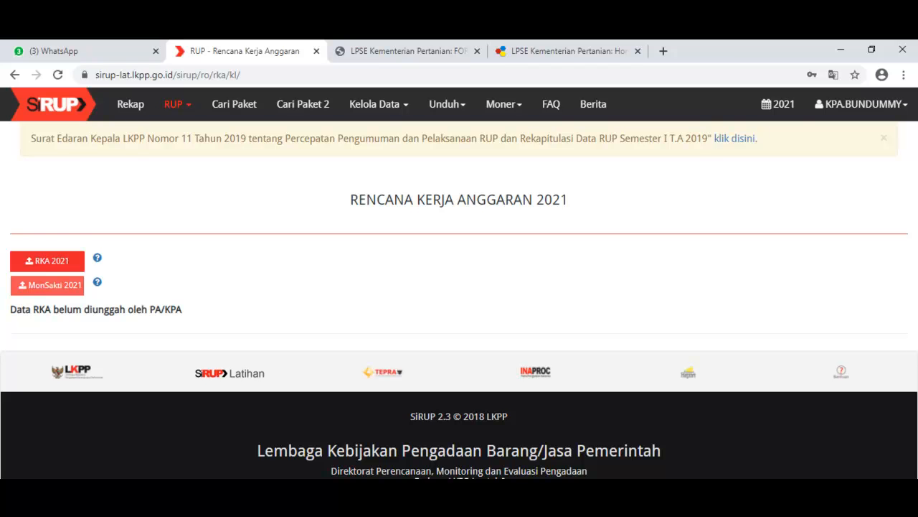
{"action": "left_click", "coordinate": [47, 286]}
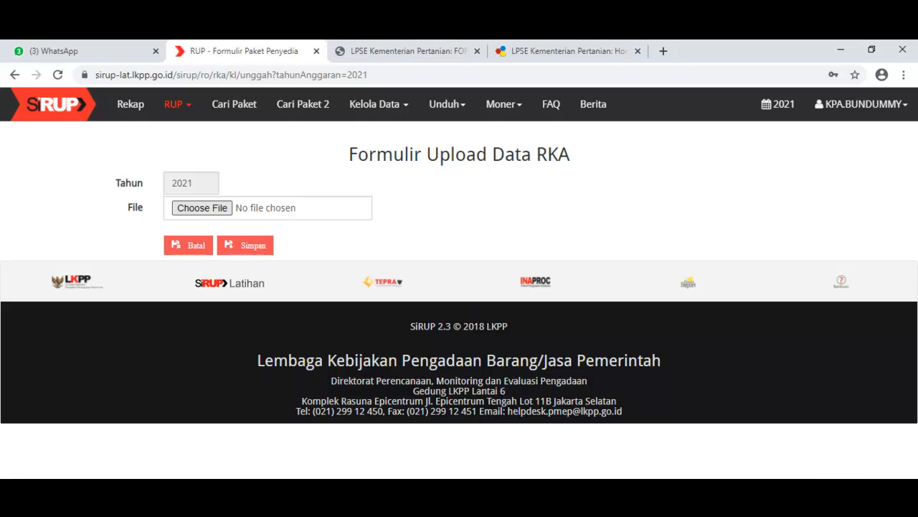
{"action": "left_click", "coordinate": [844, 478]}
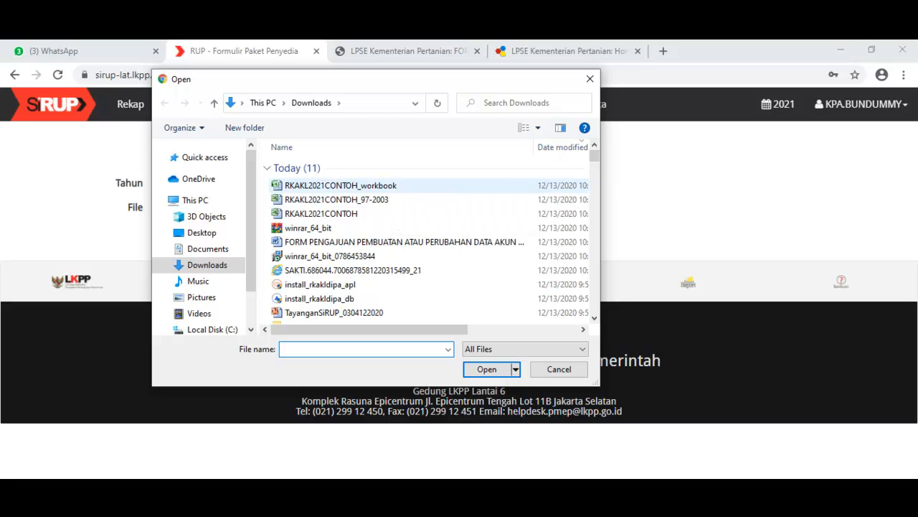
{"action": "left_click", "coordinate": [358, 186]}
{"action": "left_click", "coordinate": [488, 370]}
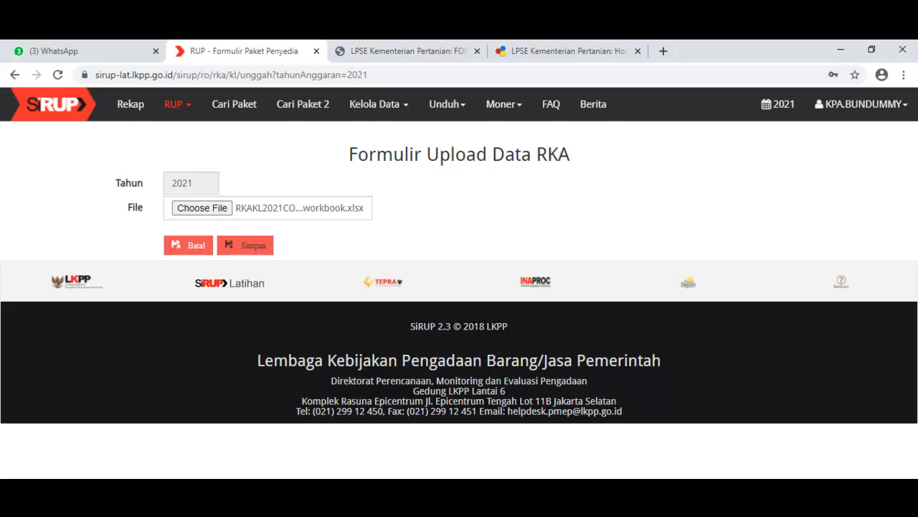
{"action": "left_click", "coordinate": [246, 245]}
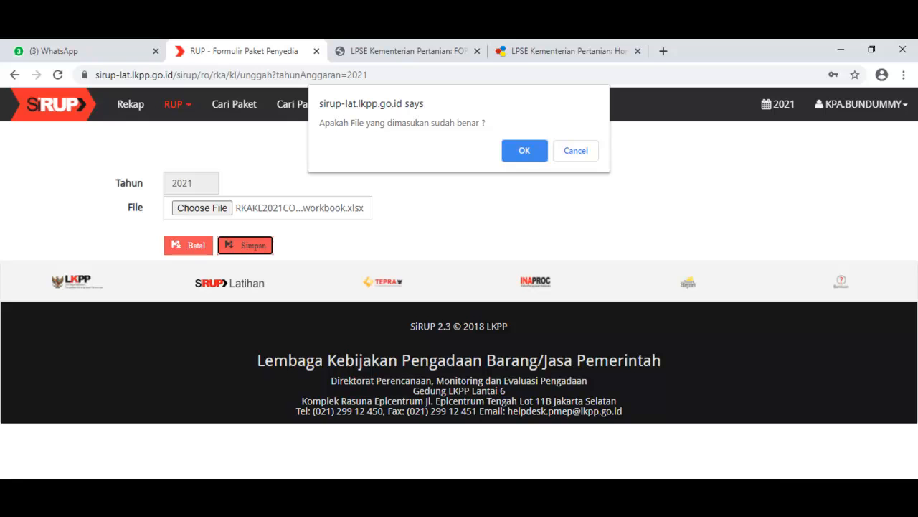
{"action": "key", "text": "Return"}
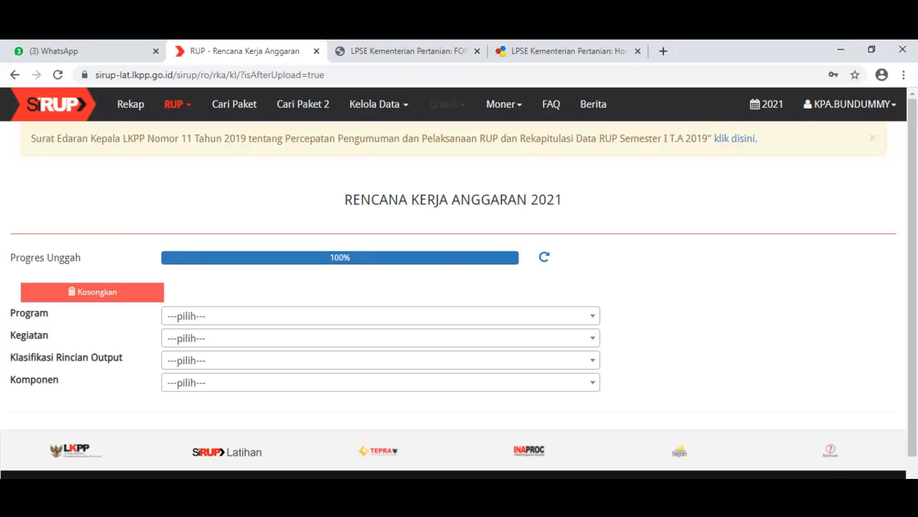
Step: Display the uploaded budget for program WA, activity 1355, Klasifikasi Rincian Output EAA and component 002 Belanja Barang Operasional
{"action": "left_click", "coordinate": [380, 316]}
{"action": "left_click", "coordinate": [359, 381]}
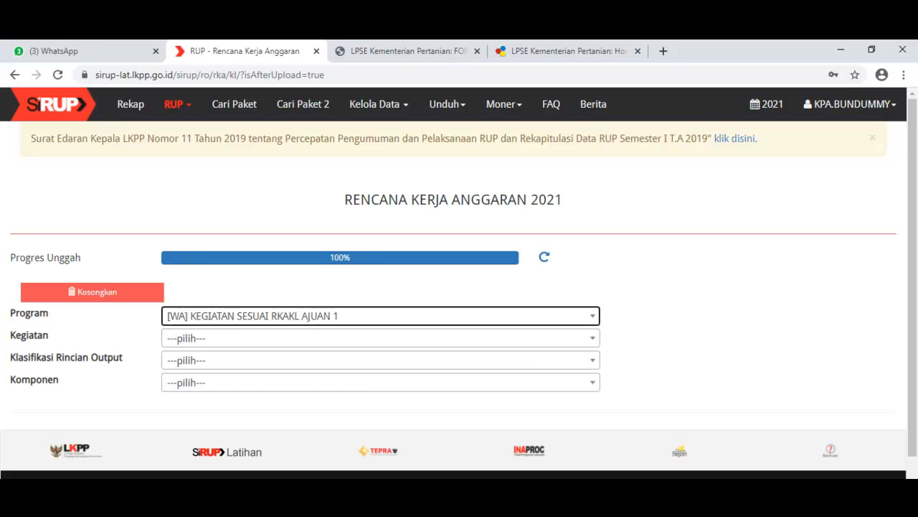
{"action": "left_click", "coordinate": [381, 337]}
{"action": "left_click", "coordinate": [380, 412]}
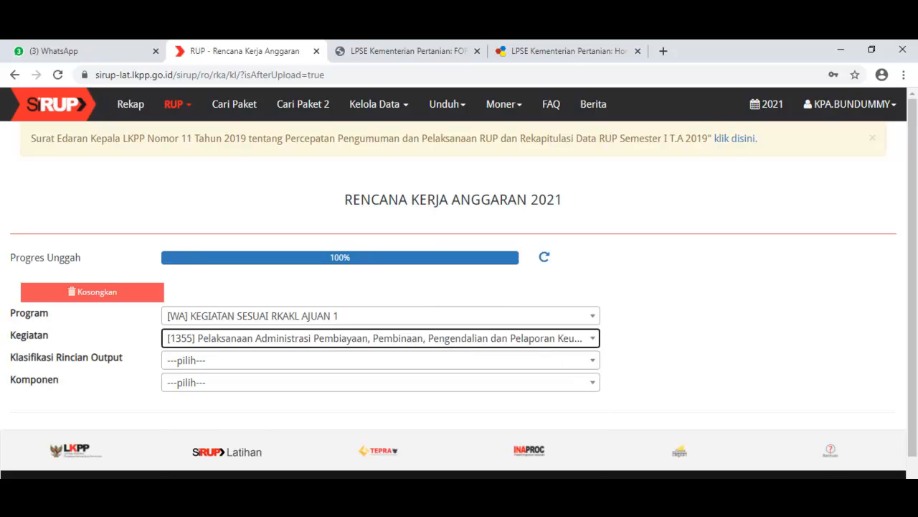
{"action": "left_click", "coordinate": [380, 360]}
{"action": "left_click", "coordinate": [381, 427]}
{"action": "left_click", "coordinate": [380, 382]}
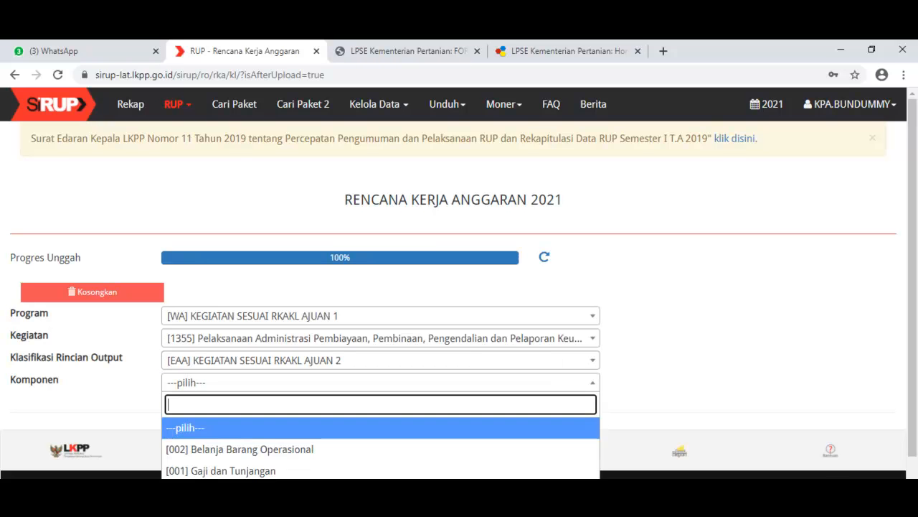
{"action": "left_click", "coordinate": [380, 449]}
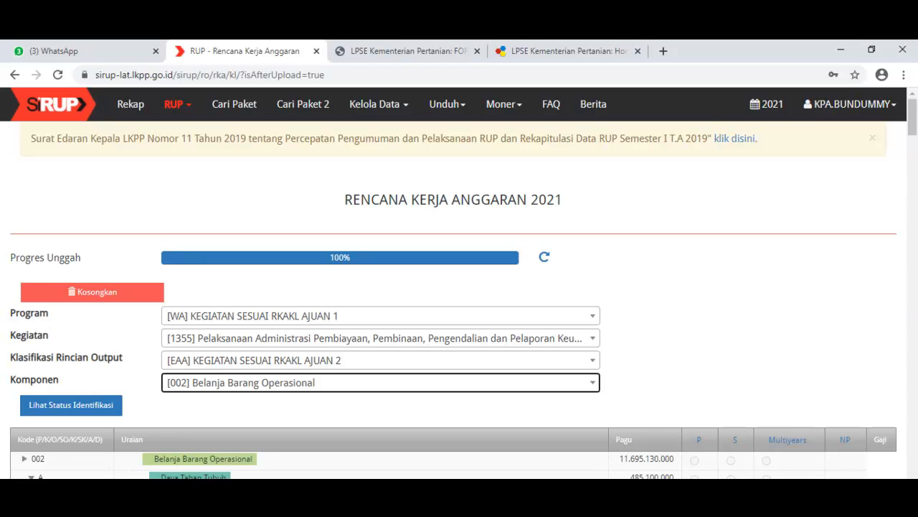
Step: Check the program list in Kelola PKKR and return to the Rencana Kerja Anggaran page
{"action": "left_click", "coordinate": [379, 104]}
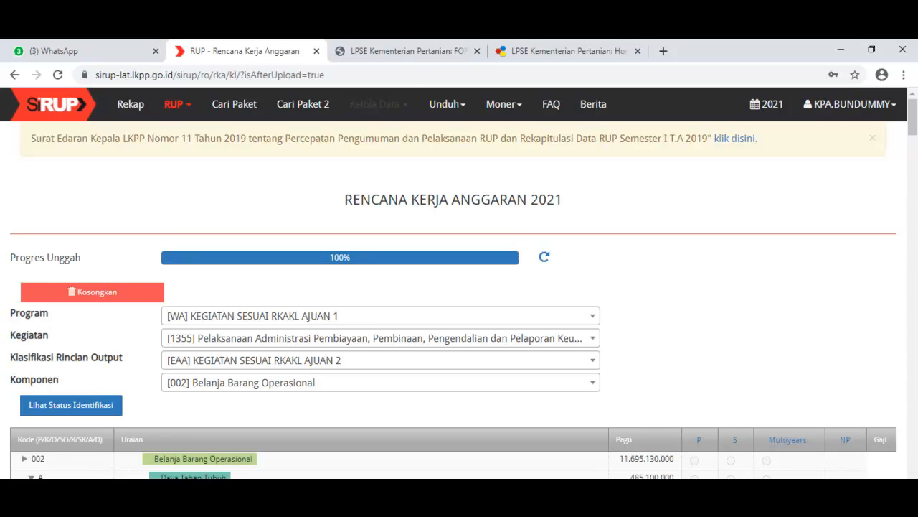
{"action": "left_click", "coordinate": [379, 150]}
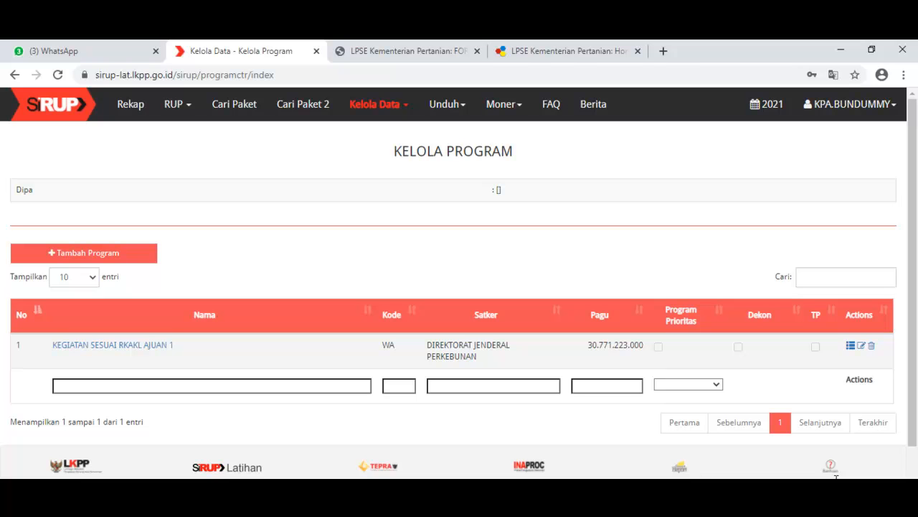
{"action": "left_click", "coordinate": [174, 105]}
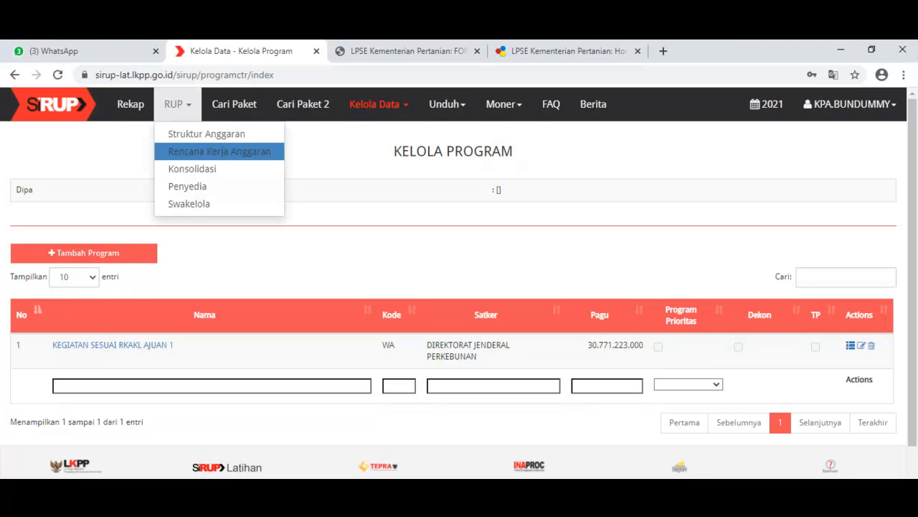
{"action": "left_click", "coordinate": [218, 150]}
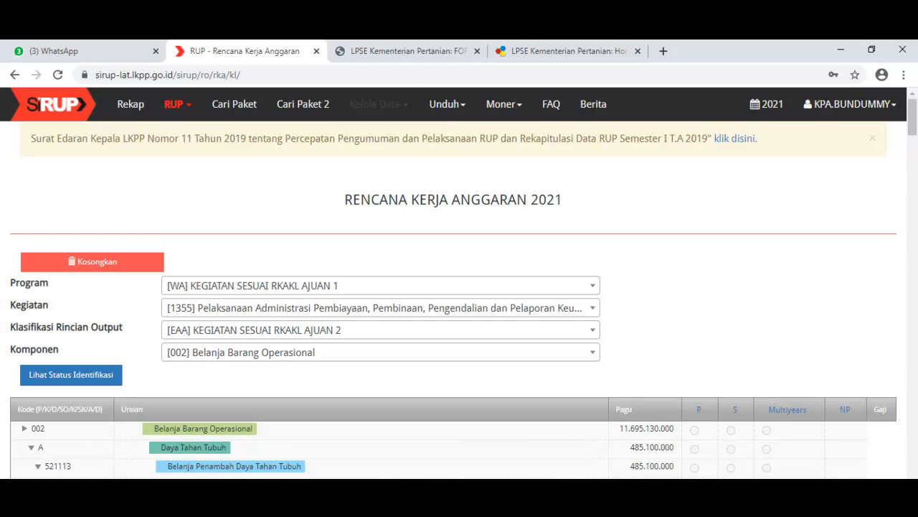
Step: In Kelola PKKR, check the PPK column for program WA's activity and its Klasifikasi Rincian Output entries, ending at the activity list
{"action": "left_click", "coordinate": [376, 104]}
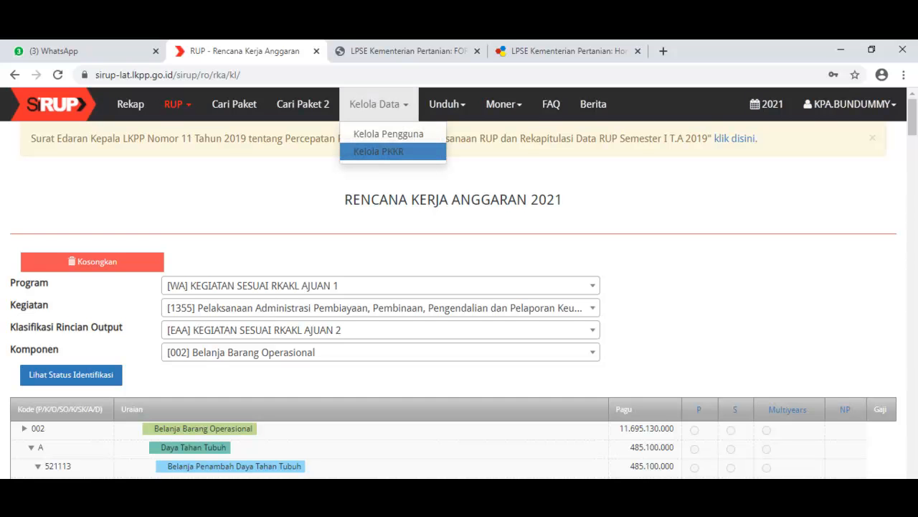
{"action": "left_click", "coordinate": [378, 151]}
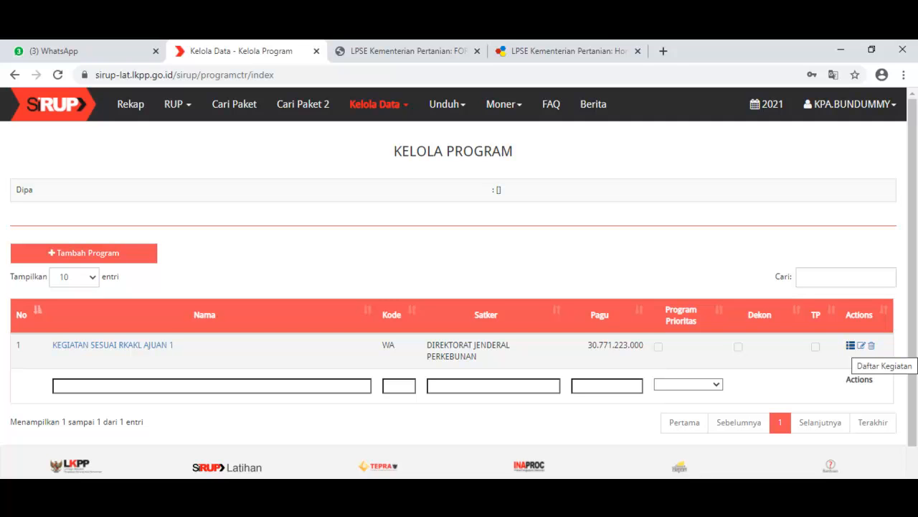
{"action": "left_click", "coordinate": [850, 345]}
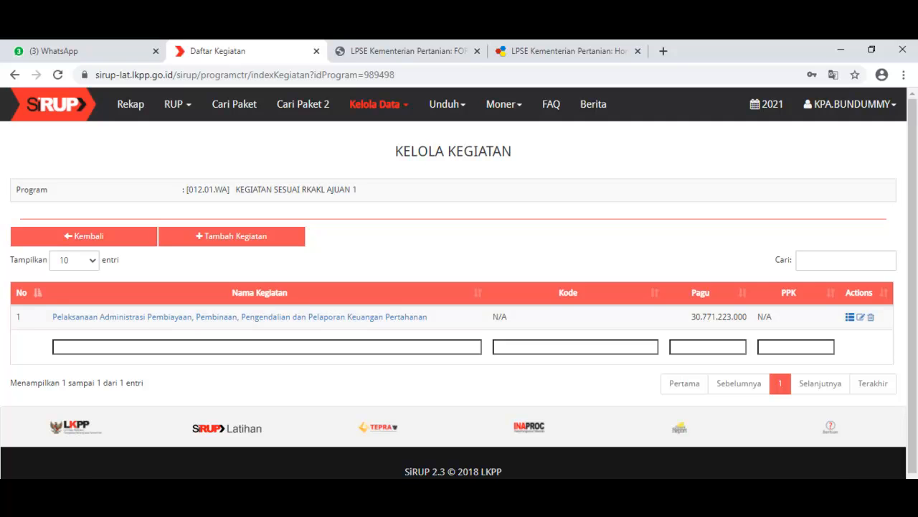
{"action": "left_click", "coordinate": [851, 317]}
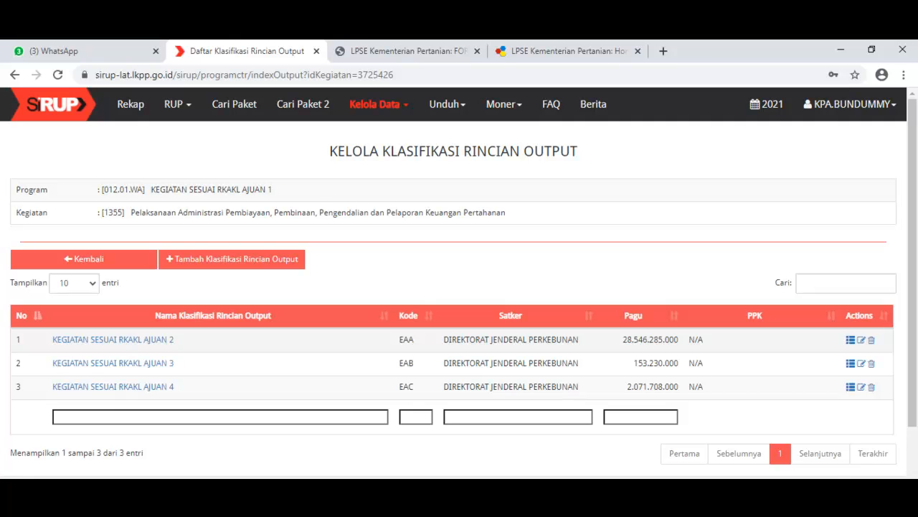
{"action": "left_click_drag", "start_coordinate": [704, 340], "coordinate": [694, 388]}
{"action": "left_click", "coordinate": [84, 258]}
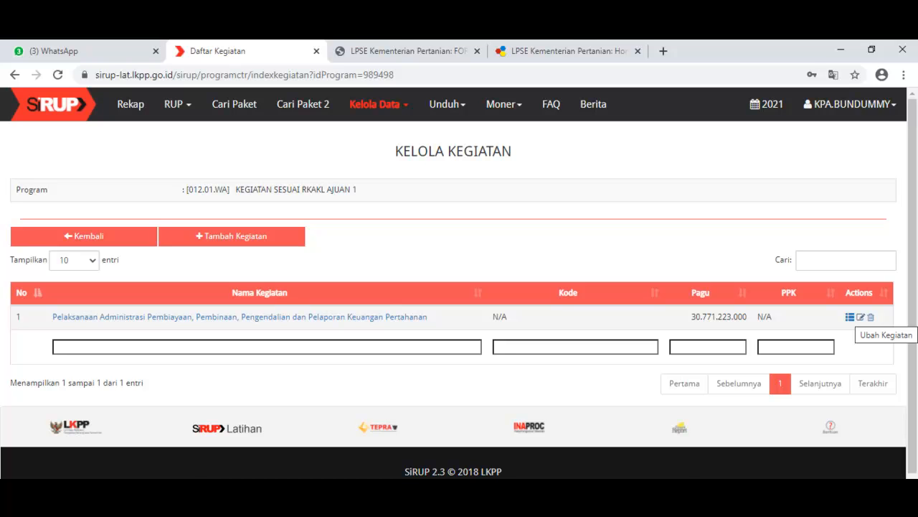
Step: Edit the program's activity, setting the revision reason to Delegasi Kepada PPK with the explanation "delegasi kegiatan"
{"action": "left_click", "coordinate": [860, 316]}
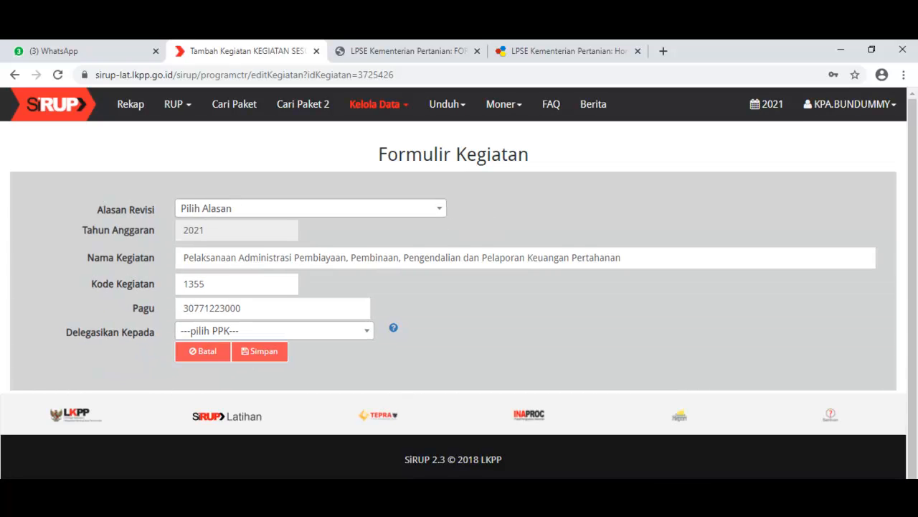
{"action": "left_click", "coordinate": [310, 208]}
{"action": "key", "text": "Down"}
{"action": "key", "text": "Down"}
{"action": "key", "text": "Down"}
{"action": "key", "text": "Down"}
{"action": "key", "text": "Down"}
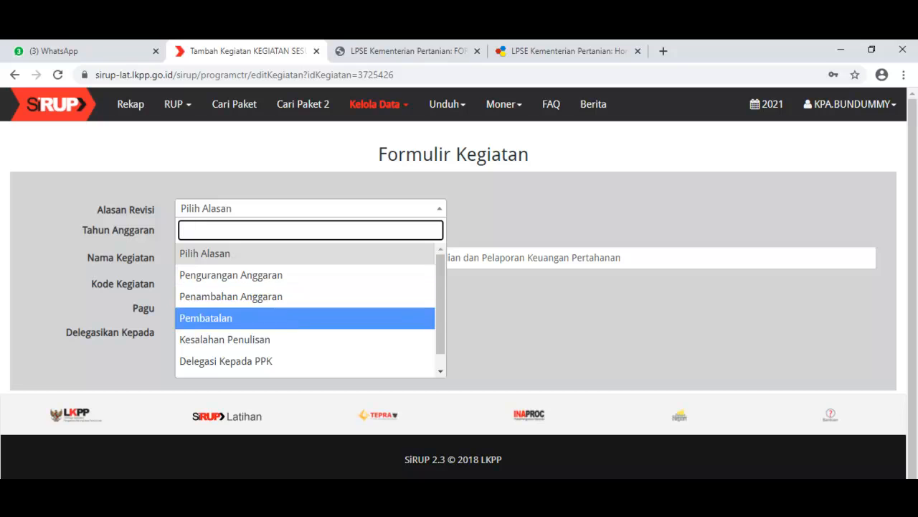
{"action": "key", "text": "Return"}
{"action": "key", "text": "Tab"}
{"action": "type", "text": "delega"}
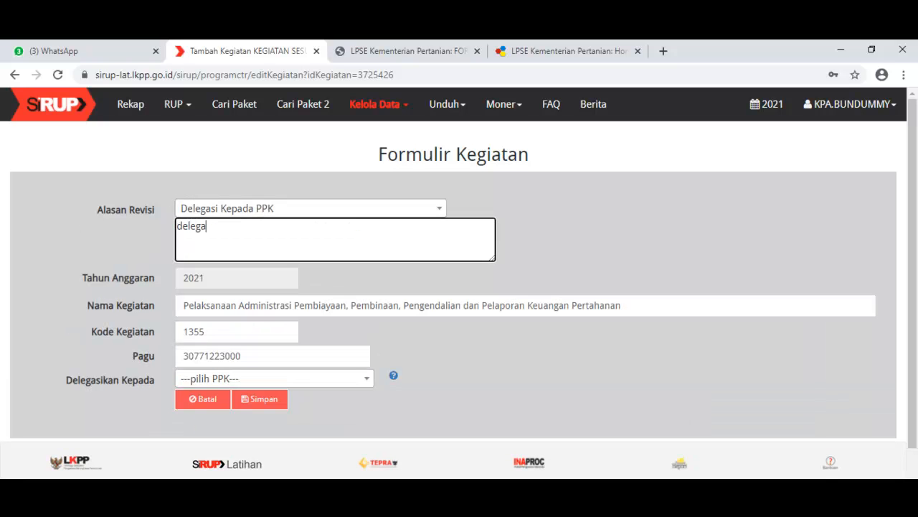
{"action": "type", "text": "si kegiatan"}
{"action": "scroll", "coordinate": [459, 287], "scroll_direction": "down", "scroll_amount": 2}
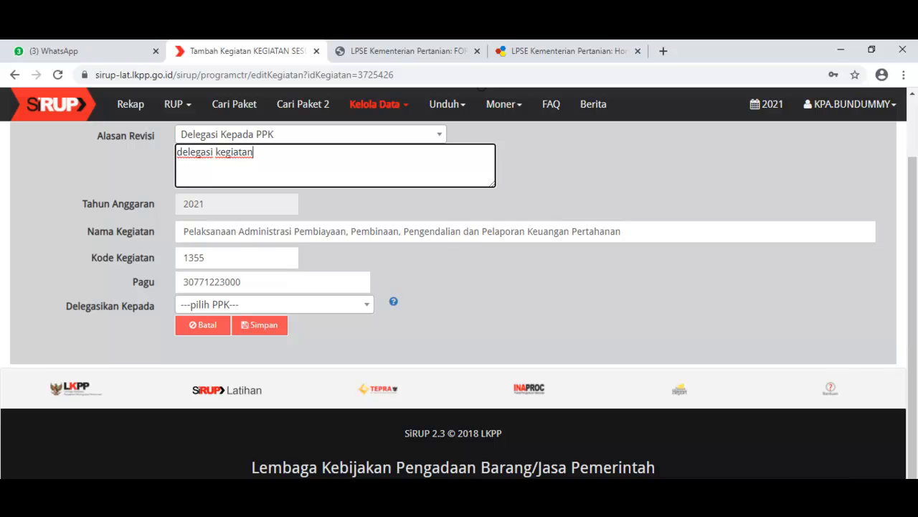
{"action": "left_click", "coordinate": [310, 135]}
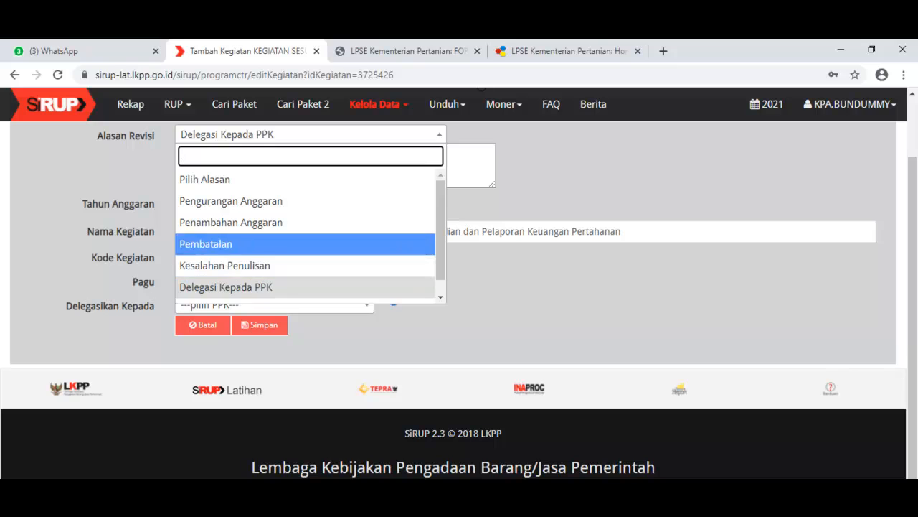
{"action": "left_click", "coordinate": [638, 231]}
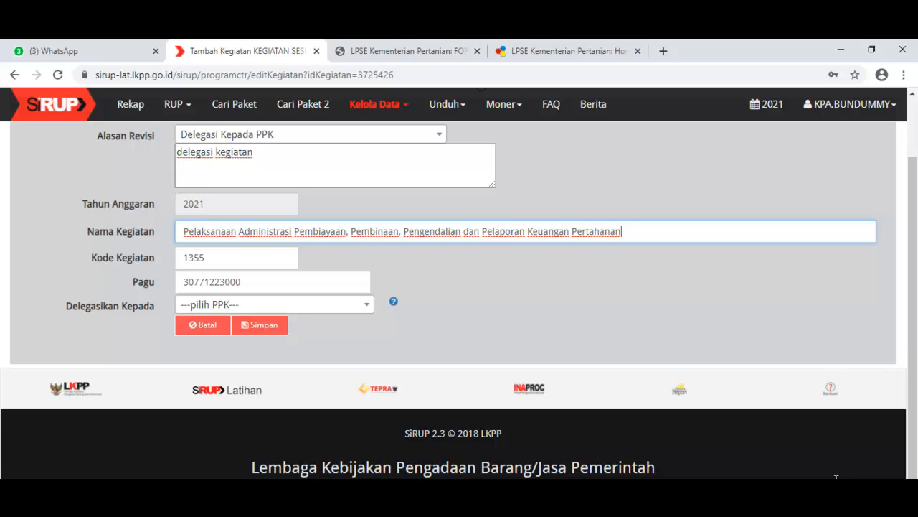
{"action": "left_click", "coordinate": [836, 477]}
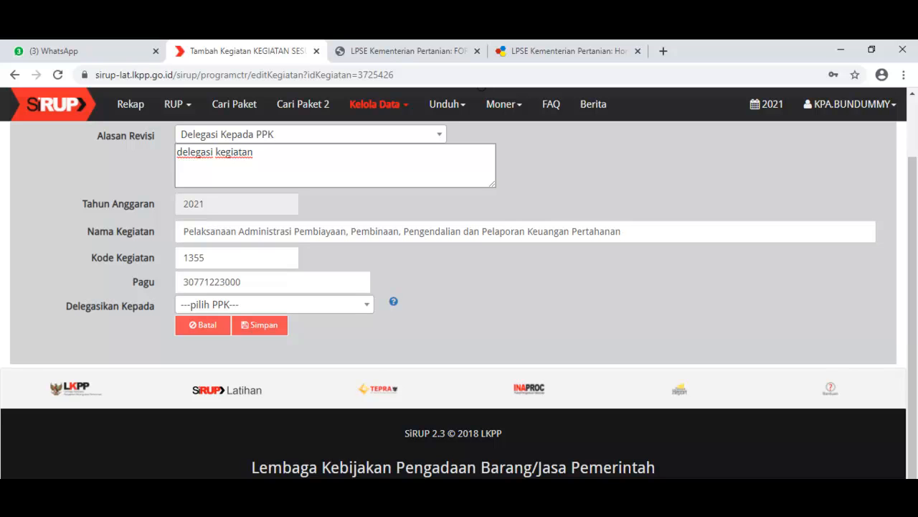
Step: Delegate activity 1355 to the PPK labelled "ppk kementan" and save the activity form
{"action": "left_click", "coordinate": [274, 305]}
{"action": "key", "text": "Down"}
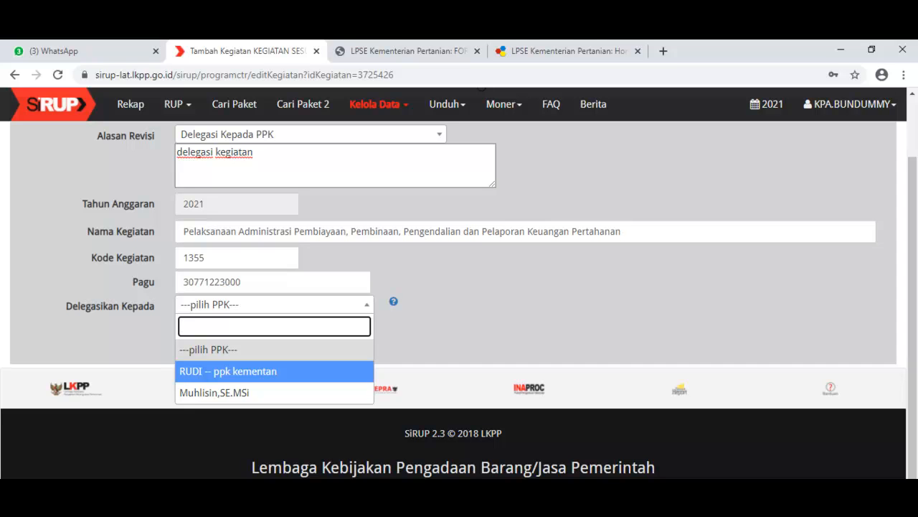
{"action": "key", "text": "Return"}
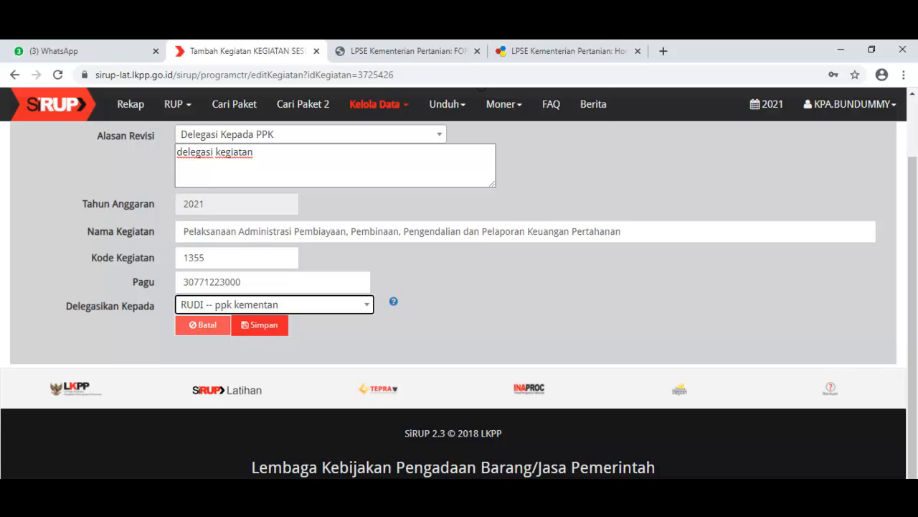
{"action": "left_click", "coordinate": [259, 324]}
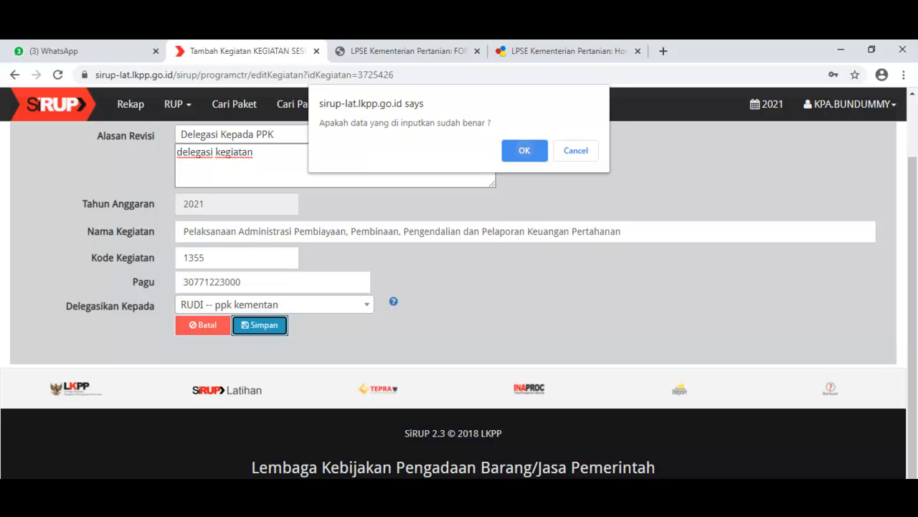
{"action": "key", "text": "Return"}
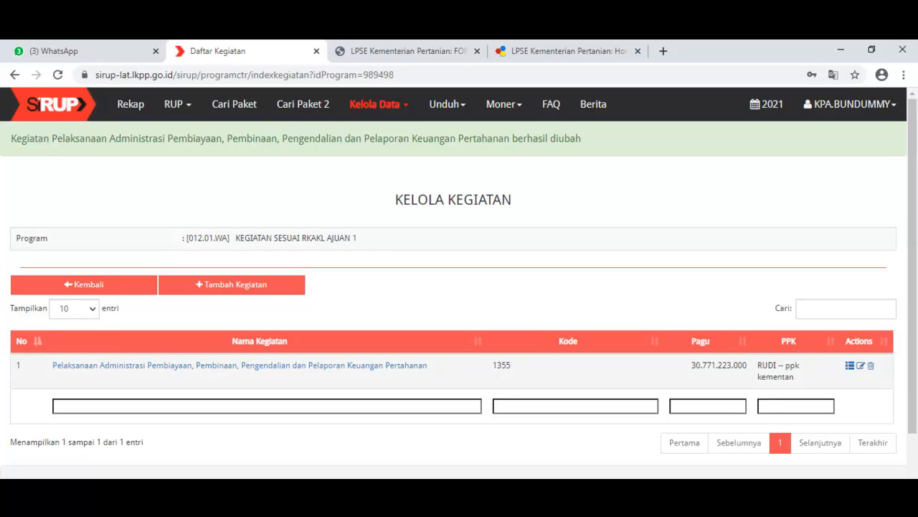
Step: Reopen the form of activity 1355 and review the PPK choices under Delegasikan Kepada without changing the selection
{"action": "left_click", "coordinate": [861, 366]}
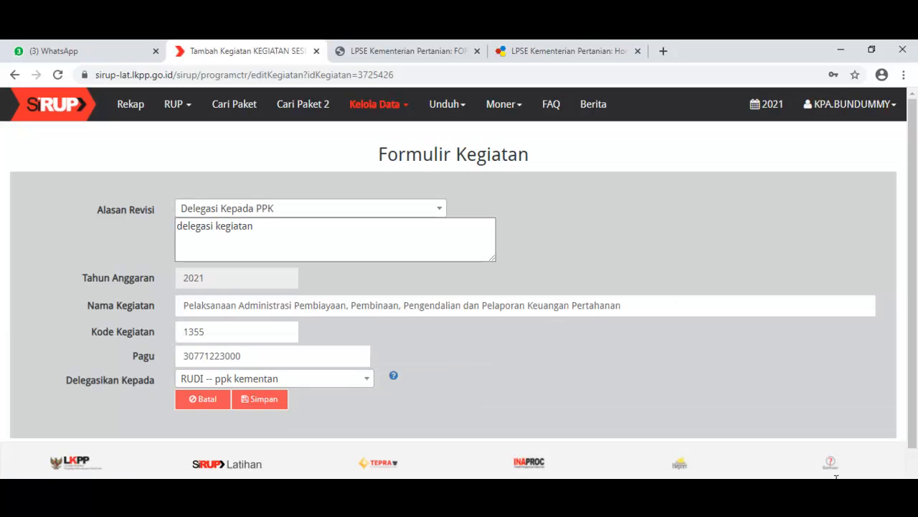
{"action": "left_click", "coordinate": [274, 379]}
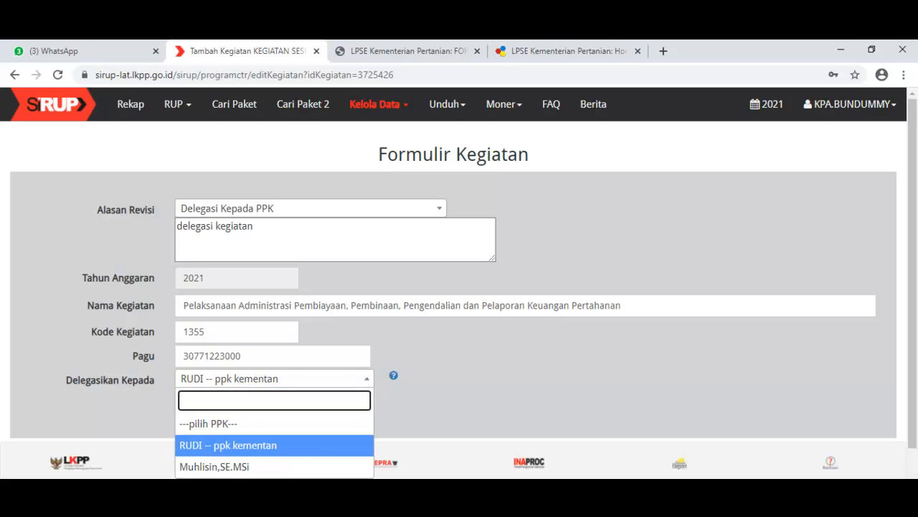
{"action": "key", "text": "Escape"}
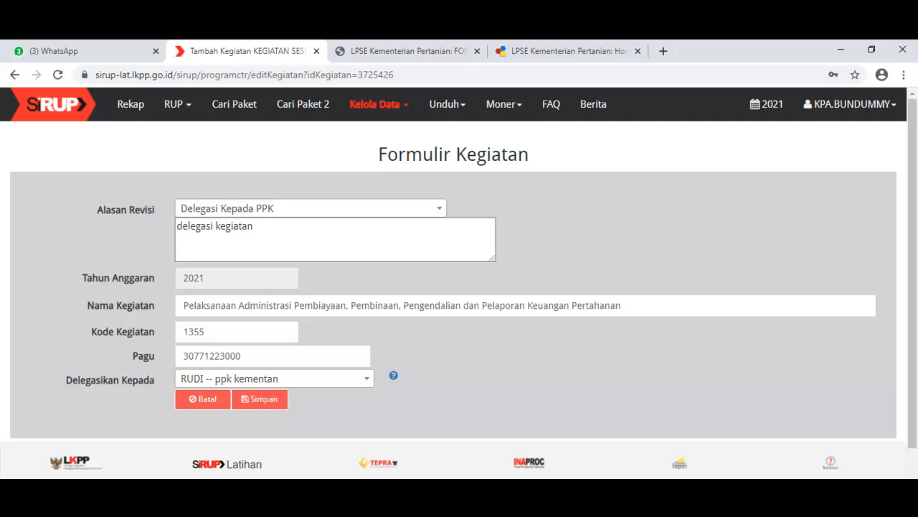
Step: Open Kelola Pengguna and highlight the name of the PPK labelled "ppk kementan" in the user list
{"action": "mouse_move", "coordinate": [379, 104]}
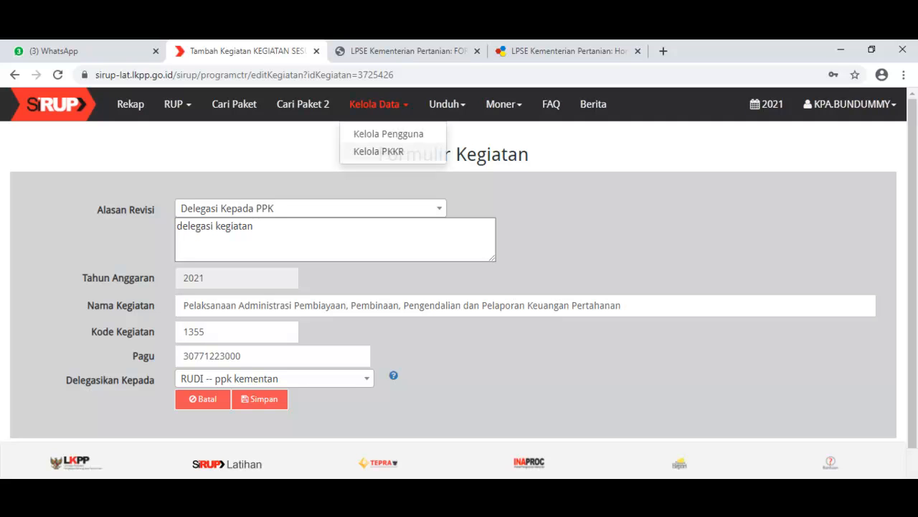
{"action": "left_click", "coordinate": [389, 133]}
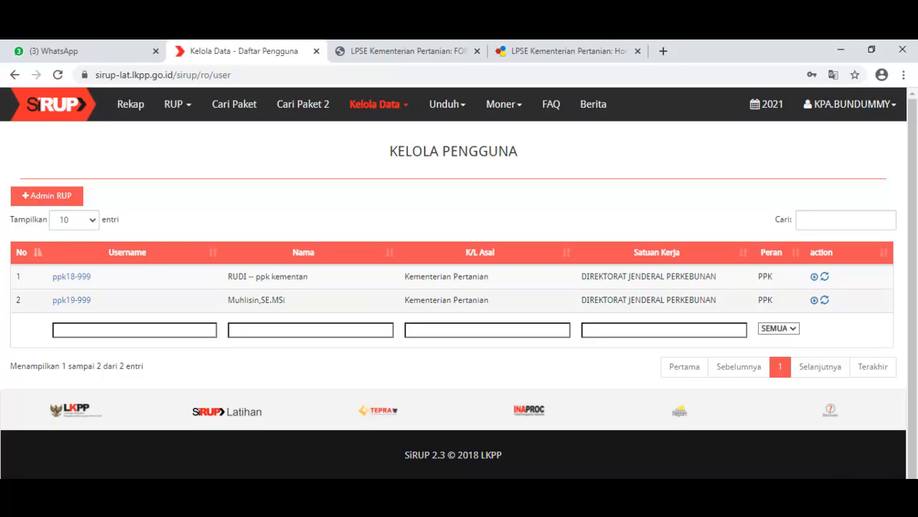
{"action": "mouse_move", "coordinate": [228, 276]}
{"action": "left_mouse_down"}
{"action": "mouse_move", "coordinate": [308, 276]}
{"action": "mouse_move", "coordinate": [228, 276]}
{"action": "left_mouse_up"}
{"action": "left_click", "coordinate": [310, 278]}
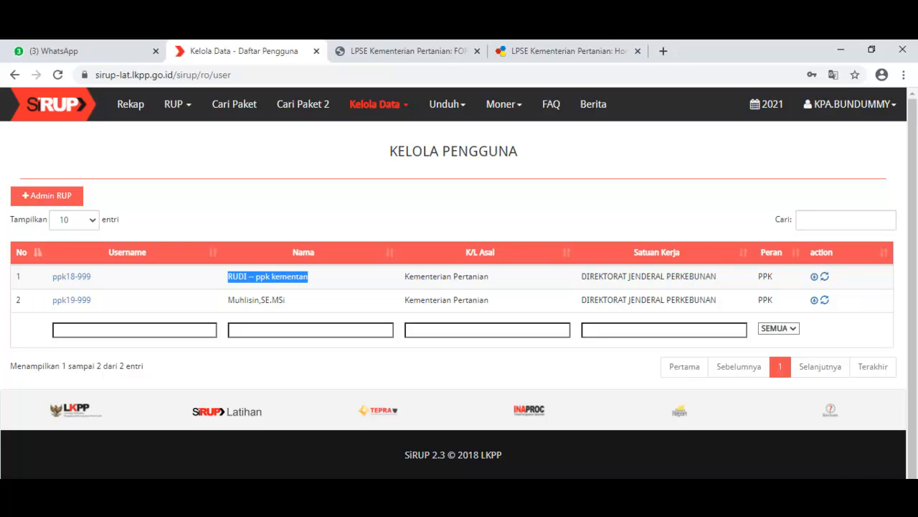
{"action": "key", "text": "alt+Tab"}
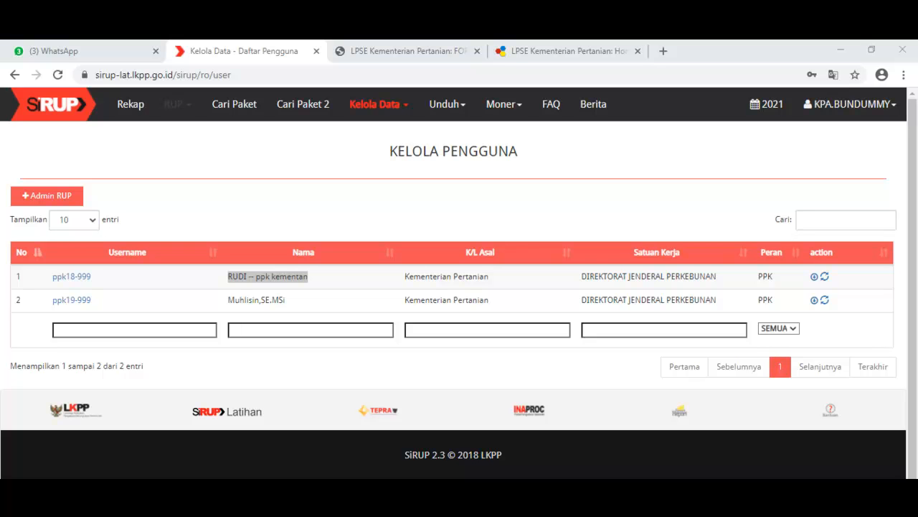
Step: View the logged-in KPA account's Detail Informasi, highlight its Satker entry, and close the details
{"action": "left_click", "coordinate": [178, 105]}
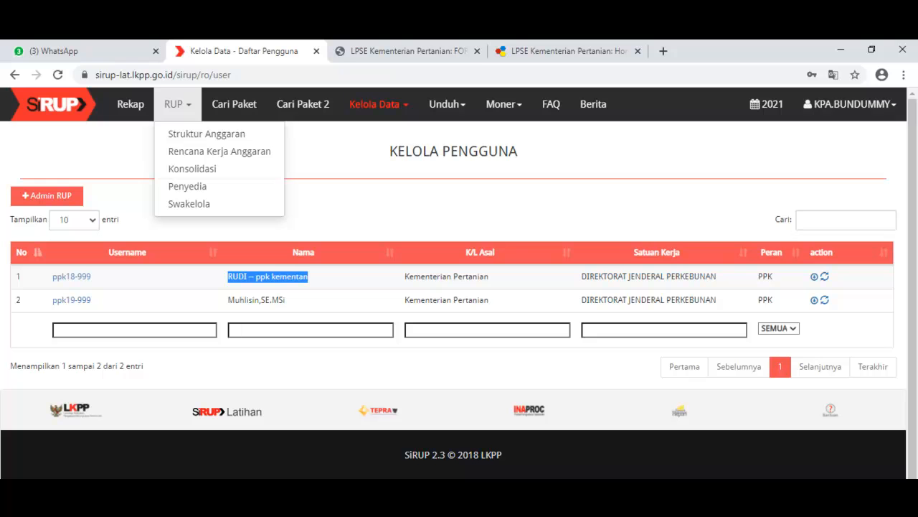
{"action": "left_click", "coordinate": [287, 158]}
{"action": "left_click", "coordinate": [850, 104]}
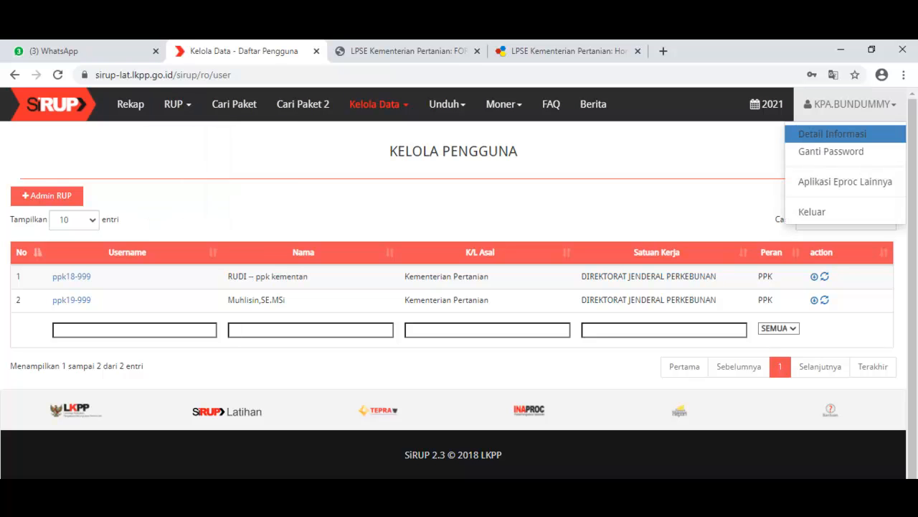
{"action": "left_click", "coordinate": [832, 133]}
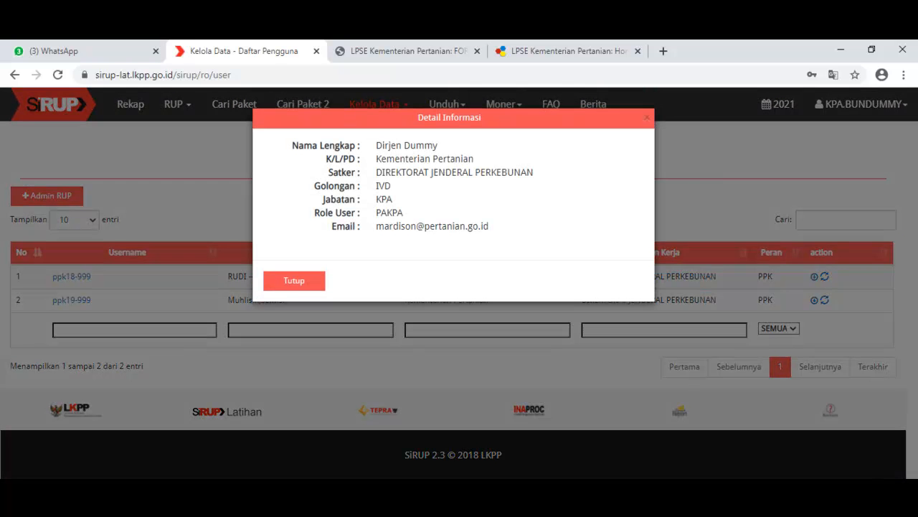
{"action": "left_click_drag", "start_coordinate": [375, 172], "coordinate": [534, 172]}
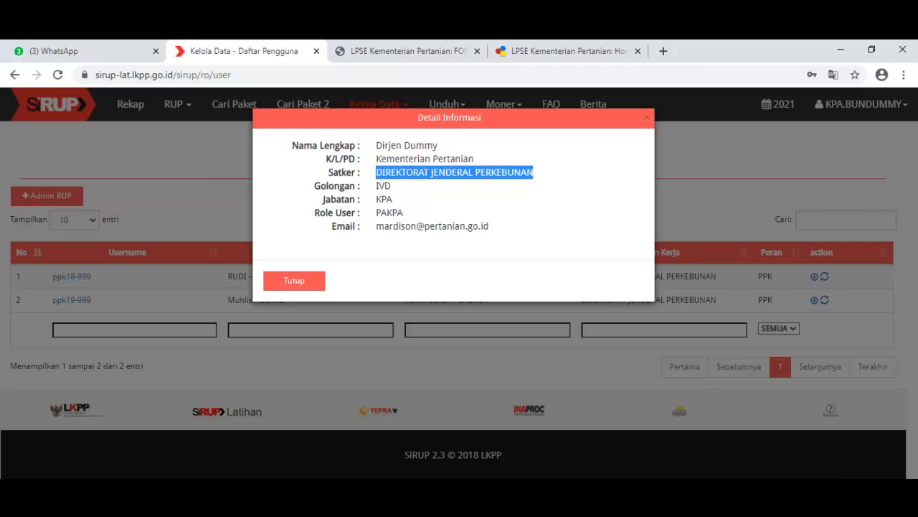
{"action": "left_click", "coordinate": [836, 477]}
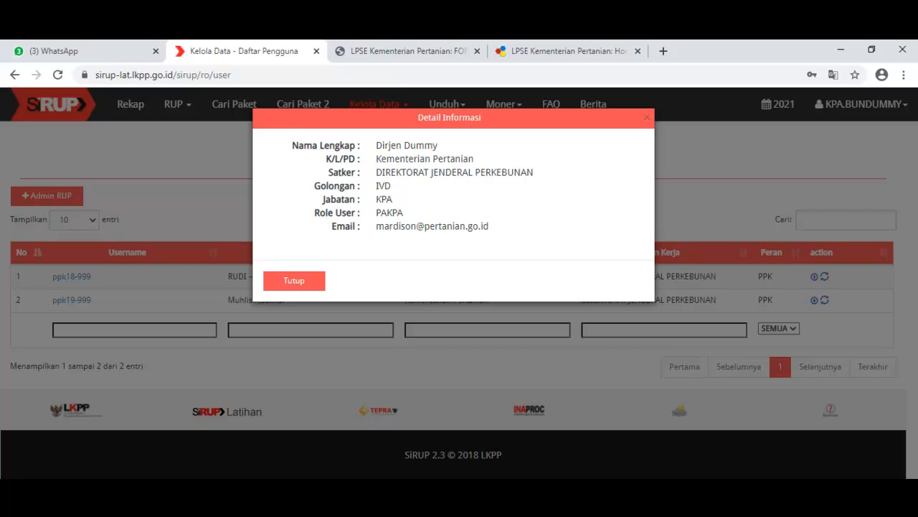
{"action": "left_click", "coordinate": [647, 117]}
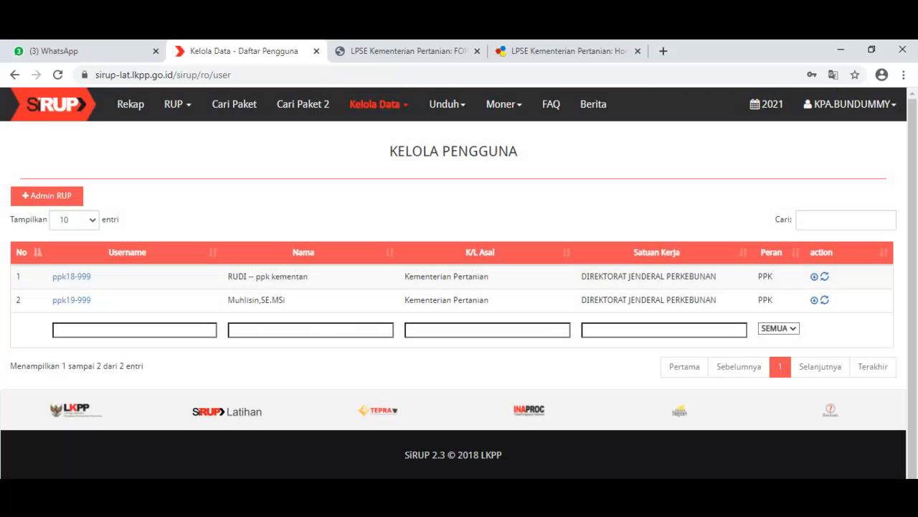